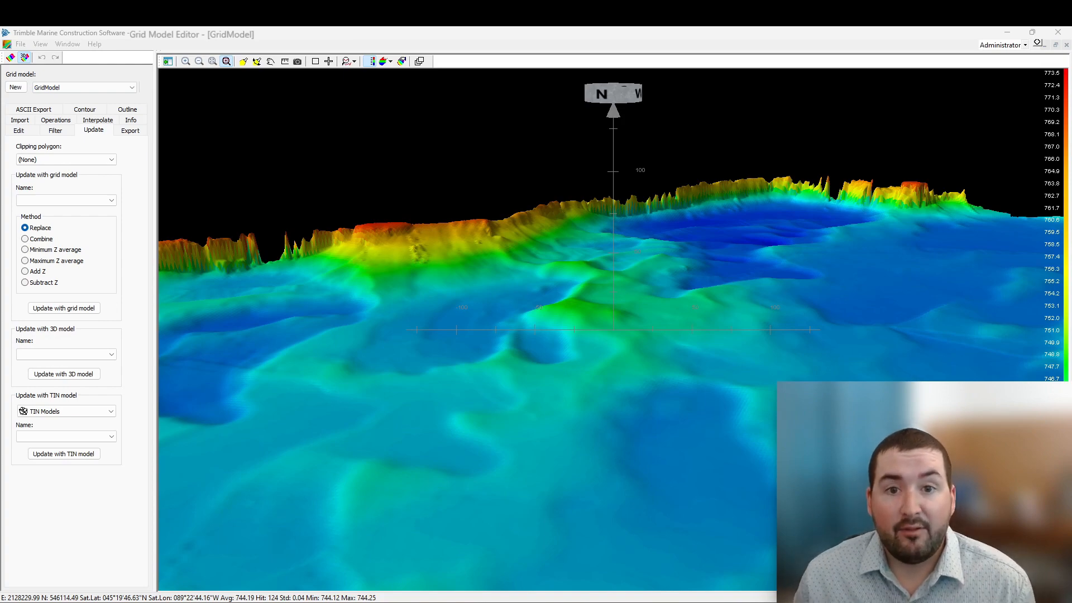
pyautogui.moveTo(471, 345)
pyautogui.mouseDown()
pyautogui.moveTo(529, 387)
pyautogui.moveTo(581, 364)
pyautogui.moveTo(513, 369)
pyautogui.moveTo(478, 347)
pyautogui.mouseUp()
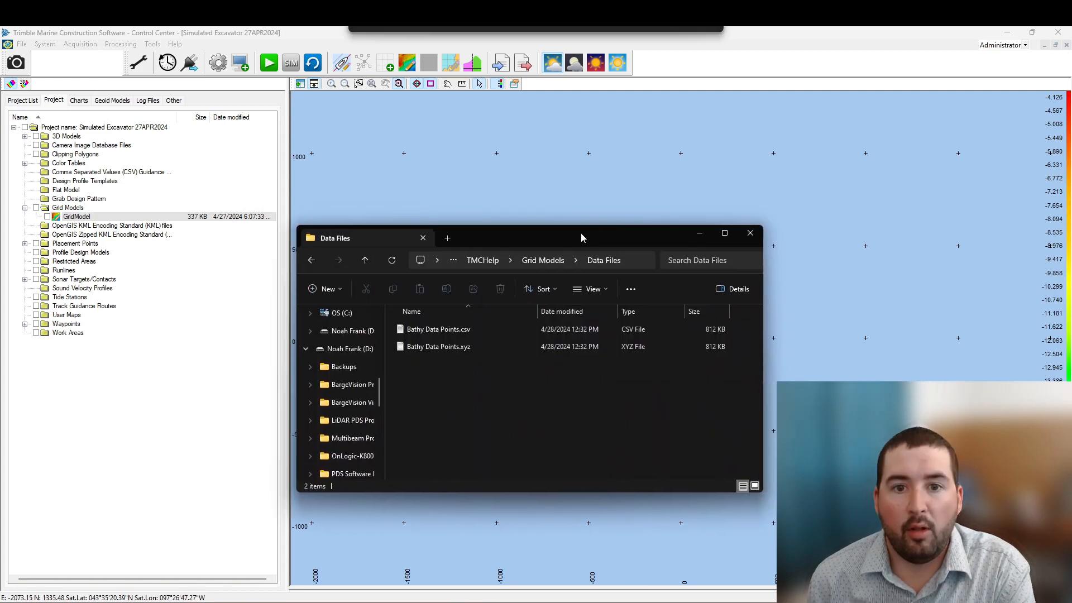
# Step: Open Bathy Data Points.xyz from the Data Files folder and examine its header lines and point layout
pyautogui.moveTo(580, 232); pyautogui.dragTo(562, 221)
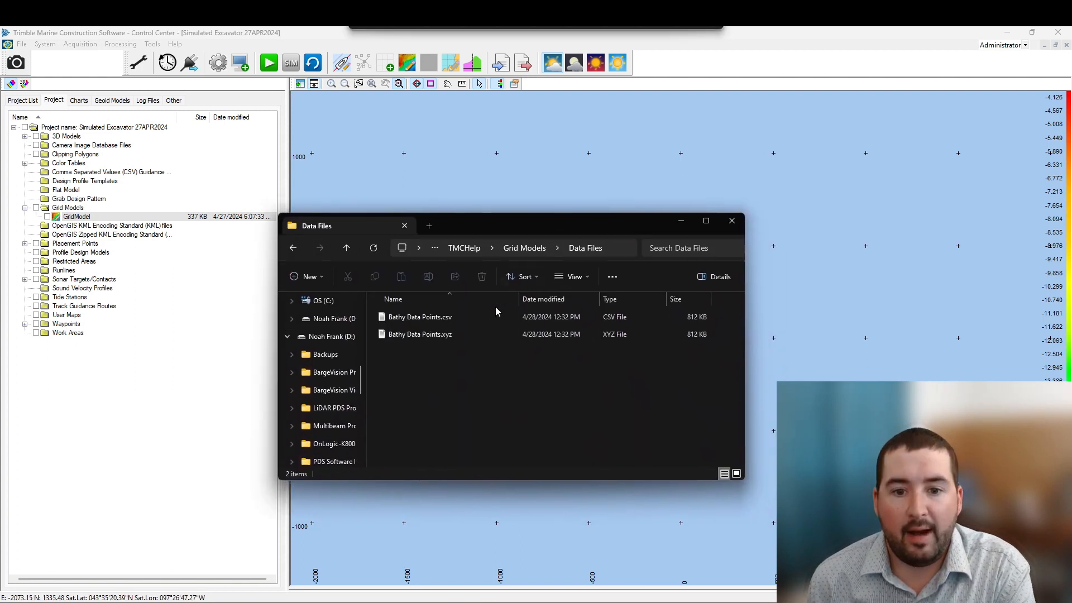
pyautogui.click(440, 334)
pyautogui.doubleClick(440, 334)
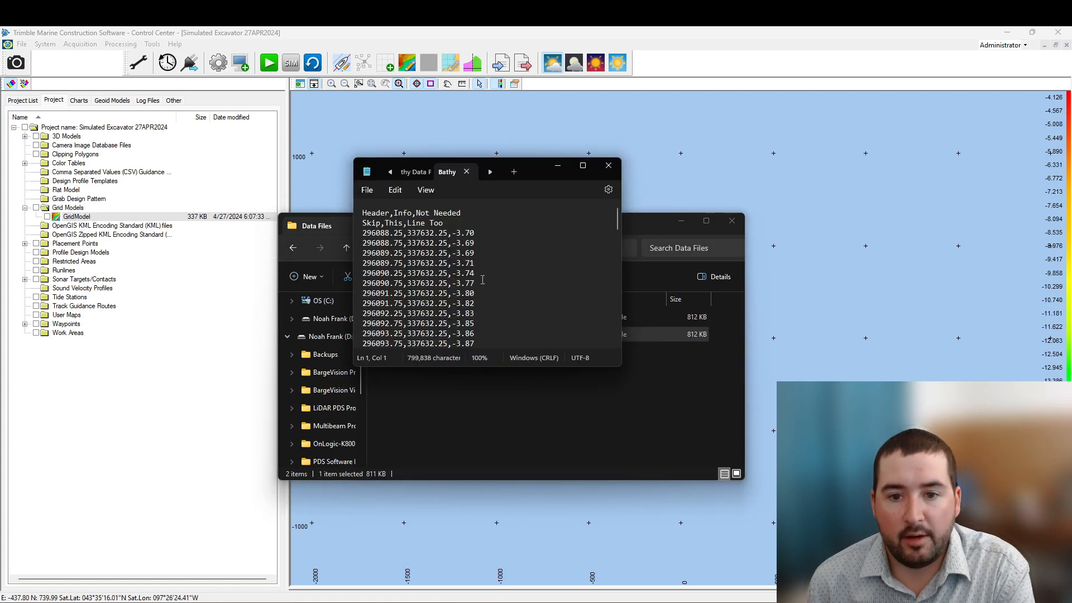
pyautogui.scroll(-6, 482, 279)
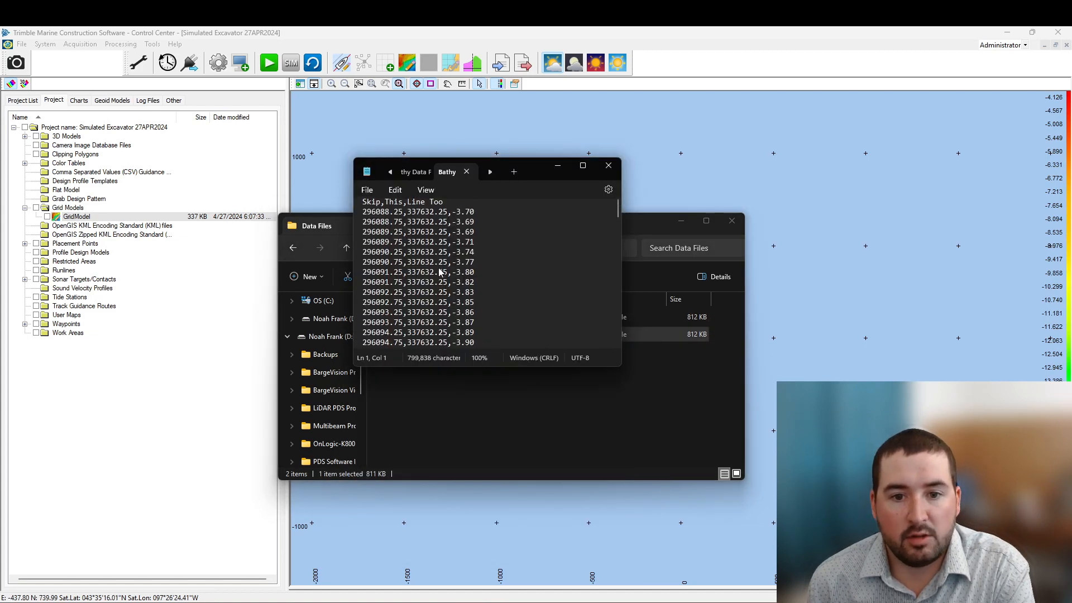
pyautogui.scroll(6, 477, 294)
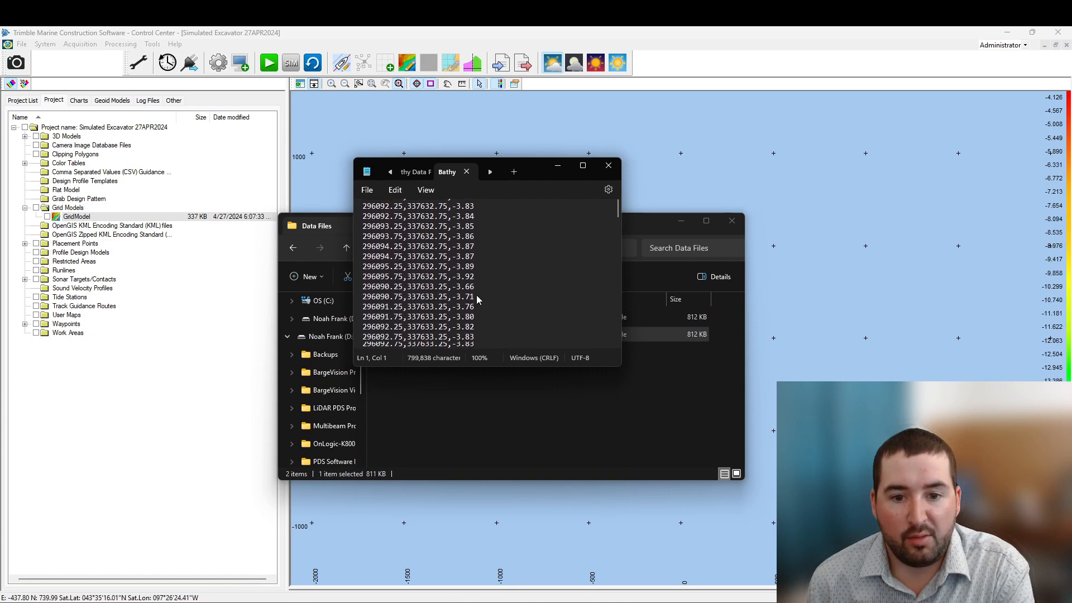
pyautogui.click(606, 162)
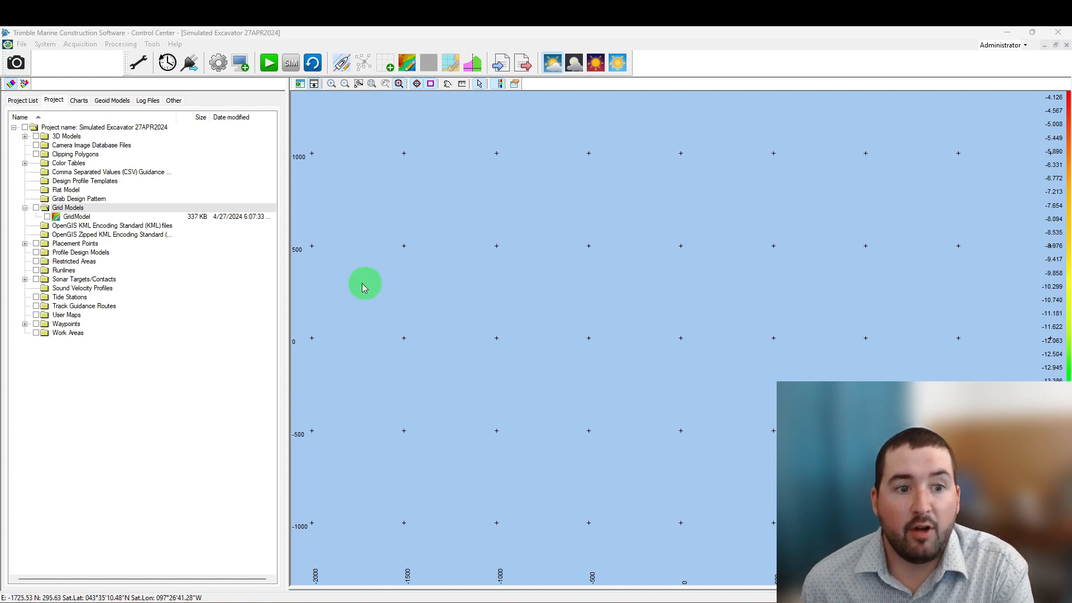
# Step: Create a new grid model file named GridModel2 of the Generic type in the project's Grid Models folder
pyautogui.click(88, 210)
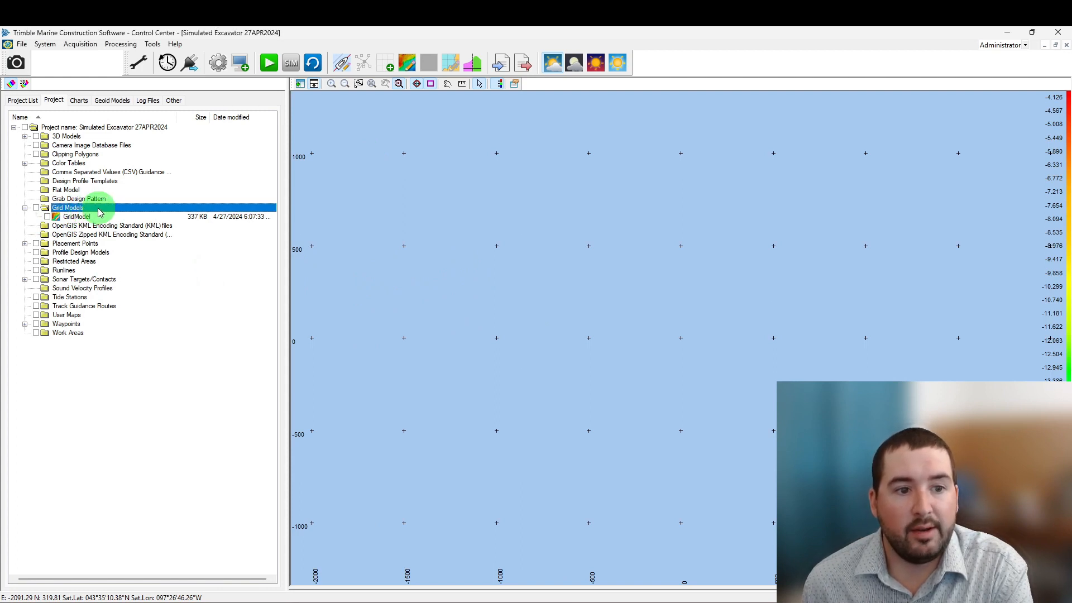
pyautogui.rightClick(100, 212)
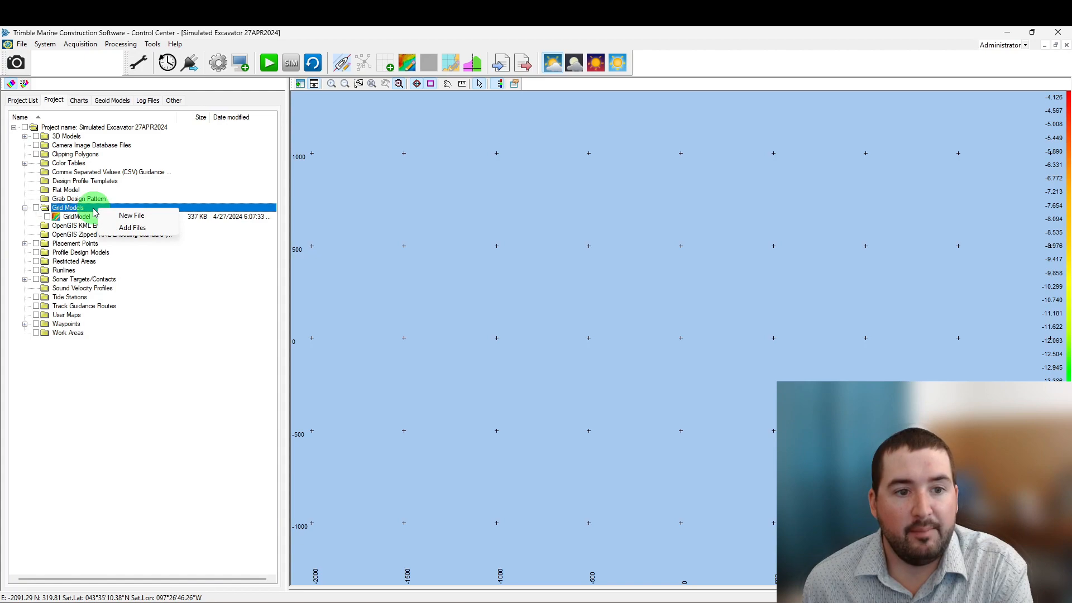
pyautogui.click(127, 215)
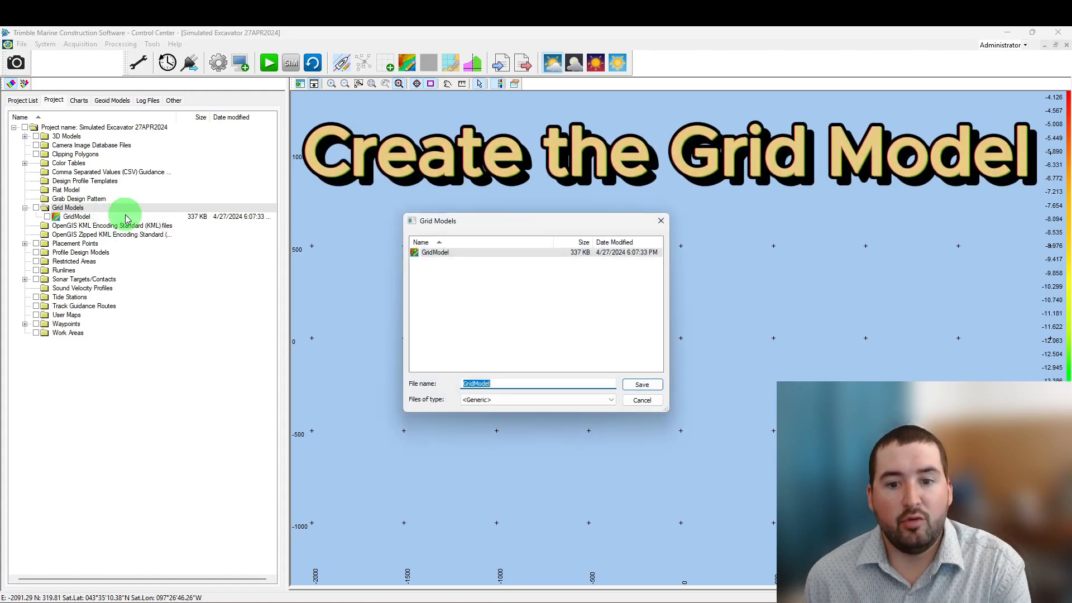
pyautogui.click(517, 383)
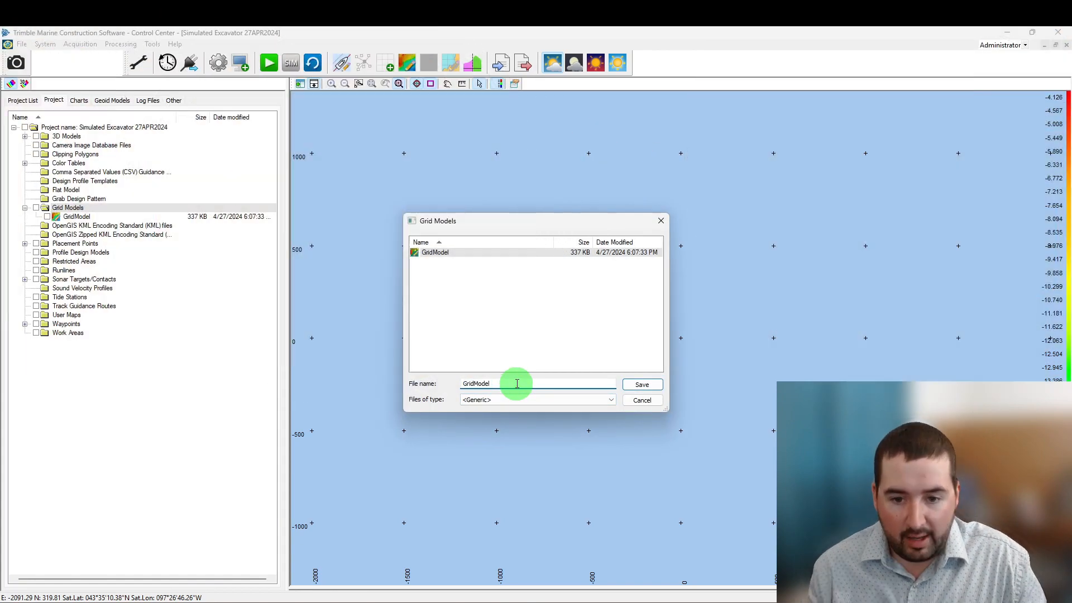
pyautogui.write('2')
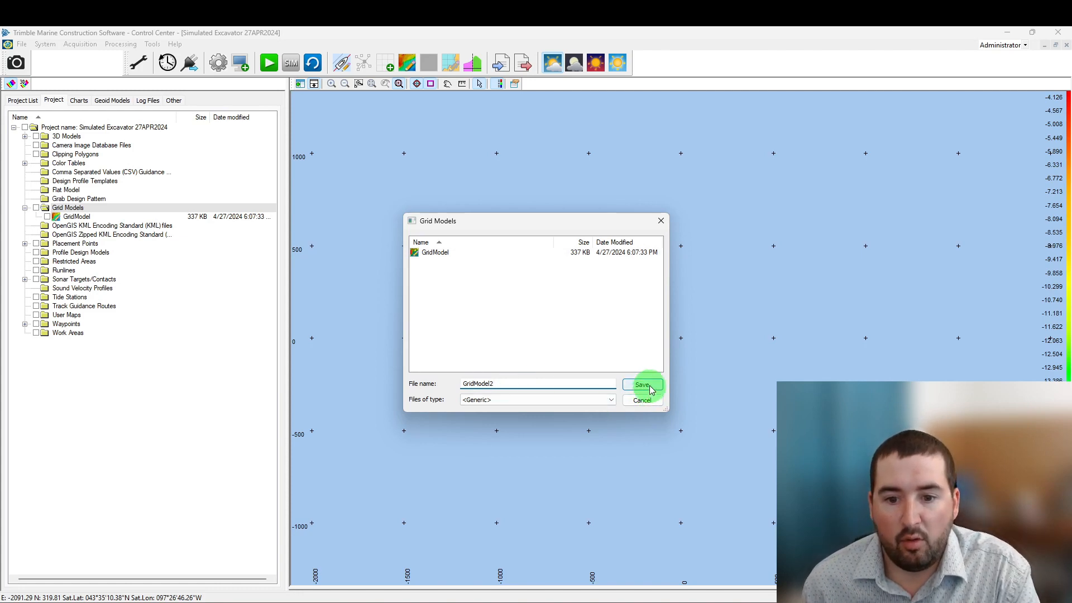
pyautogui.click(611, 401)
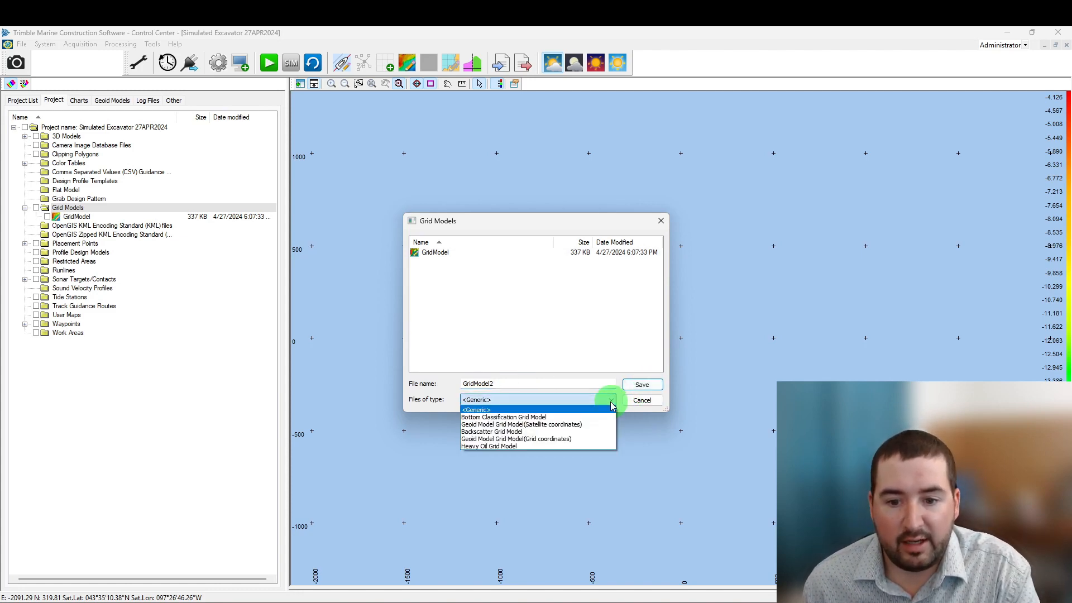
pyautogui.click(612, 403)
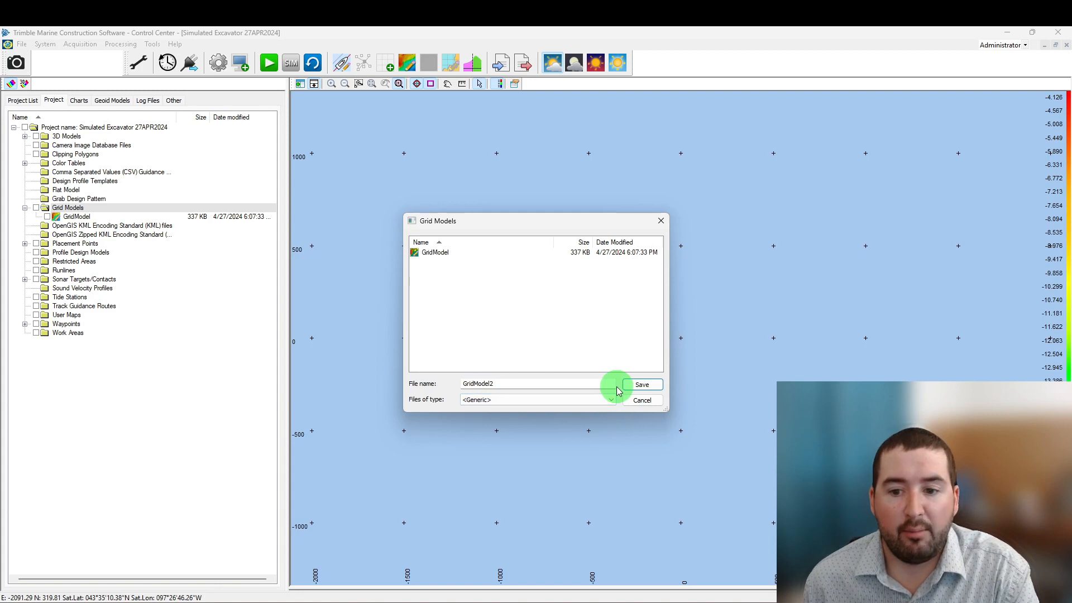
pyautogui.click(641, 386)
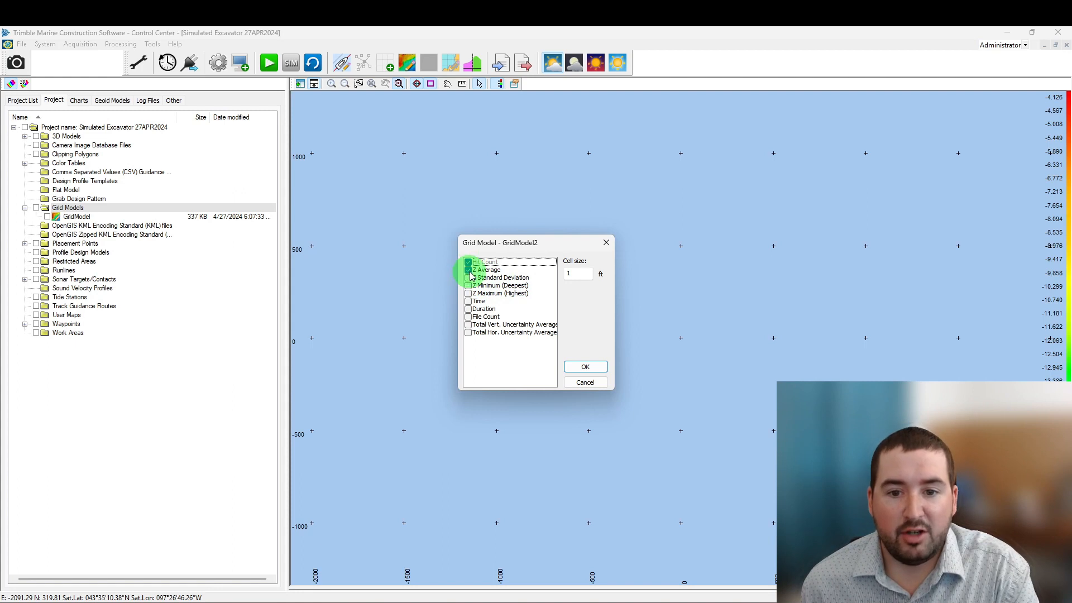
# Step: Accept a 1 ft cell size with Hit Count and Z Average for GridModel2, and maximize its editor window
pyautogui.click(584, 273)
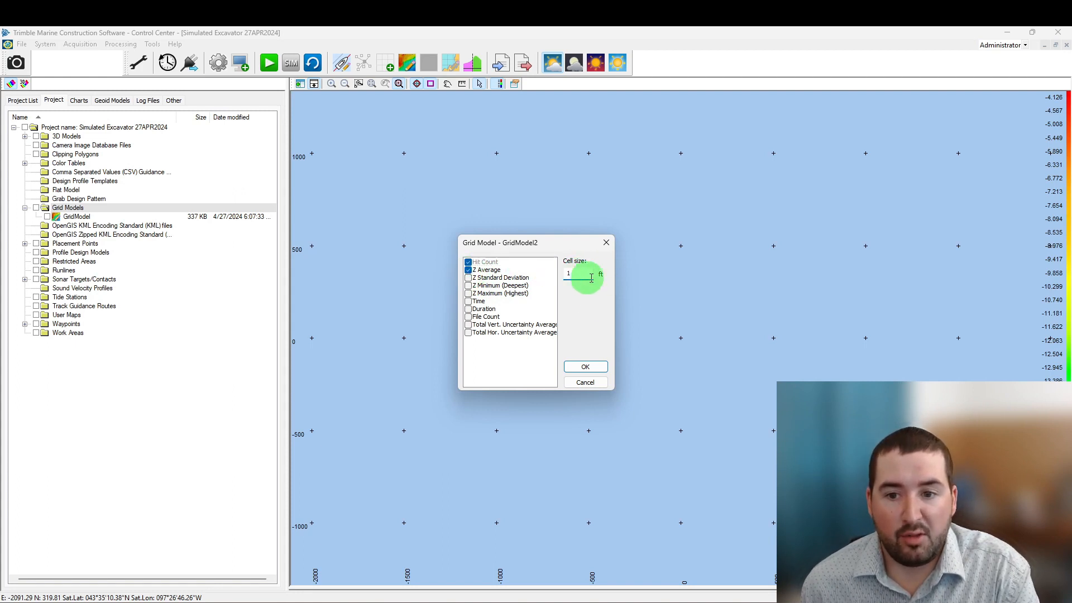
pyautogui.click(588, 368)
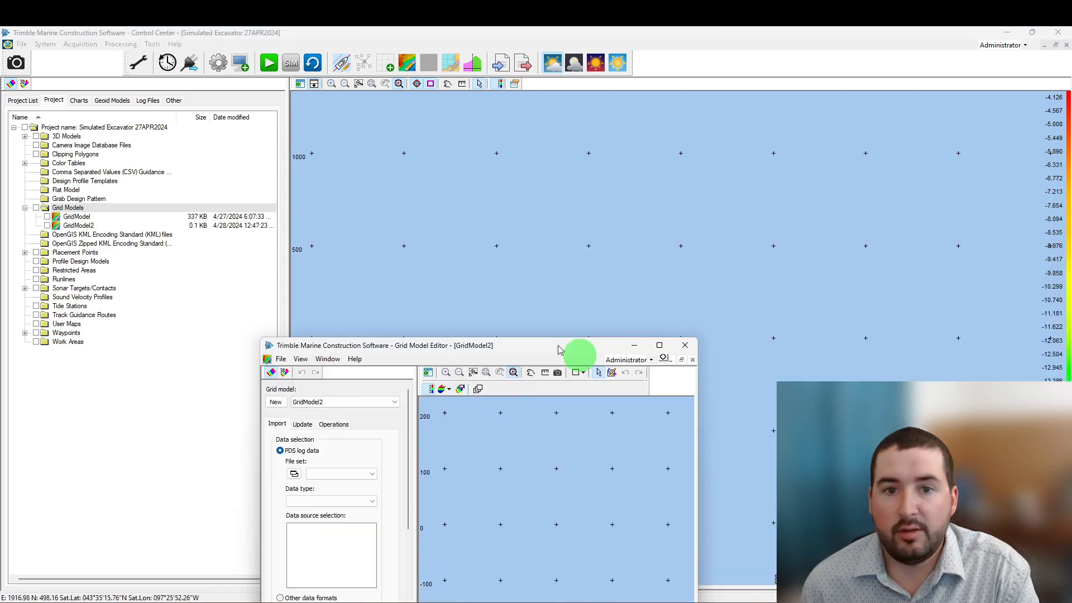
pyautogui.moveTo(558, 345); pyautogui.dragTo(514, 33)
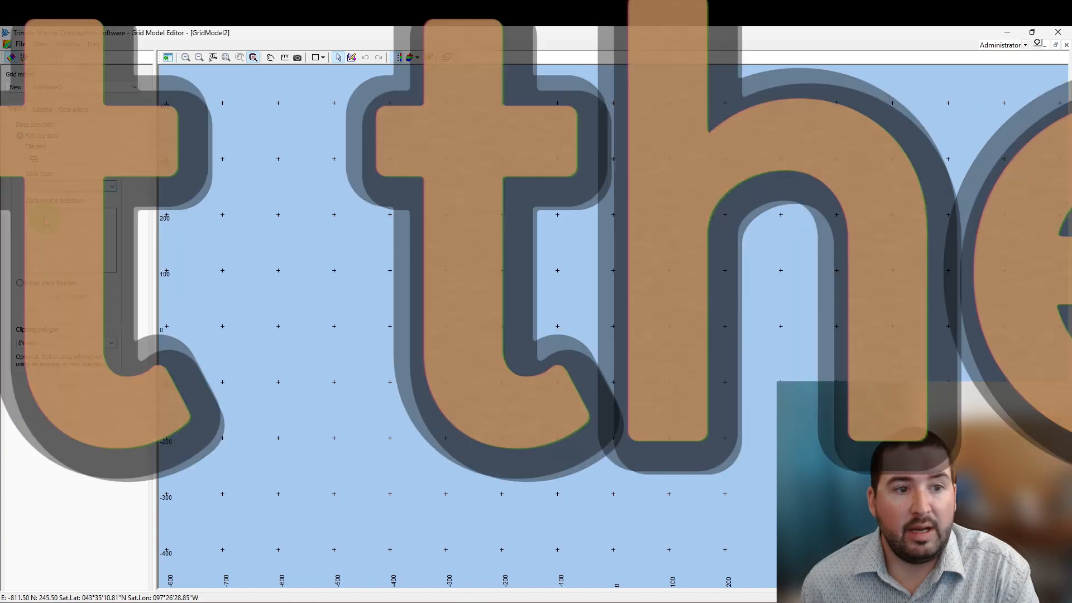
# Step: Choose other data formats as the import source and add Bathy Data Points.xyz as ASCII data
pyautogui.click(34, 137)
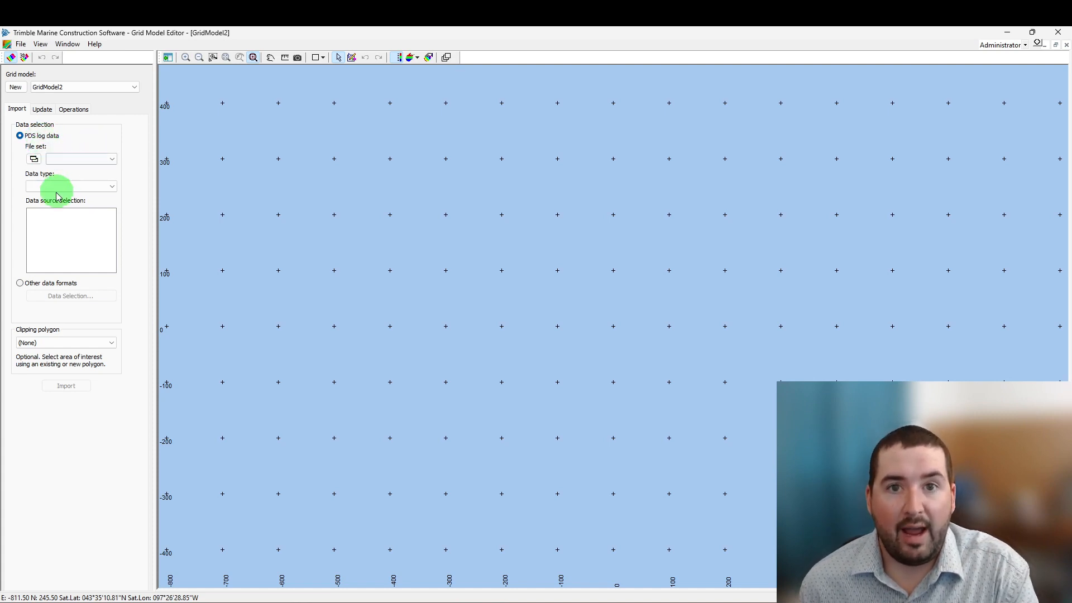
pyautogui.click(22, 285)
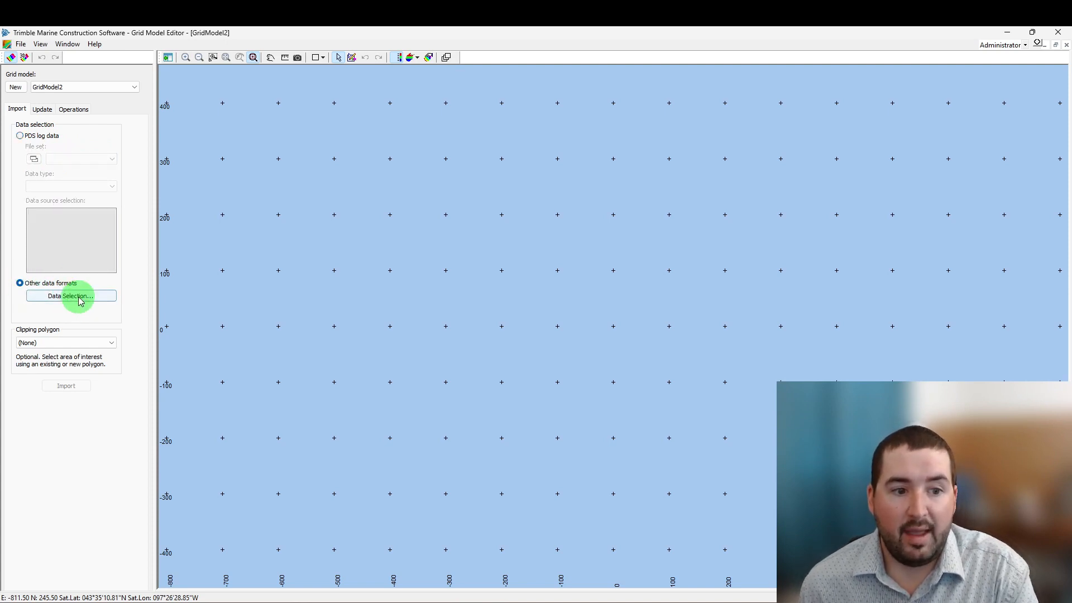
pyautogui.click(81, 299)
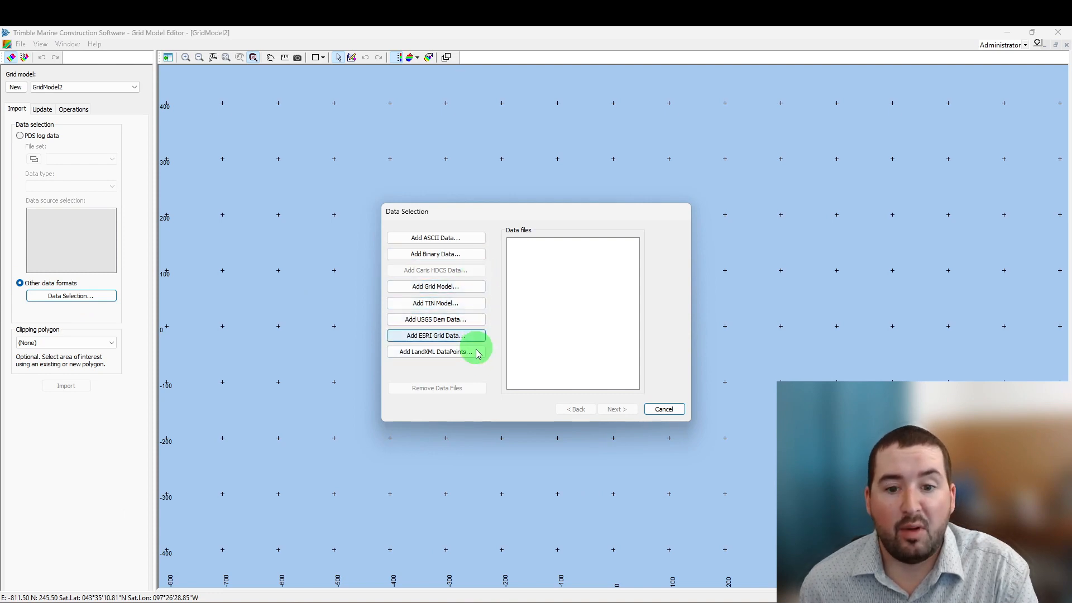
pyautogui.click(469, 241)
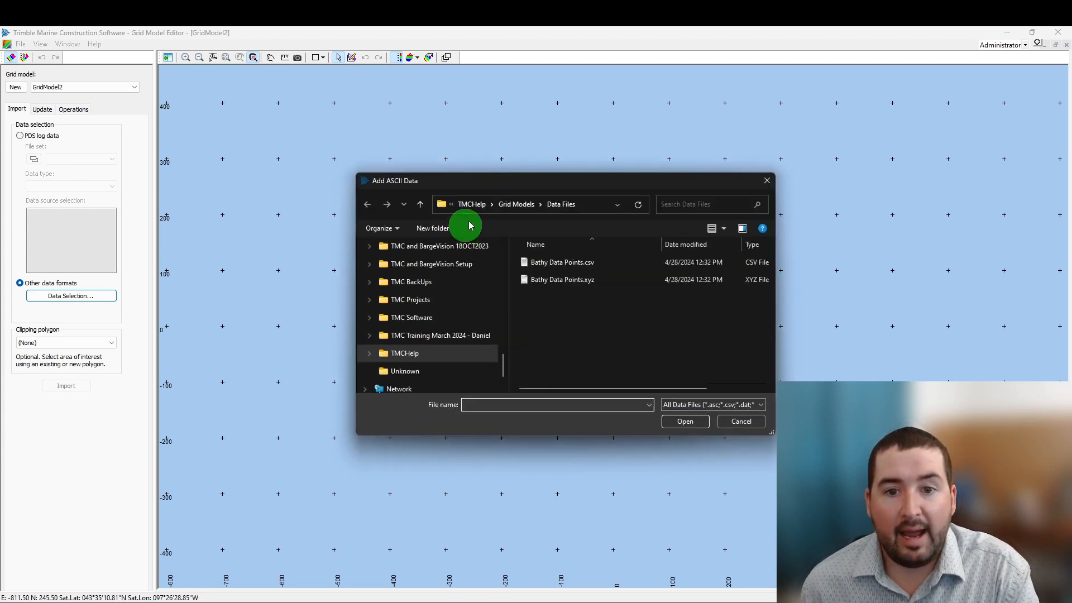
pyautogui.scroll(-1, 454, 332)
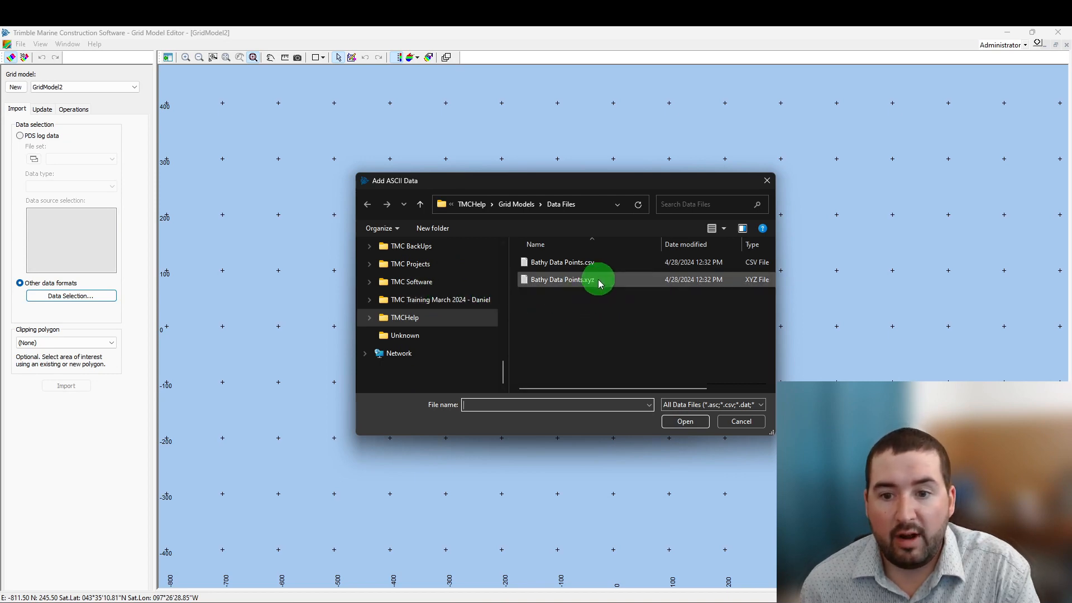
pyautogui.doubleClick(562, 280)
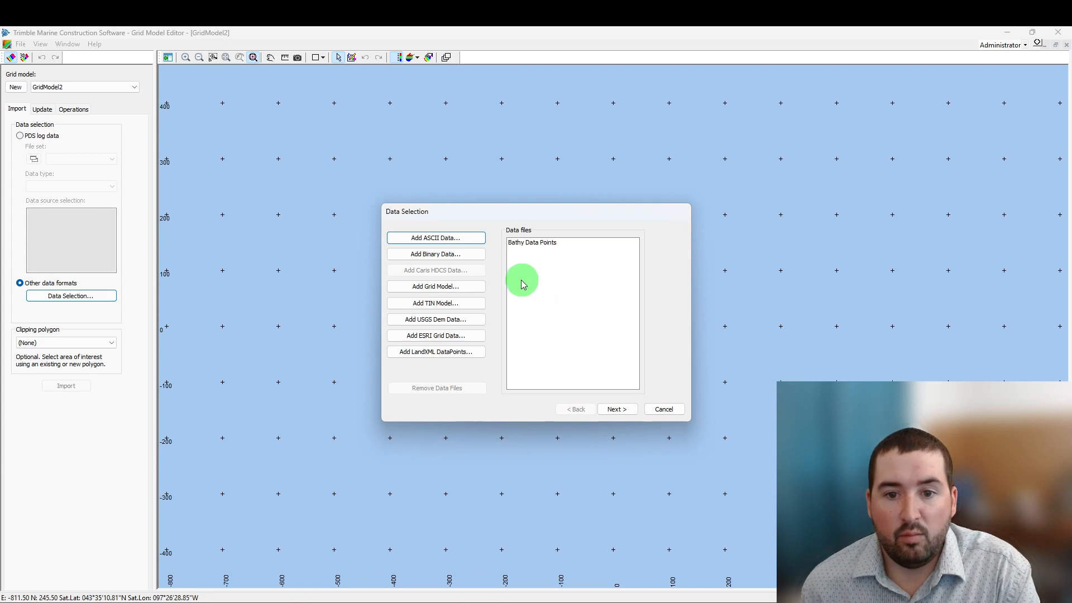
# Step: Start the ASCII import using wizard settings, save the configuration as XYZ Files, and accept the Delimited data type
pyautogui.click(624, 412)
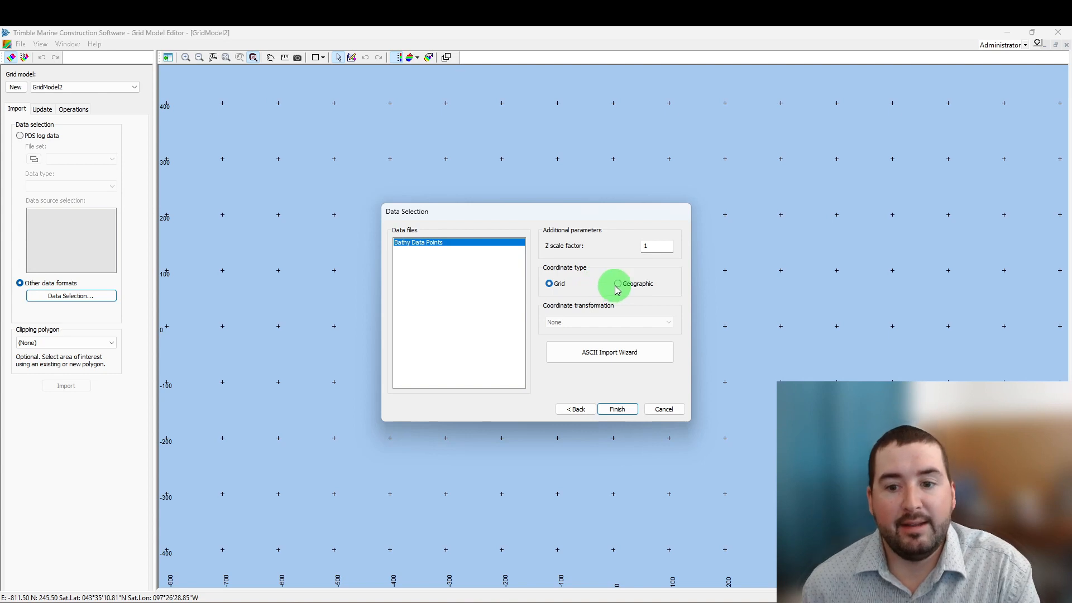
pyautogui.click(596, 356)
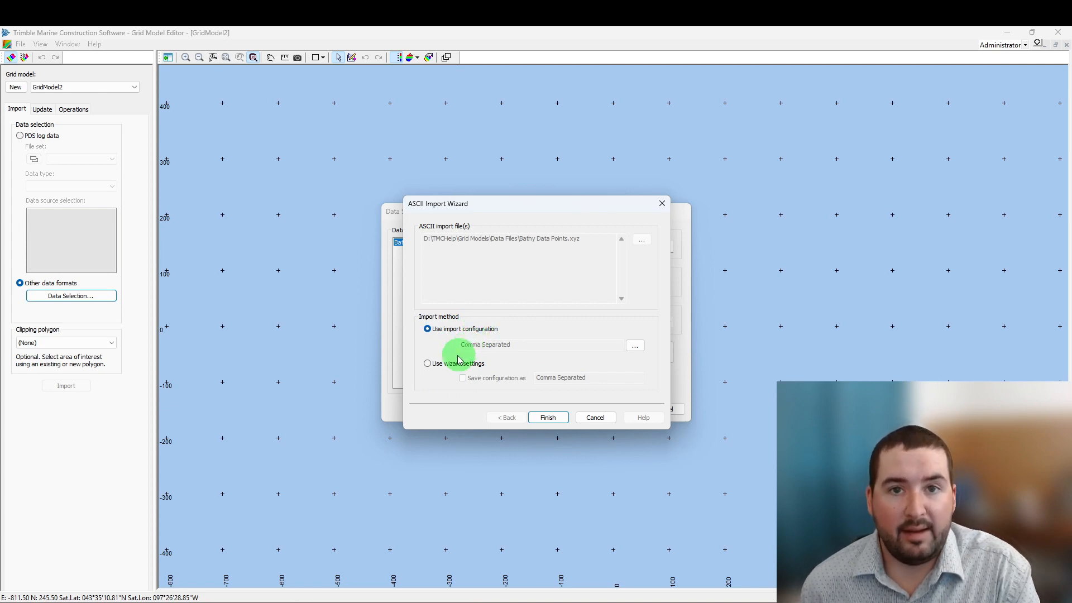
pyautogui.click(428, 364)
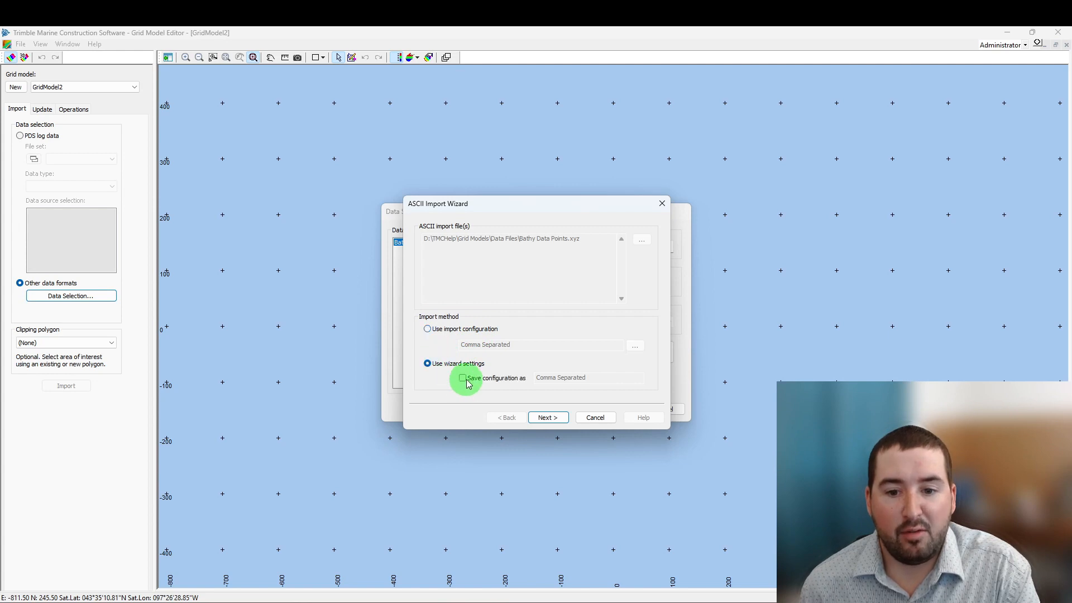
pyautogui.click(463, 378)
pyautogui.moveTo(587, 378); pyautogui.dragTo(530, 381)
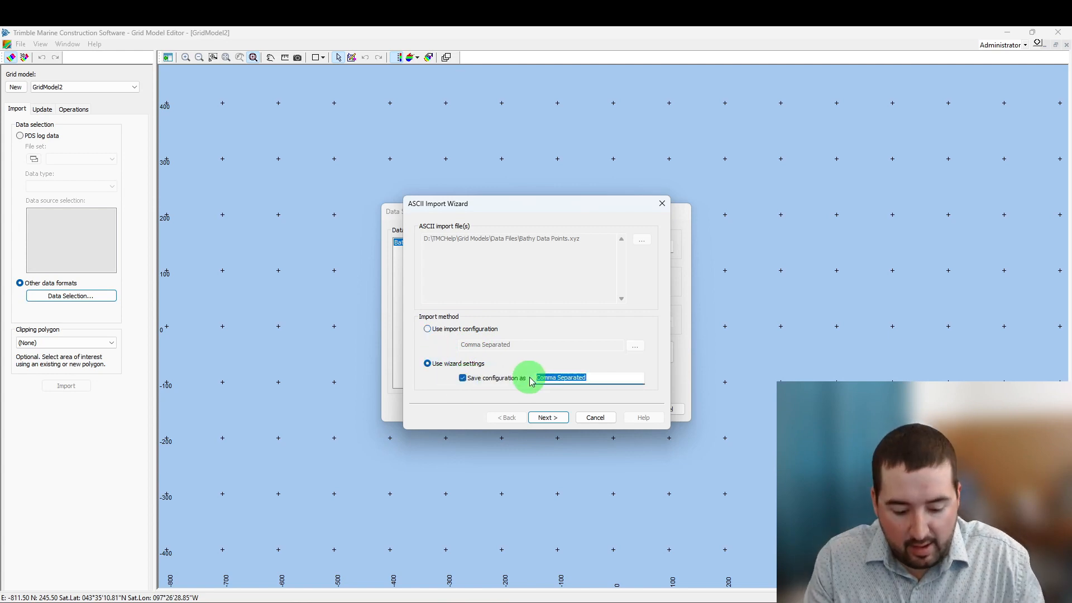
pyautogui.write('XYZ Fil')
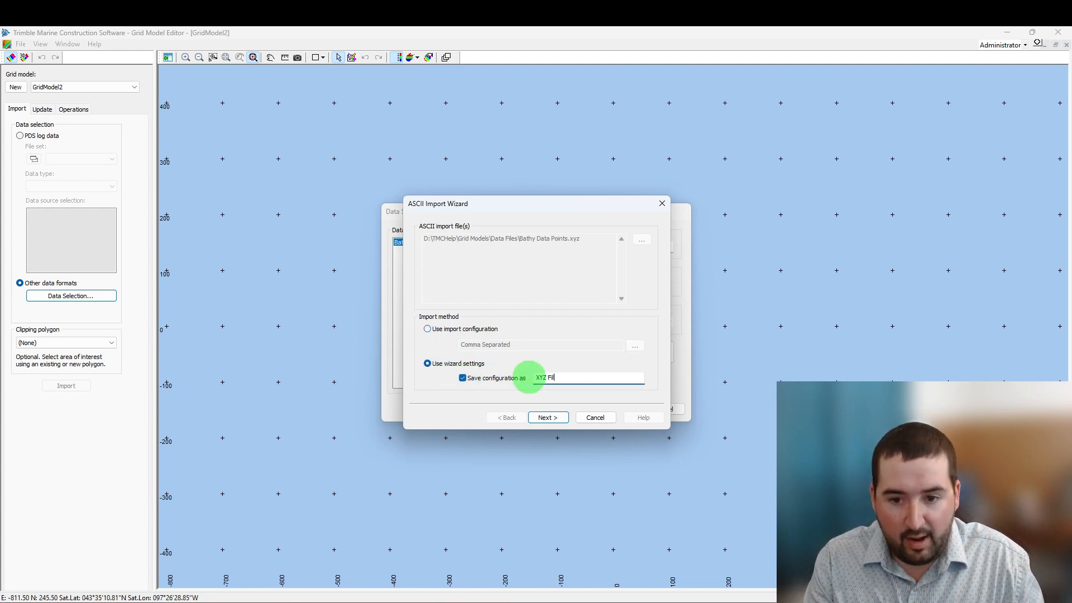
pyautogui.write('es')
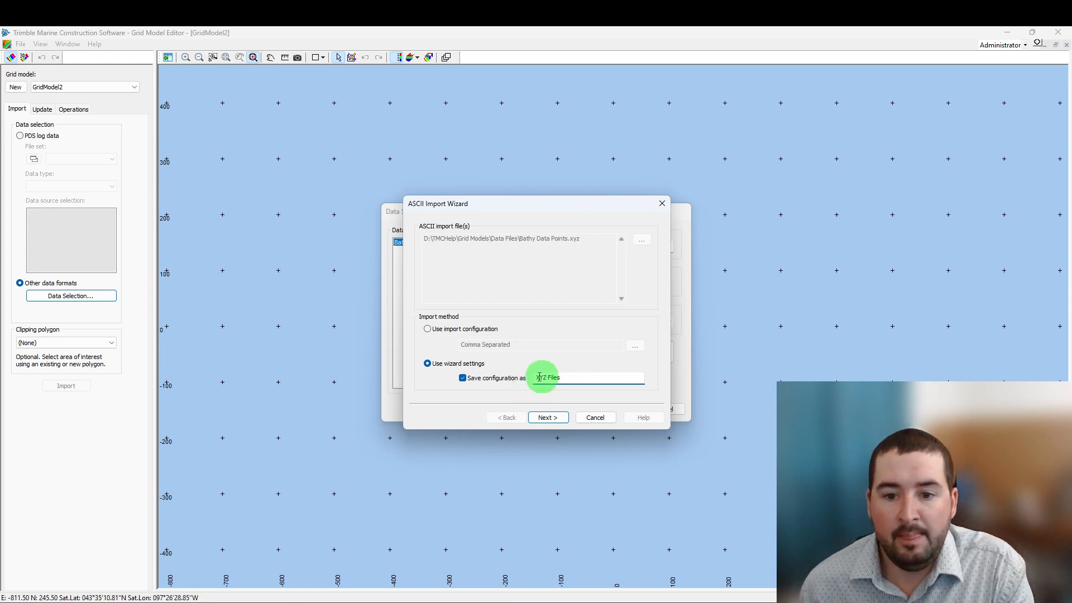
pyautogui.click(563, 418)
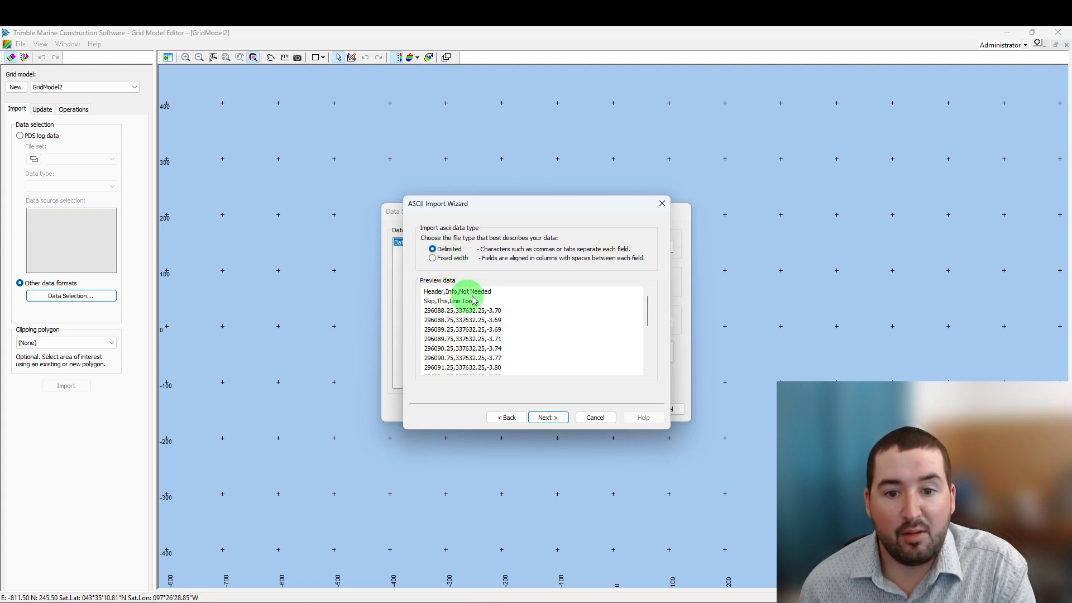
pyautogui.click(553, 421)
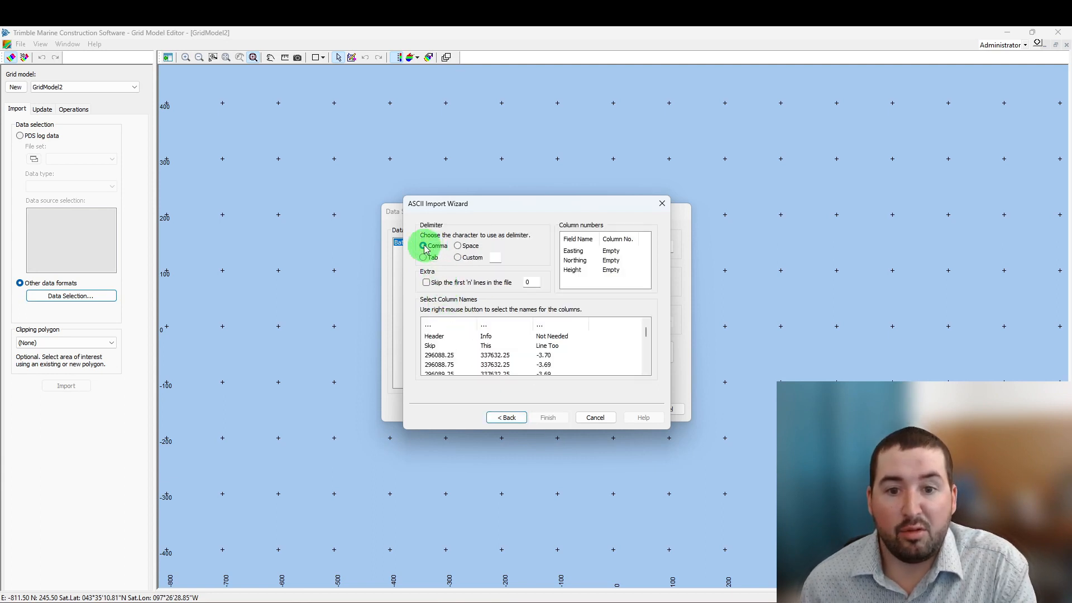
# Step: Try the space and tab delimiters on the column preview and return to comma
pyautogui.click(458, 245)
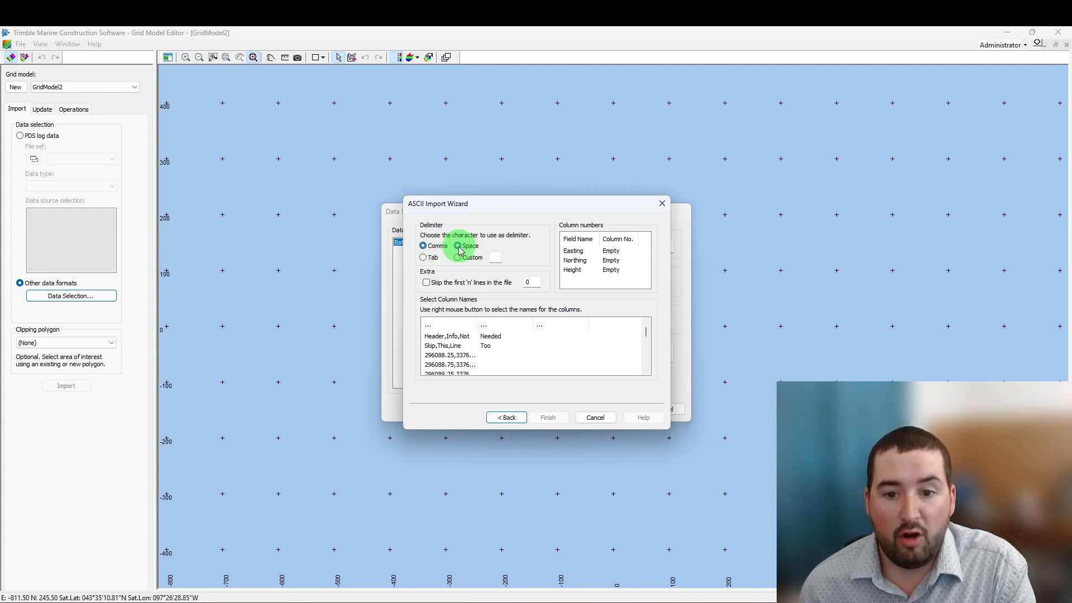
pyautogui.click(423, 258)
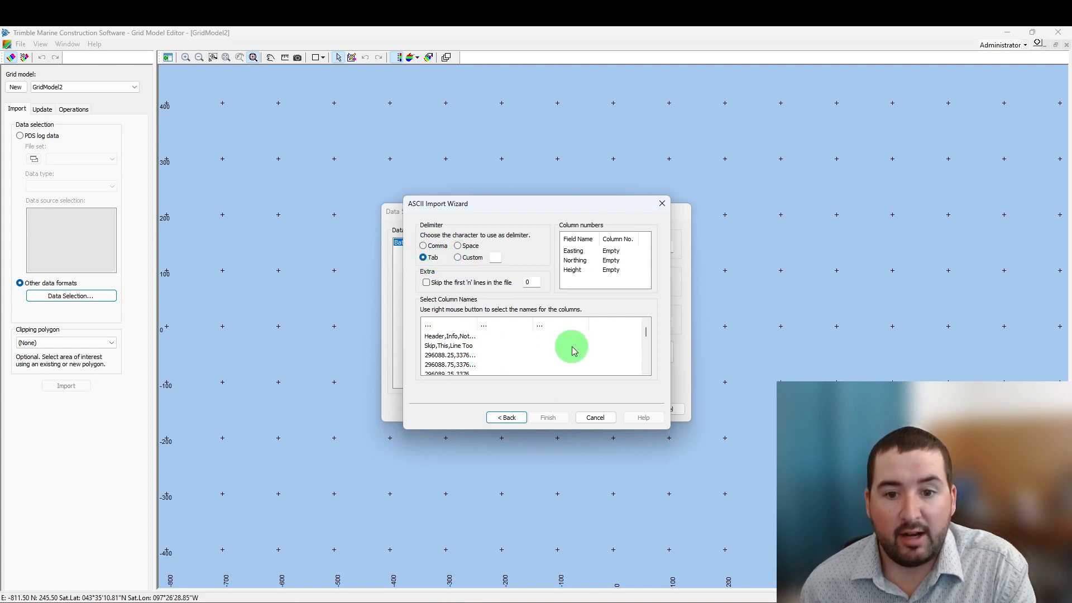
pyautogui.click(423, 246)
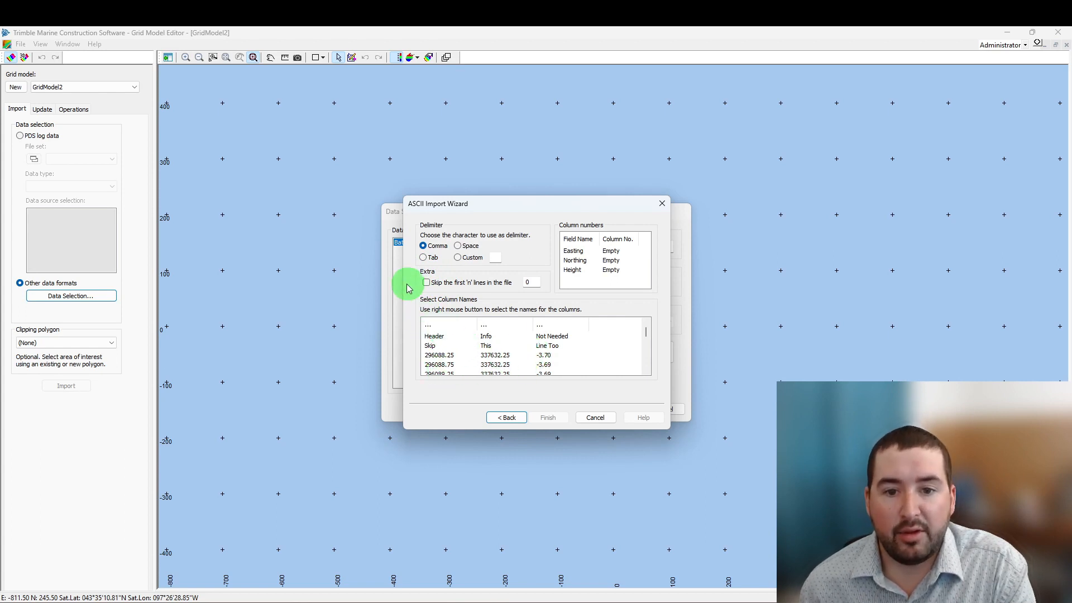
# Step: Set the ASCII import to skip the first 2 lines of the file
pyautogui.click(426, 283)
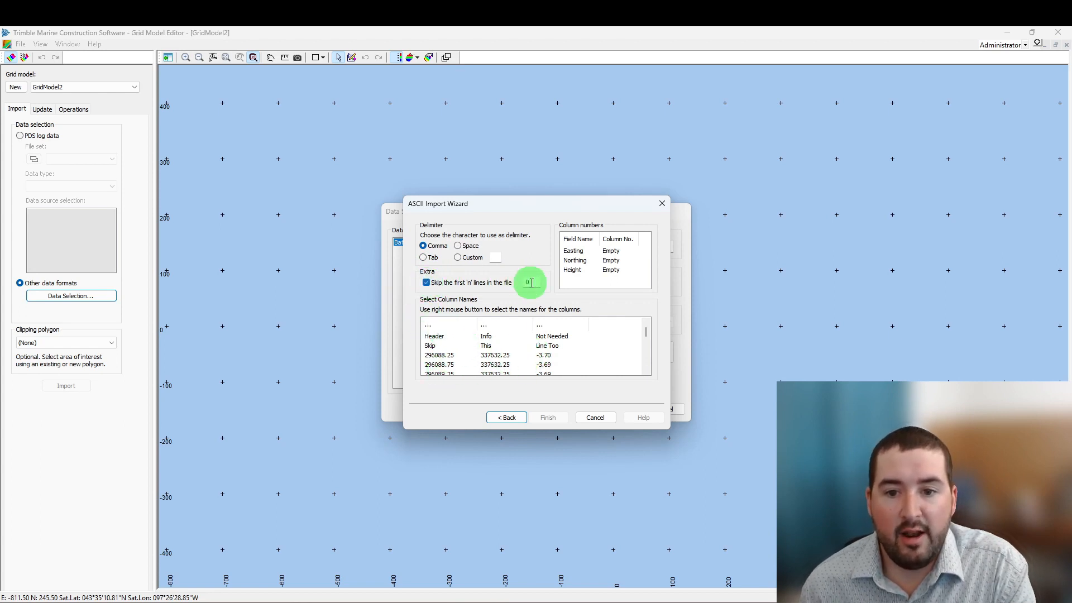
pyautogui.click(533, 281)
pyautogui.press('BackSpace')
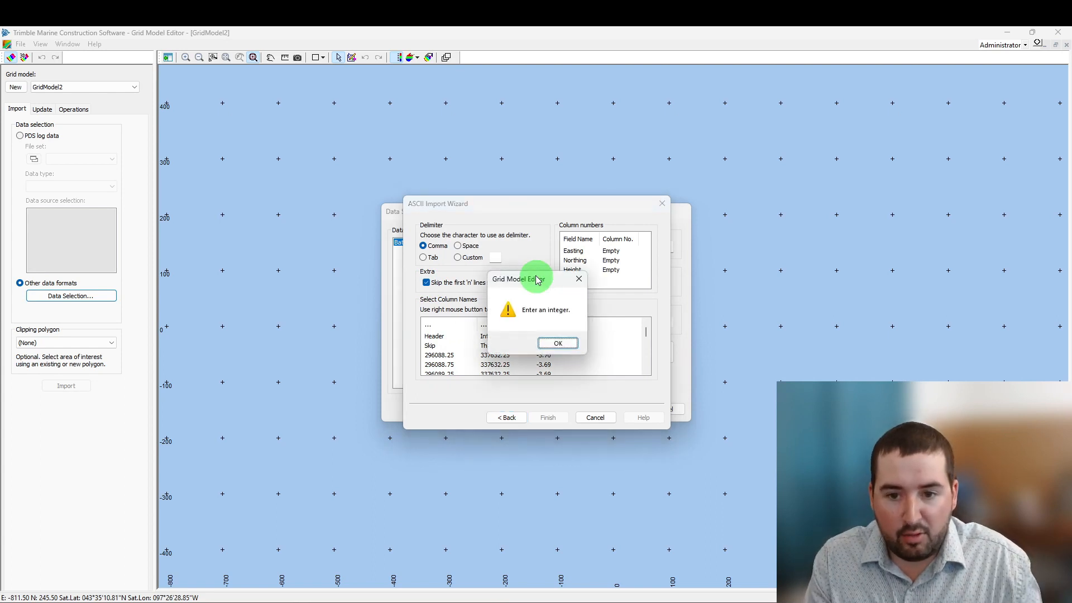
pyautogui.click(558, 344)
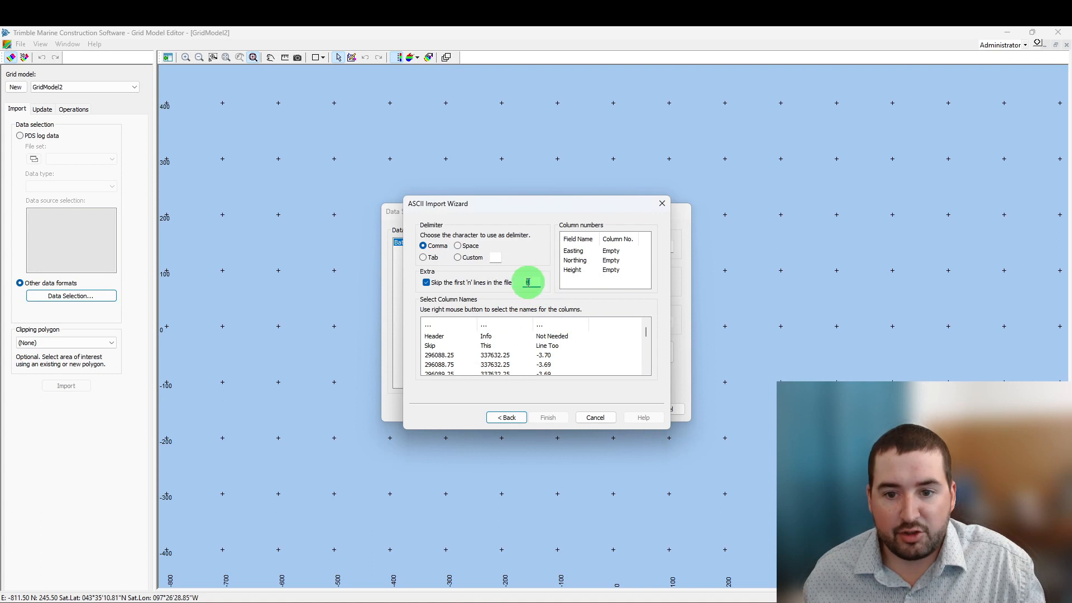
pyautogui.write('1')
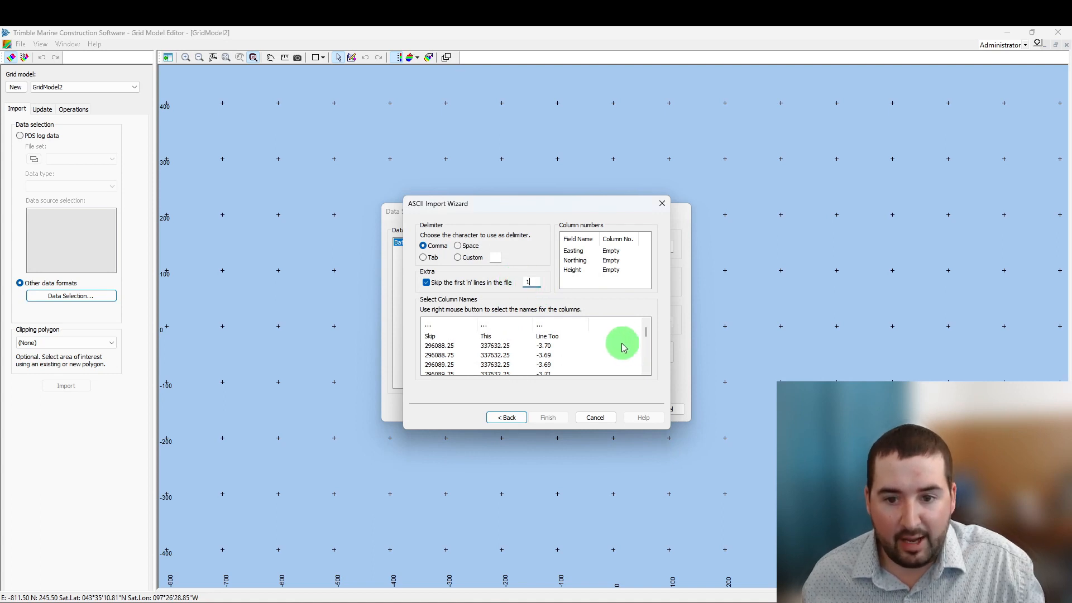
pyautogui.doubleClick(538, 282)
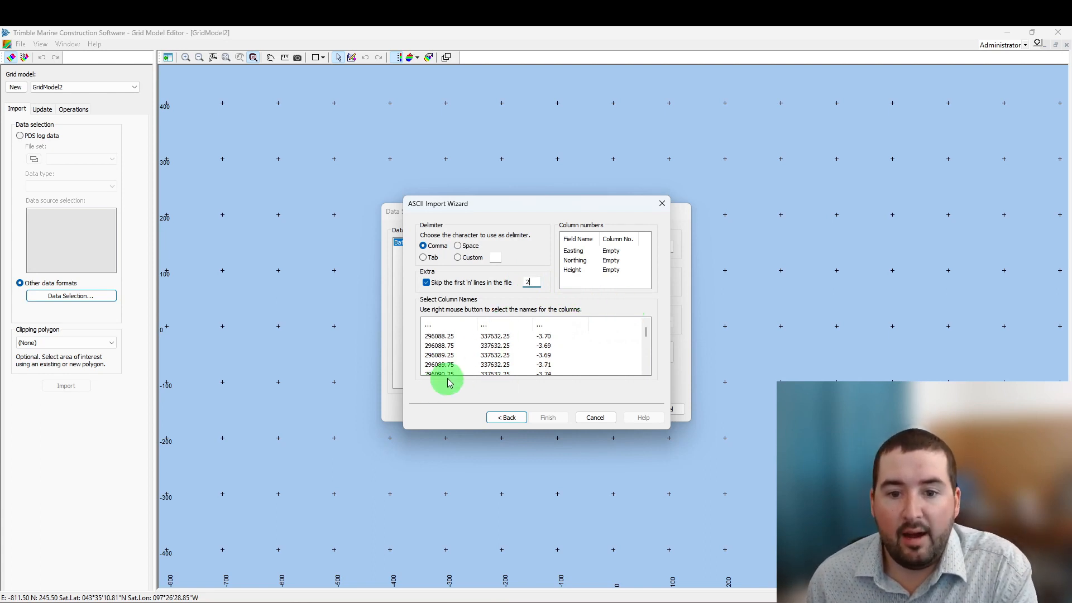
# Step: Assign Easting, Northing and Height to the first, second and third data columns respectively
pyautogui.click(453, 345)
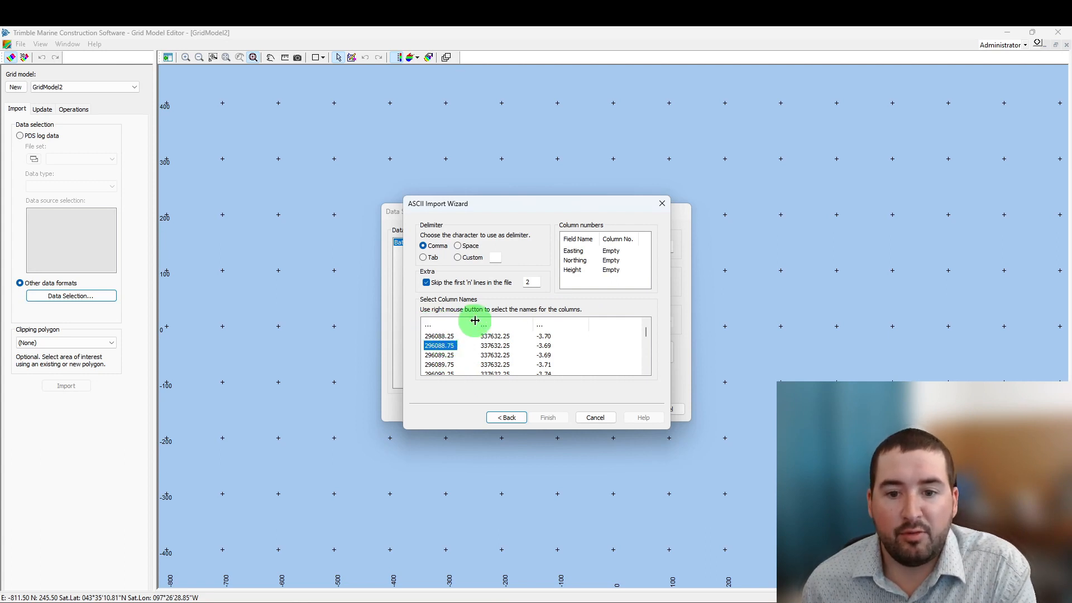
pyautogui.rightClick(437, 327)
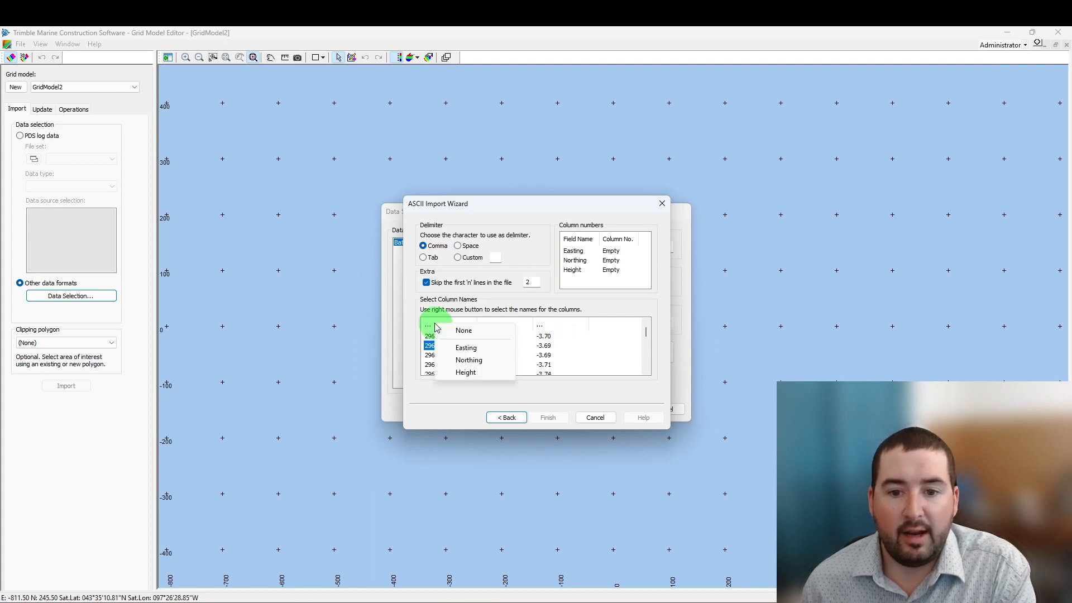
pyautogui.click(472, 348)
pyautogui.rightClick(494, 330)
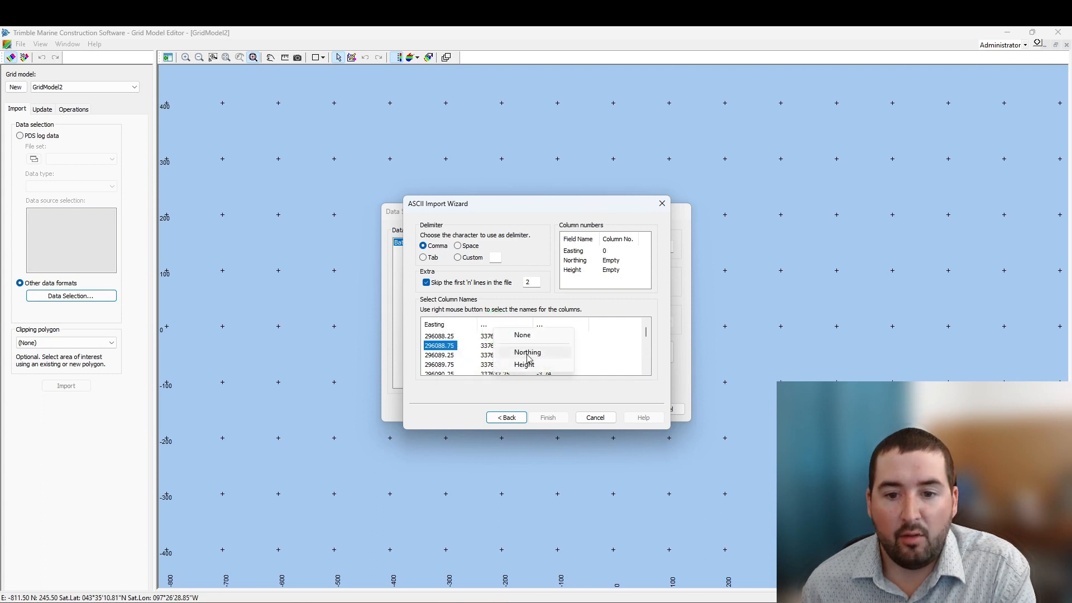
pyautogui.click(528, 353)
pyautogui.rightClick(556, 335)
pyautogui.click(586, 352)
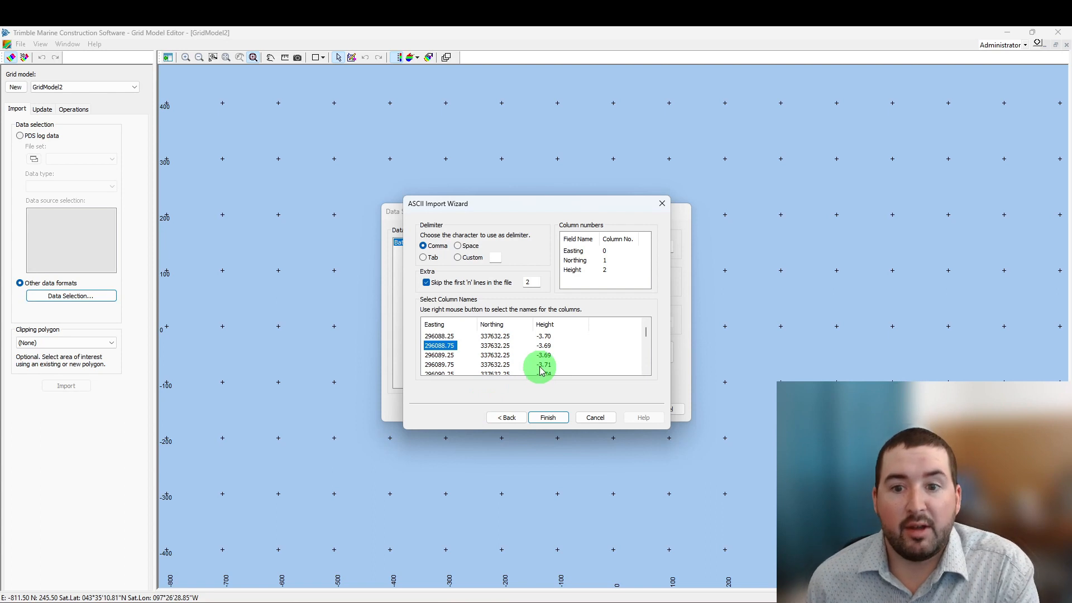
# Step: Finish the ASCII wizard and data selection, and import the points into GridModel2 without a clipping polygon
pyautogui.click(548, 417)
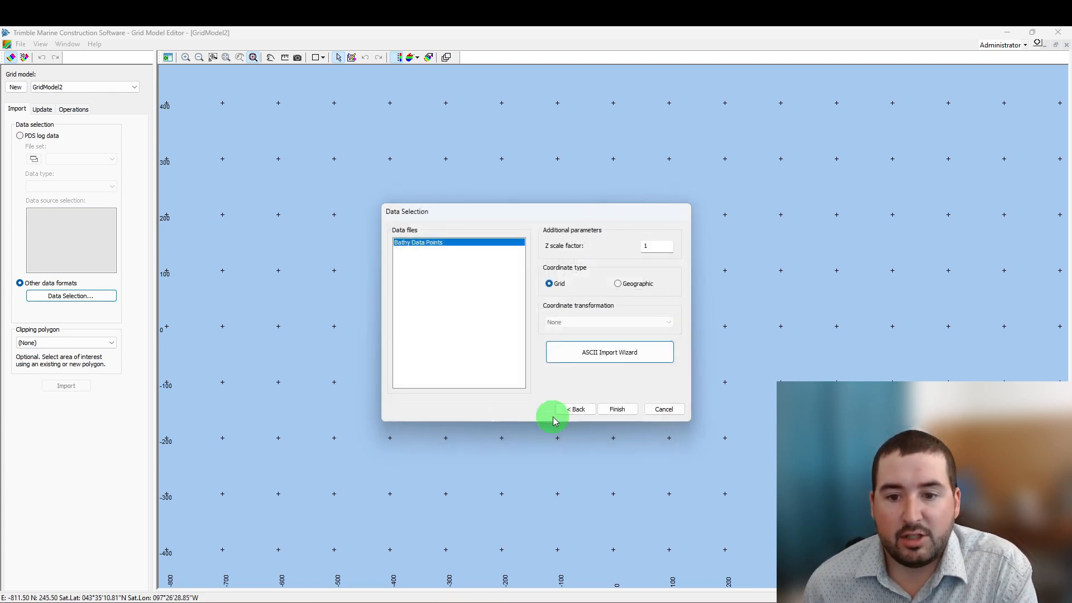
pyautogui.click(618, 410)
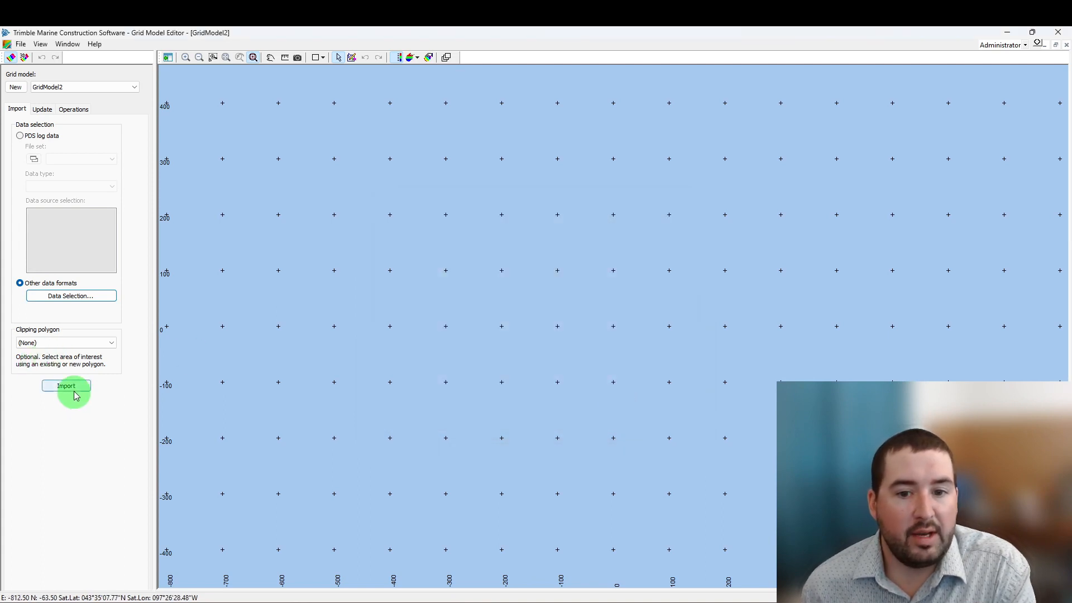
pyautogui.click(105, 343)
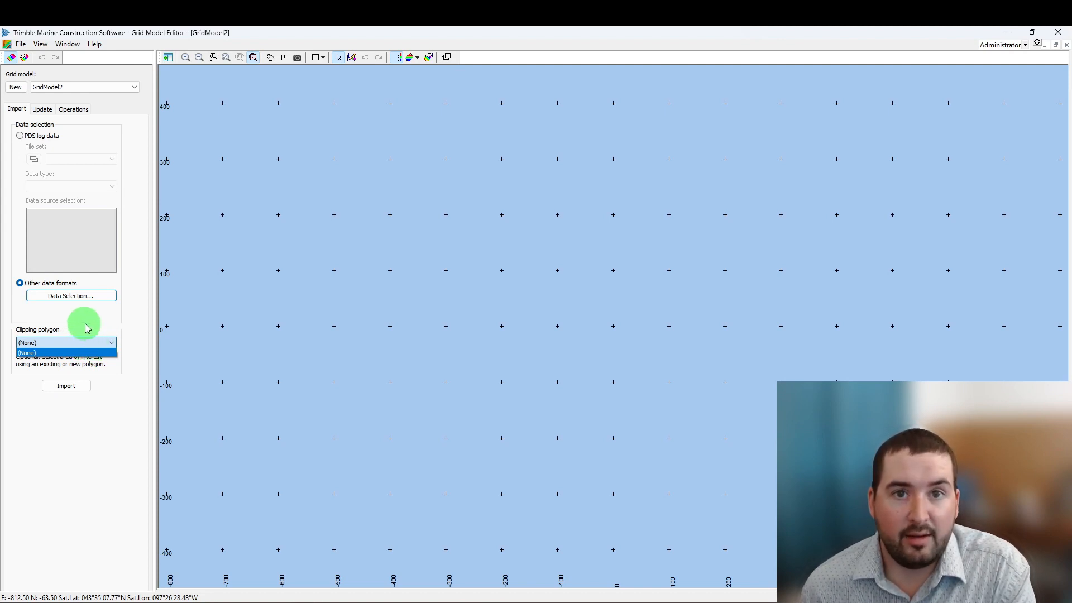
pyautogui.click(90, 322)
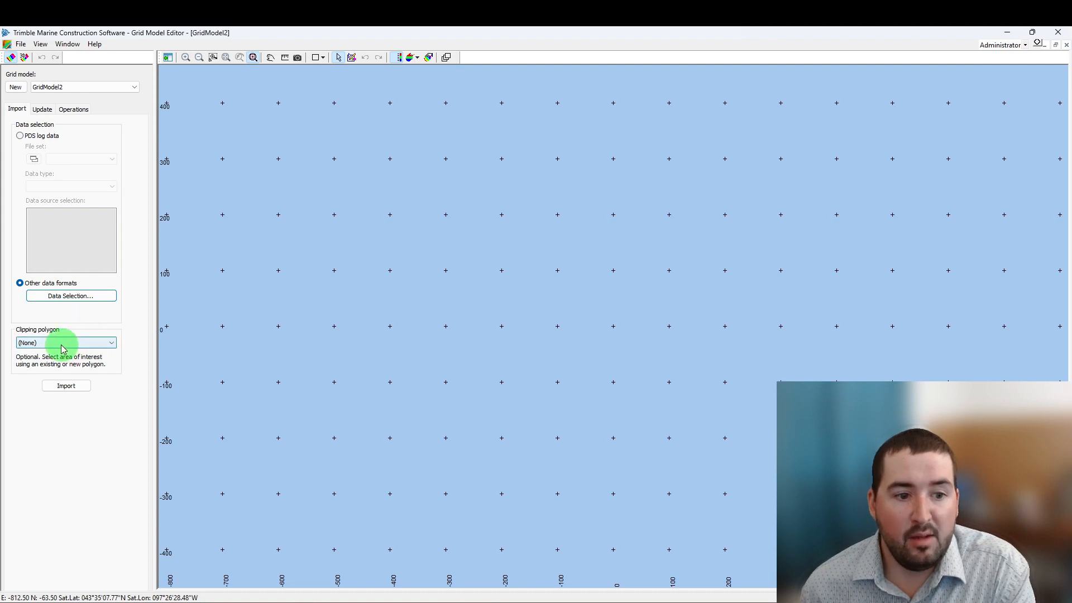
pyautogui.click(62, 385)
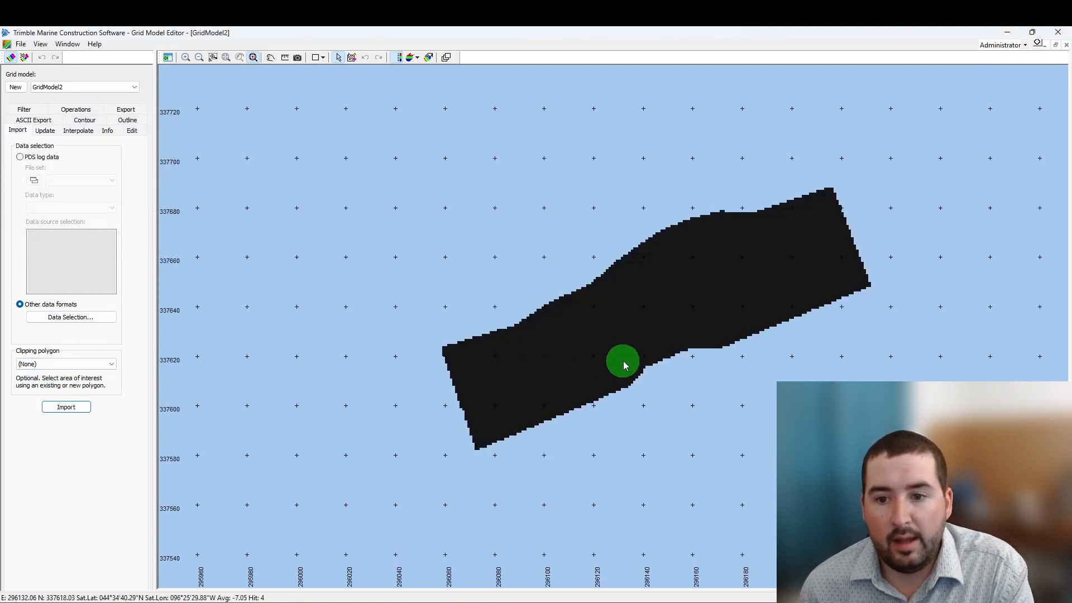
pyautogui.scroll(4, 623, 361)
pyautogui.scroll(4, 525, 360)
pyautogui.scroll(-4, 524, 360)
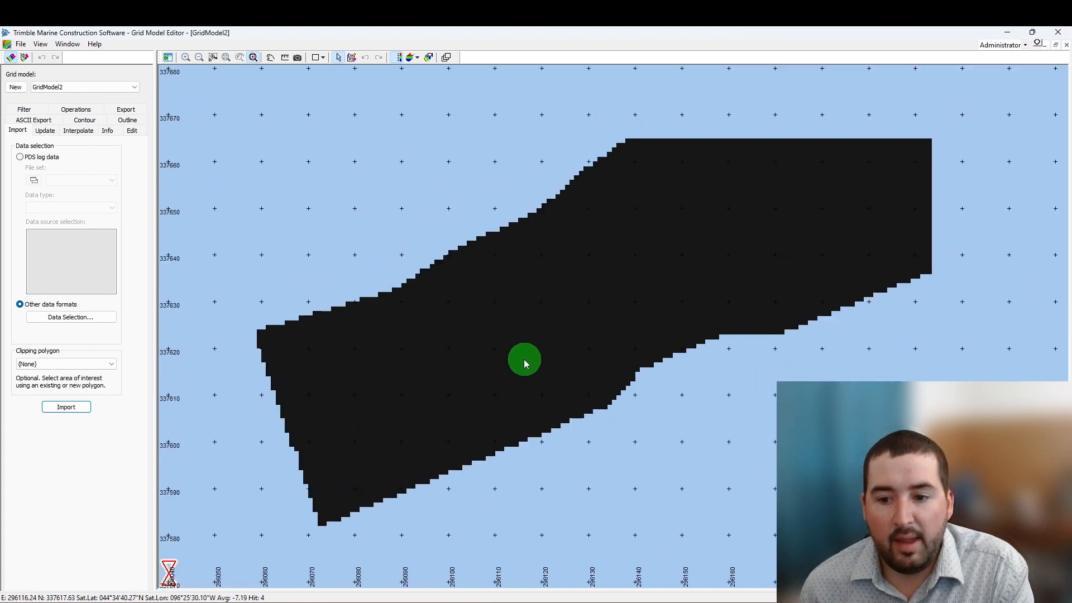
pyautogui.scroll(-2, 524, 363)
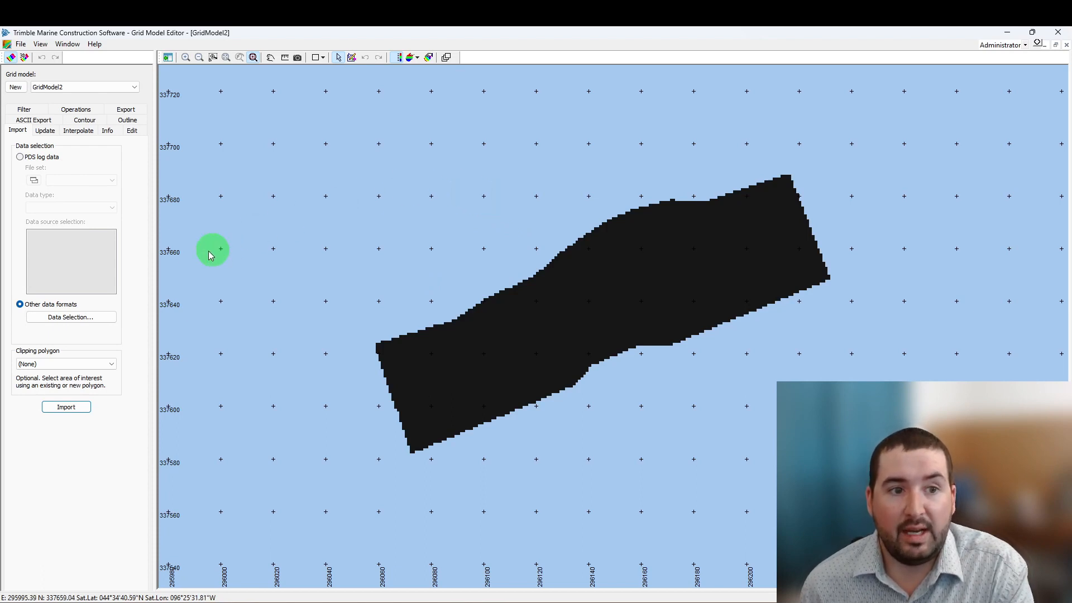
# Step: Run a circular interpolation on the Z Average data with a maximum gap of 5 ft and no clipping polygon
pyautogui.click(81, 132)
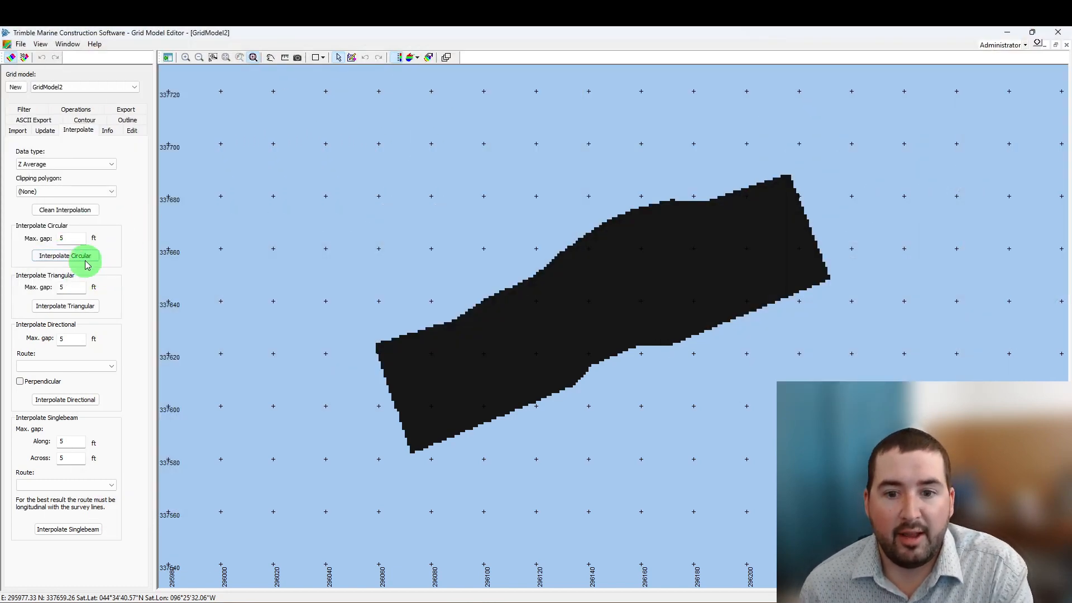
pyautogui.doubleClick(74, 240)
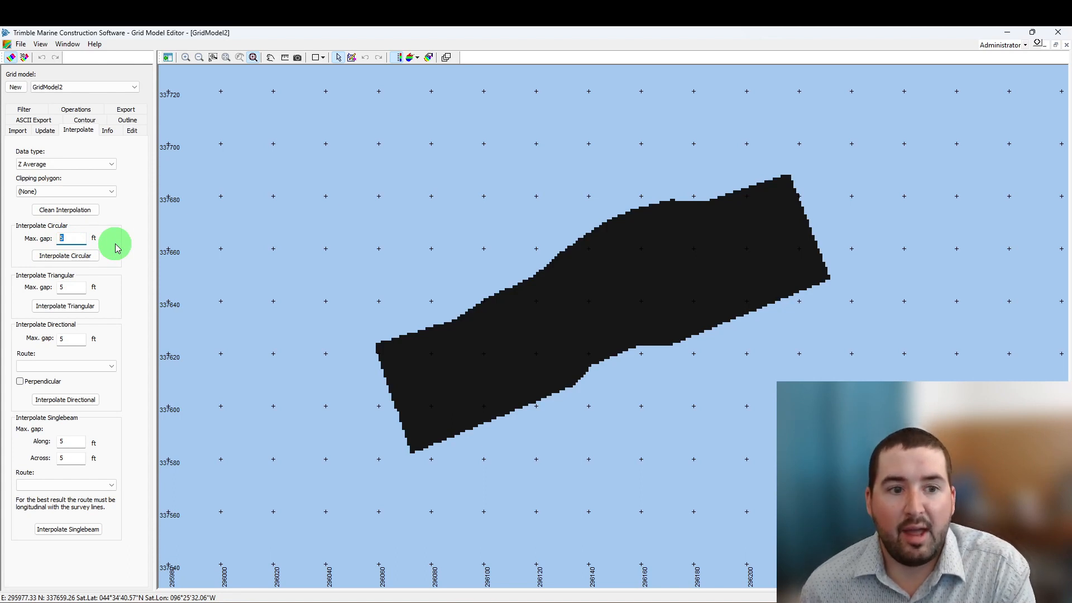
pyautogui.click(70, 259)
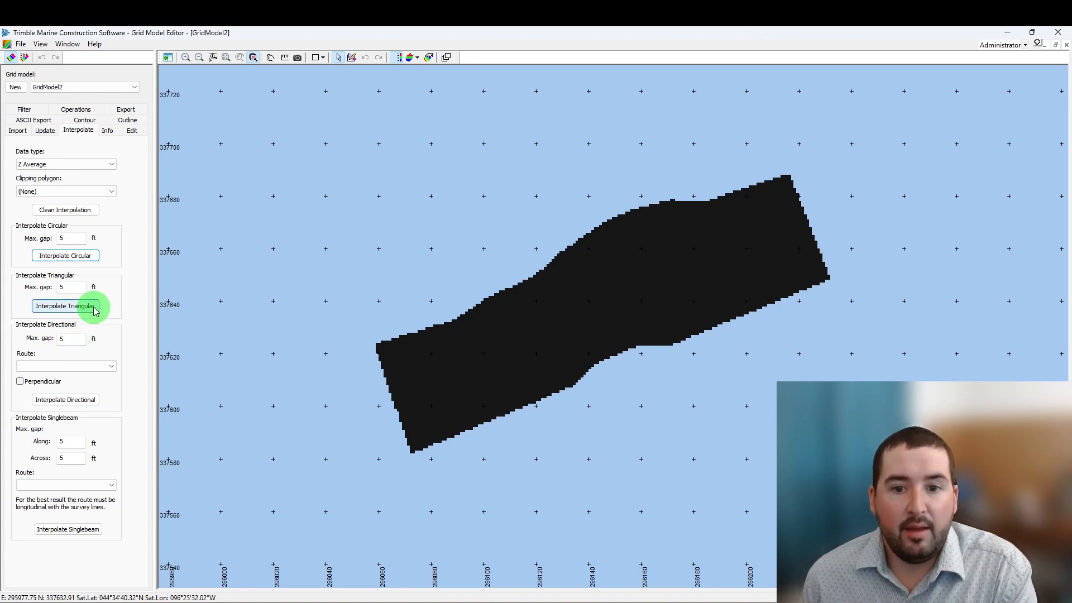
pyautogui.click(98, 253)
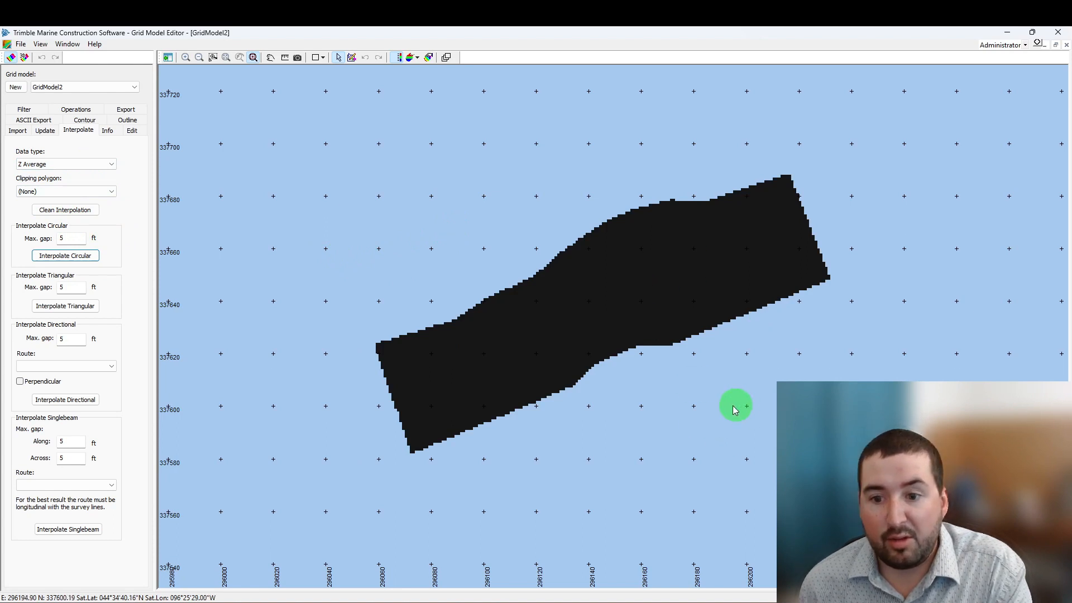
pyautogui.moveTo(726, 412); pyautogui.dragTo(700, 434, button='middle')
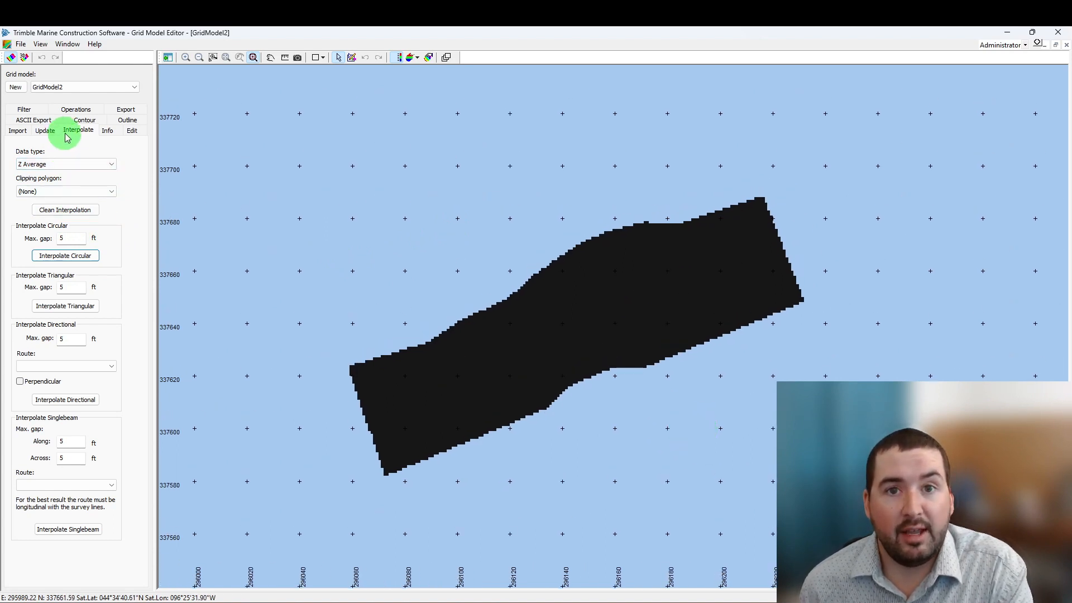
# Step: Set up the Generate Color Table operation with autocoltab_Grid Model 1 as the table name
pyautogui.click(86, 112)
pyautogui.click(114, 150)
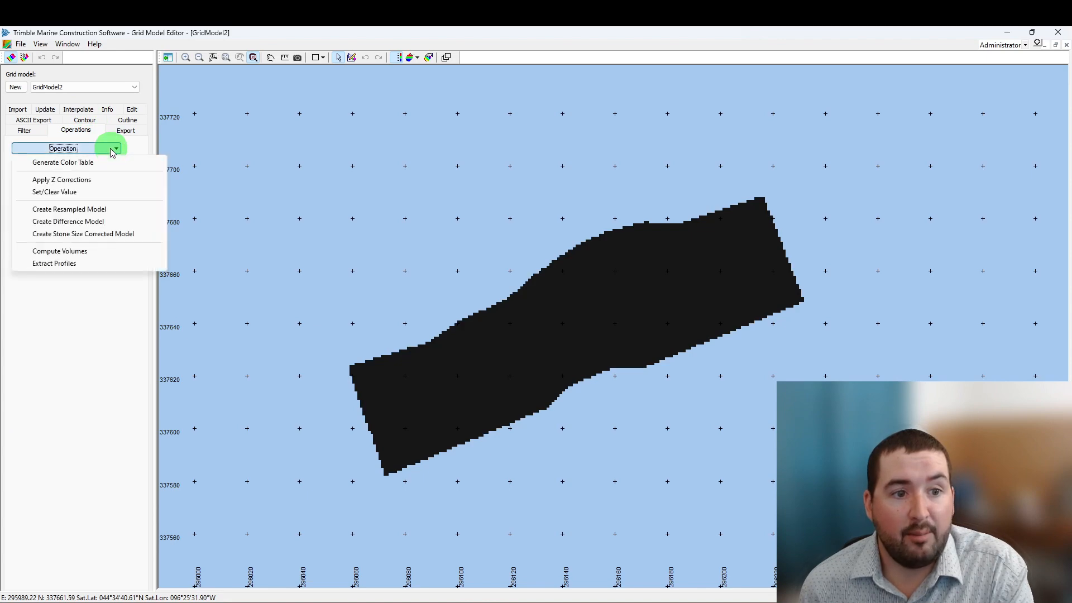
pyautogui.click(86, 162)
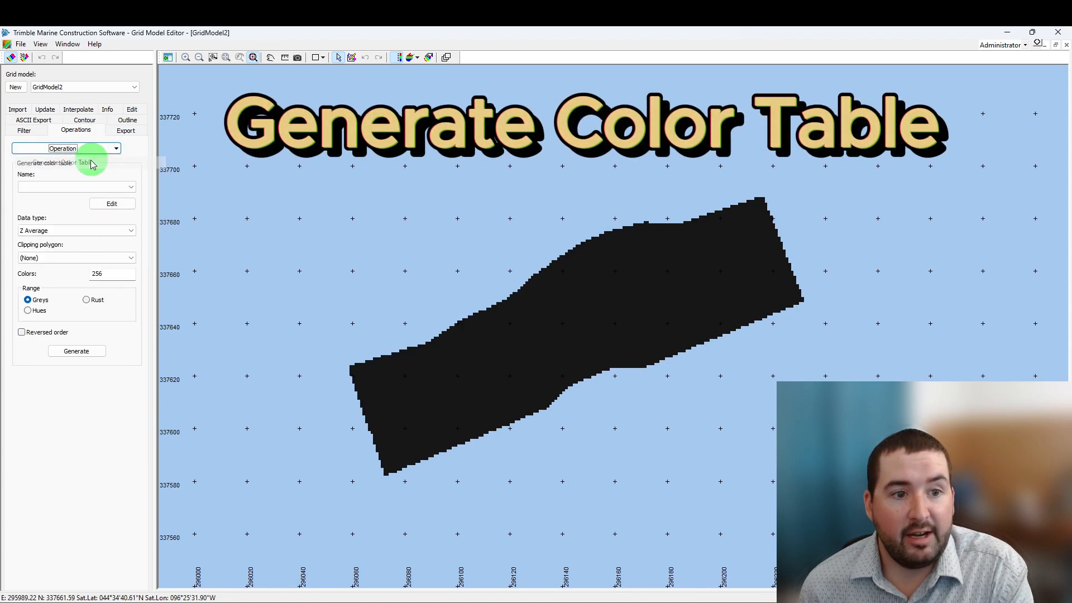
pyautogui.click(105, 187)
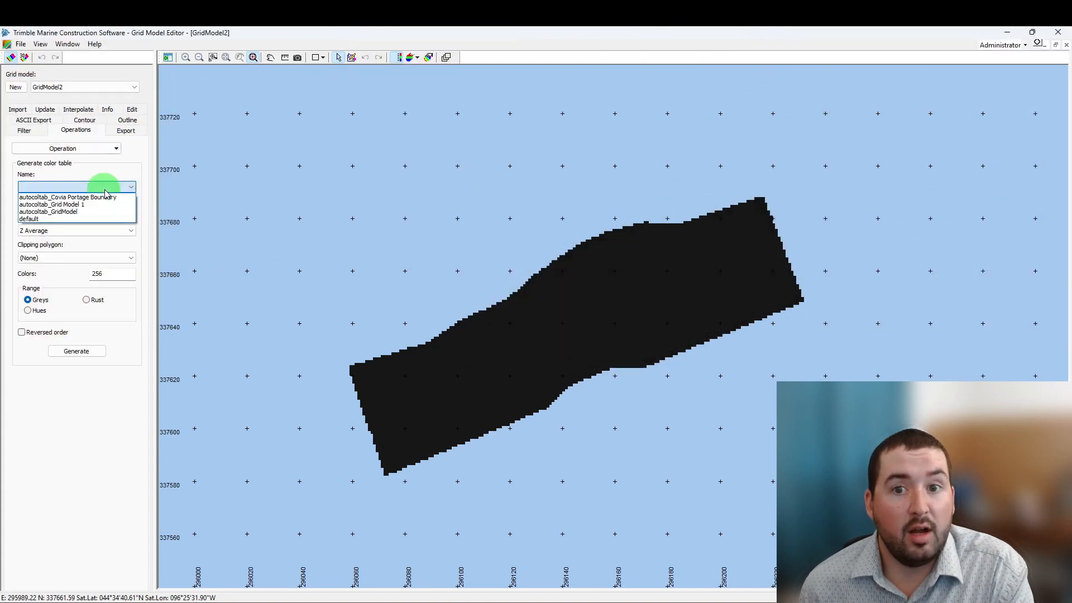
pyautogui.click(79, 204)
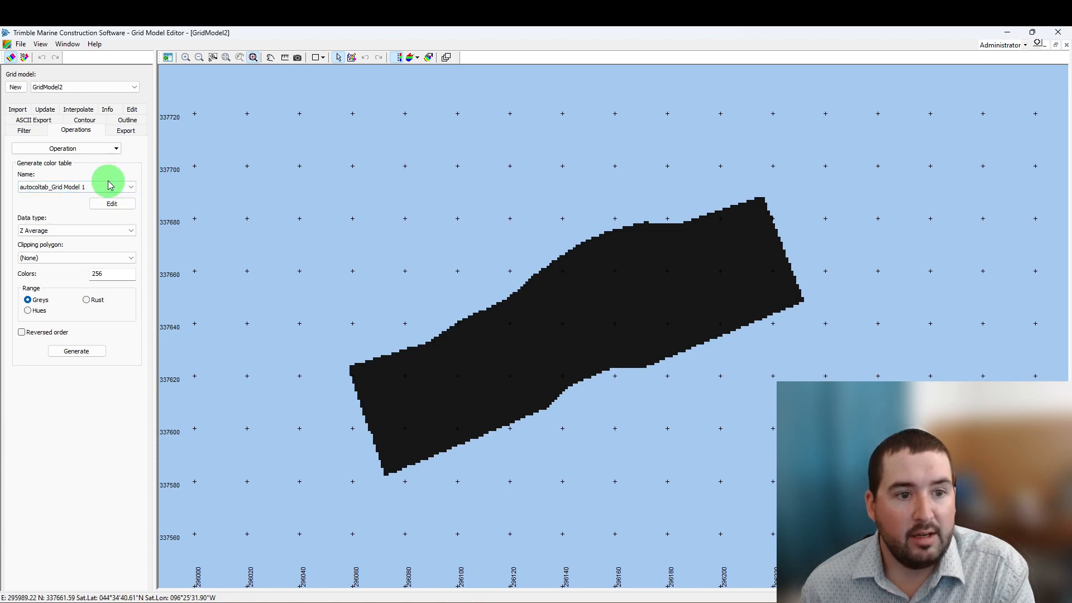
pyautogui.click(109, 185)
pyautogui.click(81, 207)
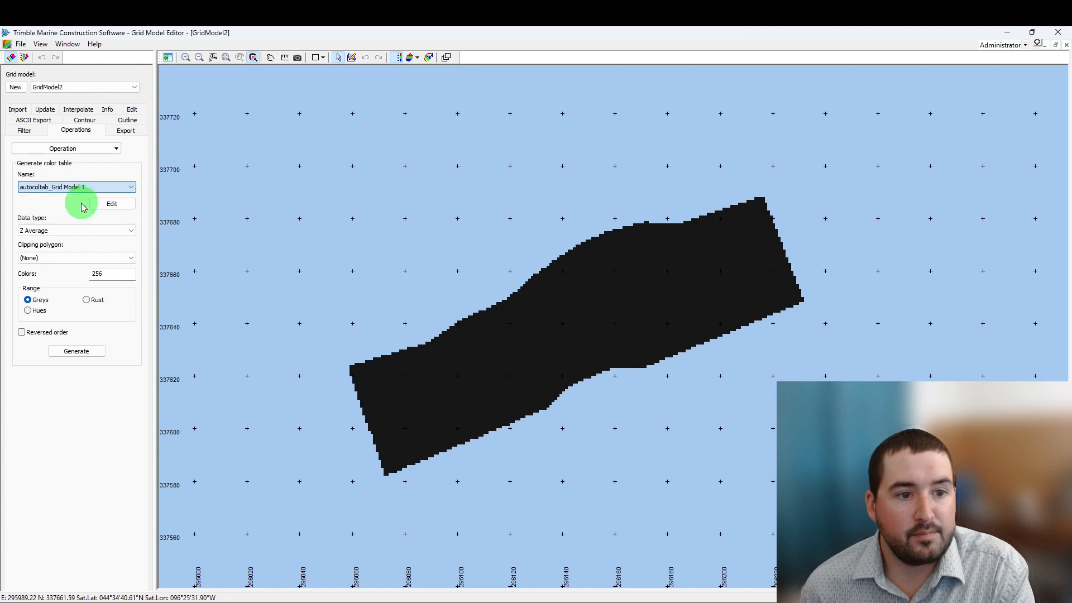
# Step: Generate the color table from Z Average with 256 colors in the Hues range
pyautogui.click(84, 233)
pyautogui.click(83, 232)
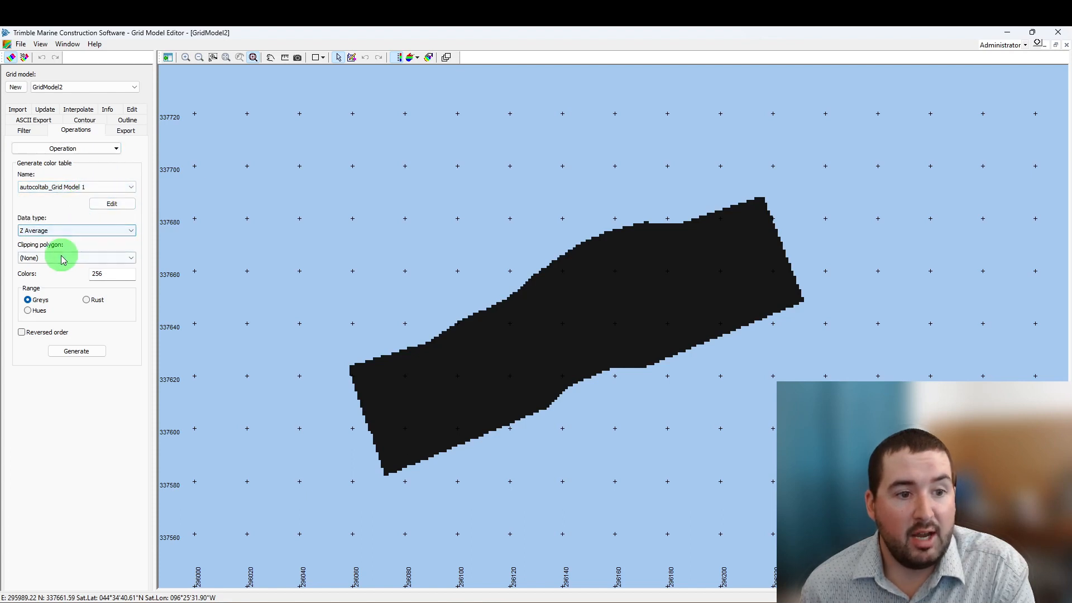
pyautogui.click(28, 311)
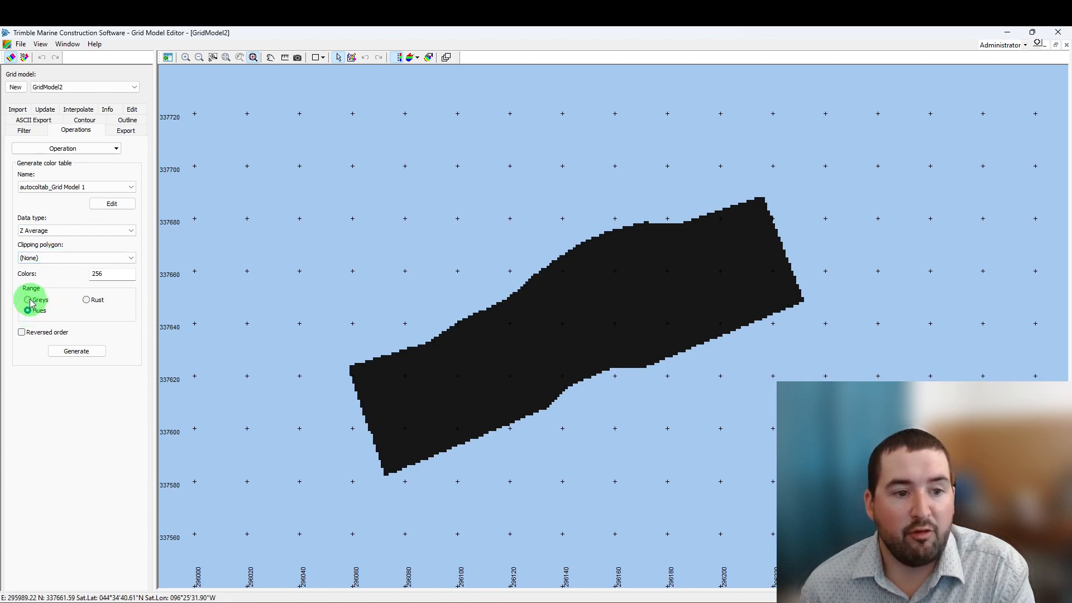
pyautogui.click(27, 301)
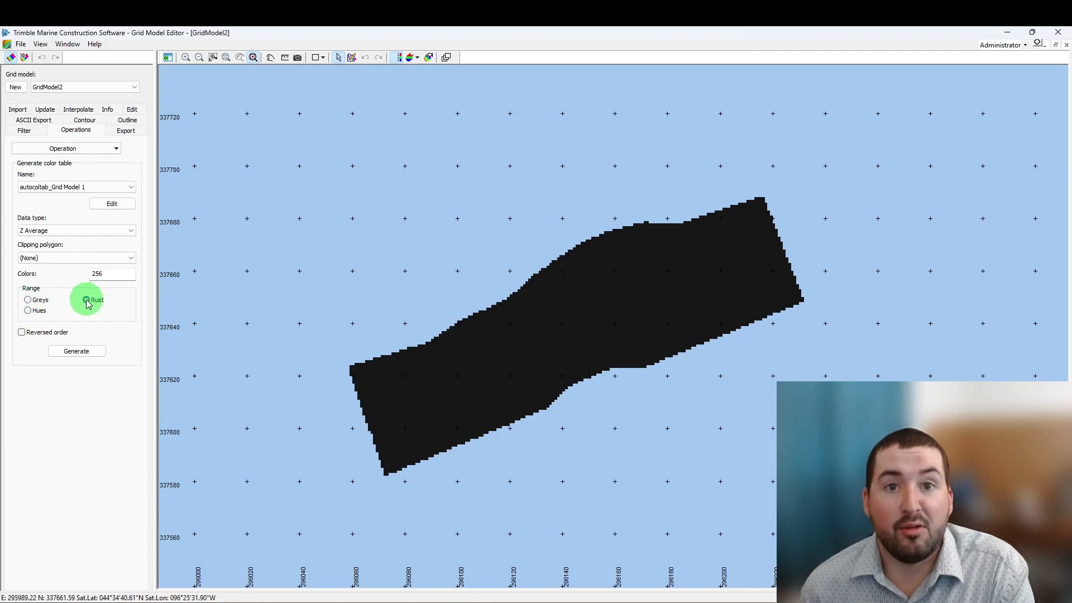
pyautogui.click(28, 311)
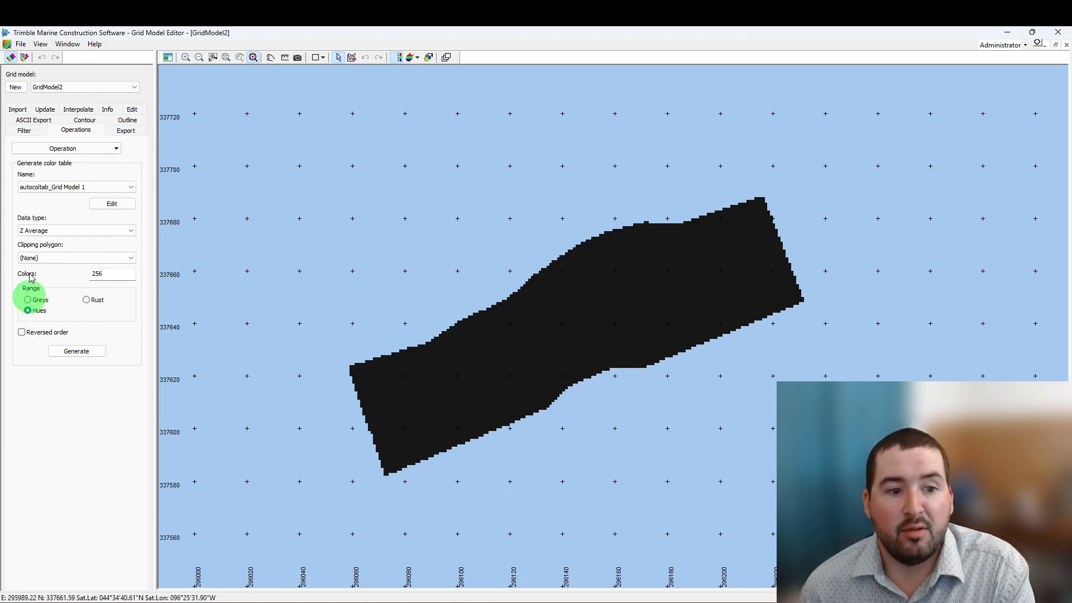
pyautogui.click(87, 351)
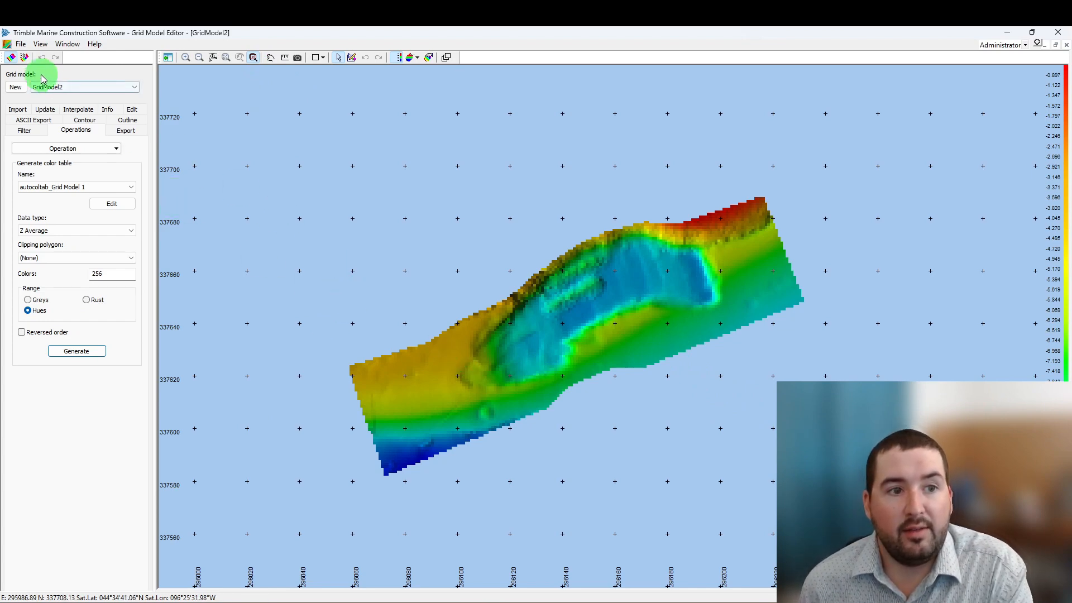
# Step: Examine the colored grid model in the 3D view from another angle and return to the 2D view
pyautogui.click(24, 57)
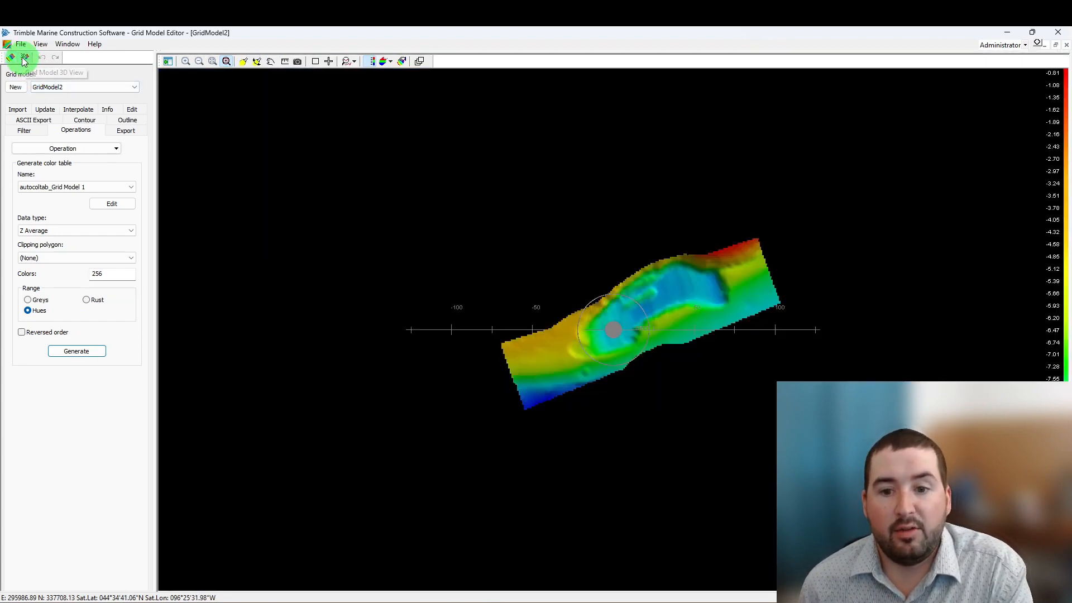
pyautogui.moveTo(550, 351); pyautogui.dragTo(848, 340)
pyautogui.click(10, 57)
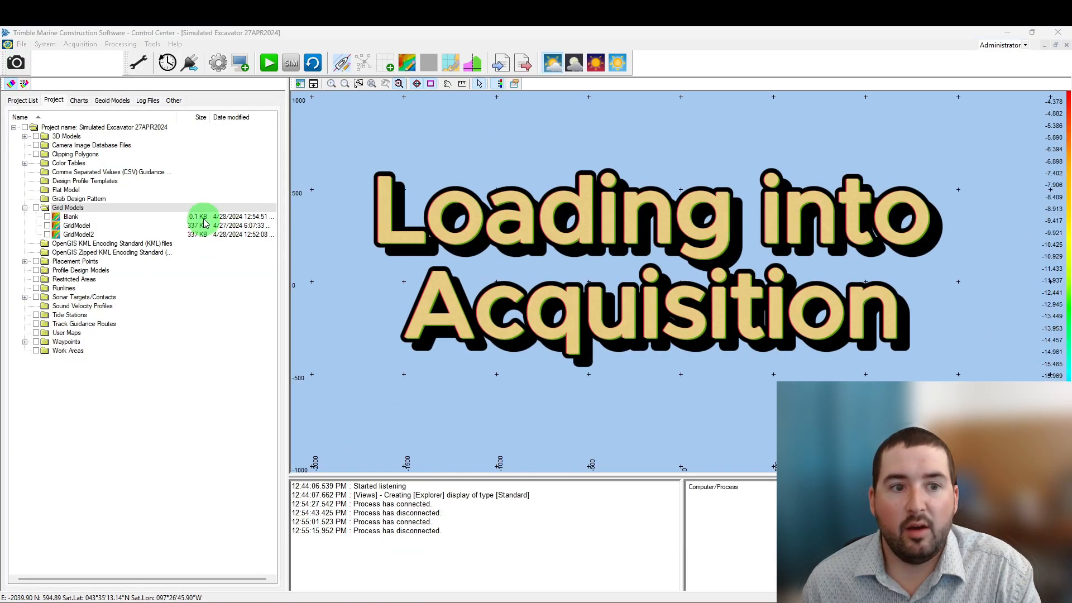
# Step: Start Acquisition and load GridModel2 as the survey model in the dredge surface control bar
pyautogui.click(268, 63)
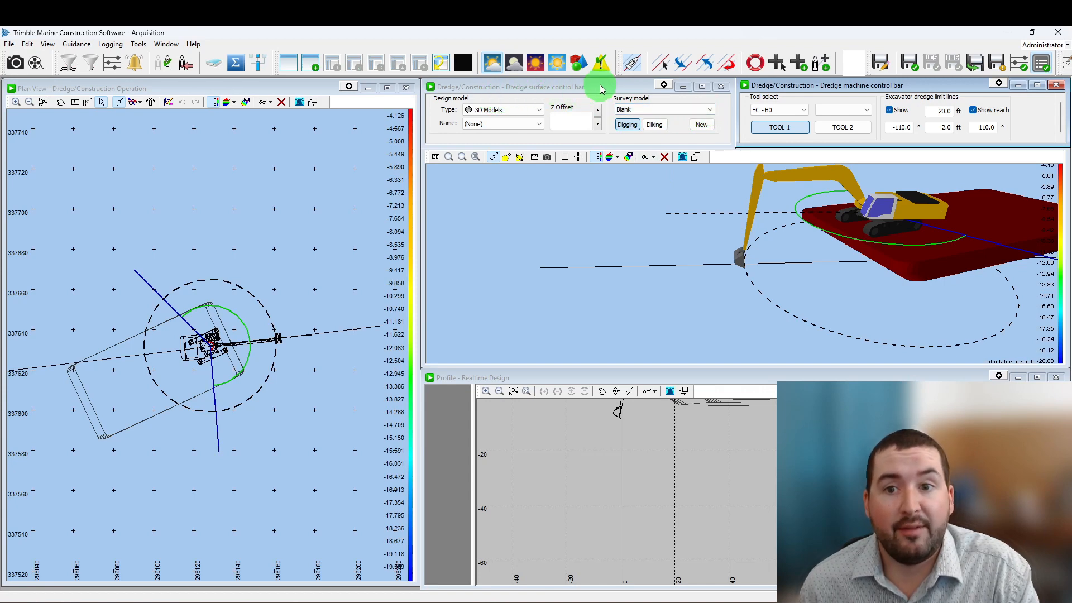
pyautogui.click(670, 110)
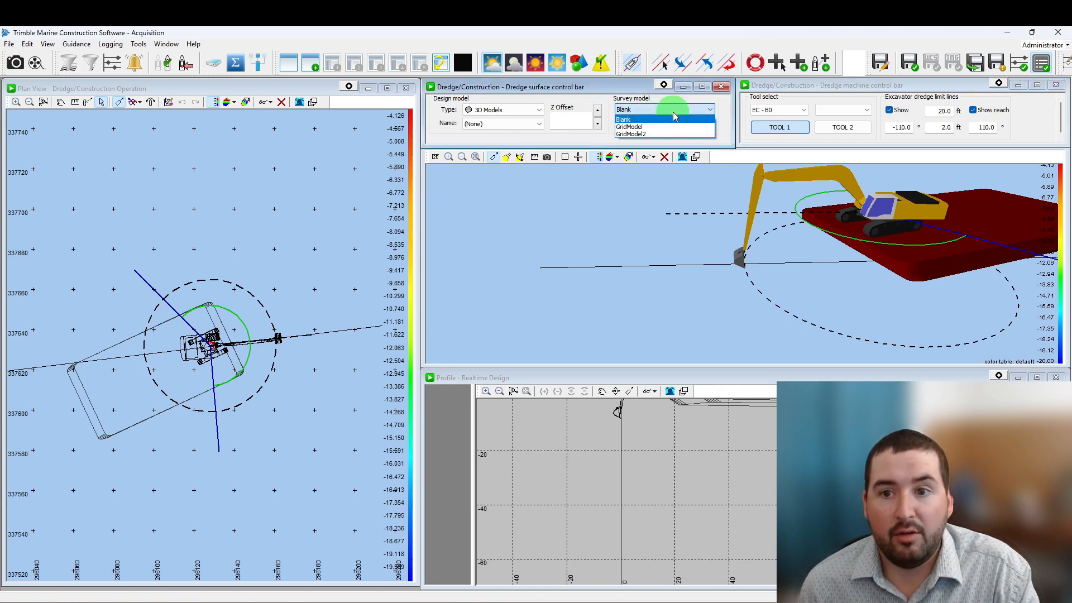
pyautogui.click(647, 135)
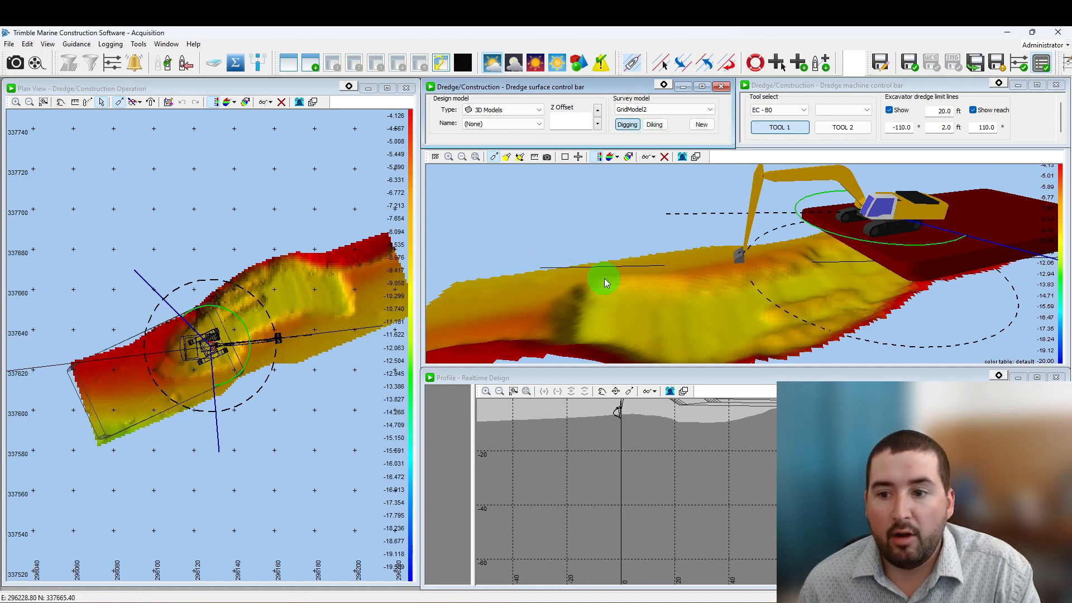
pyautogui.moveTo(604, 278); pyautogui.dragTo(733, 312)
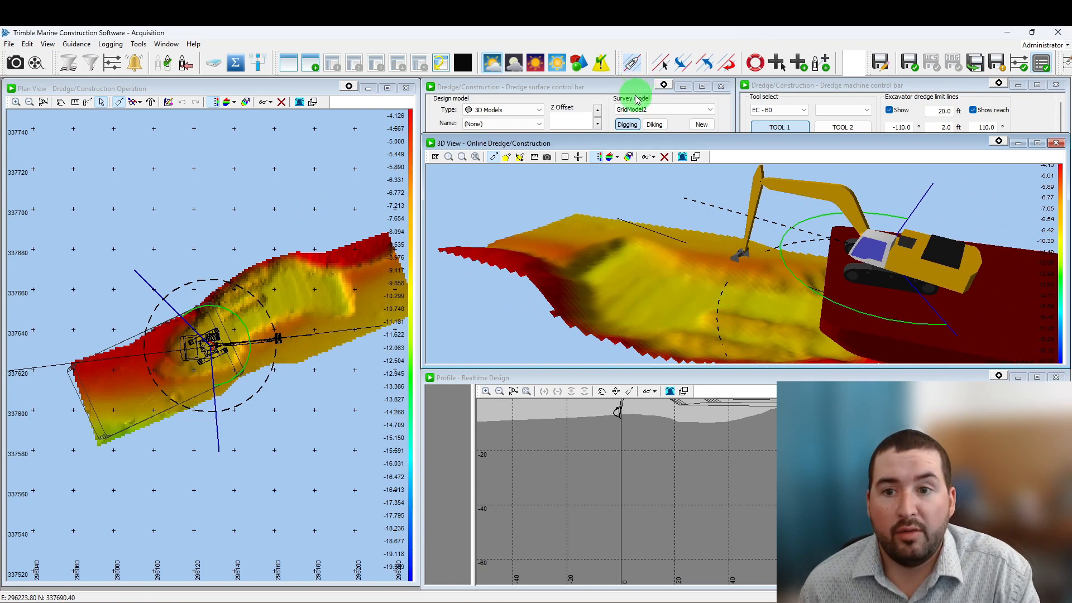
# Step: Switch the survey model back to Blank and close the dredge surface control bar
pyautogui.click(707, 110)
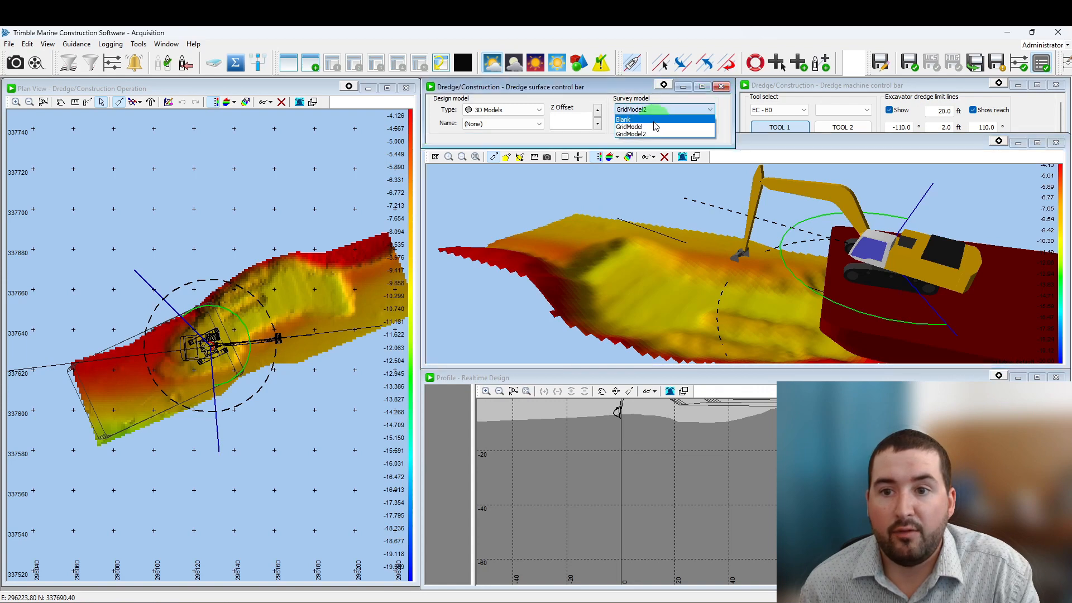
pyautogui.click(653, 119)
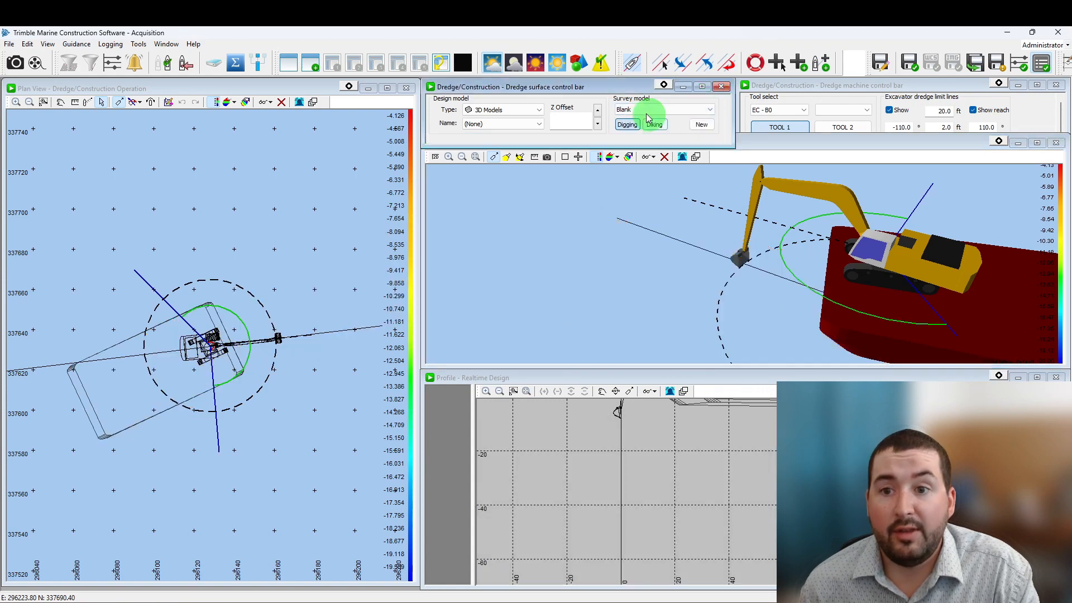
pyautogui.click(721, 86)
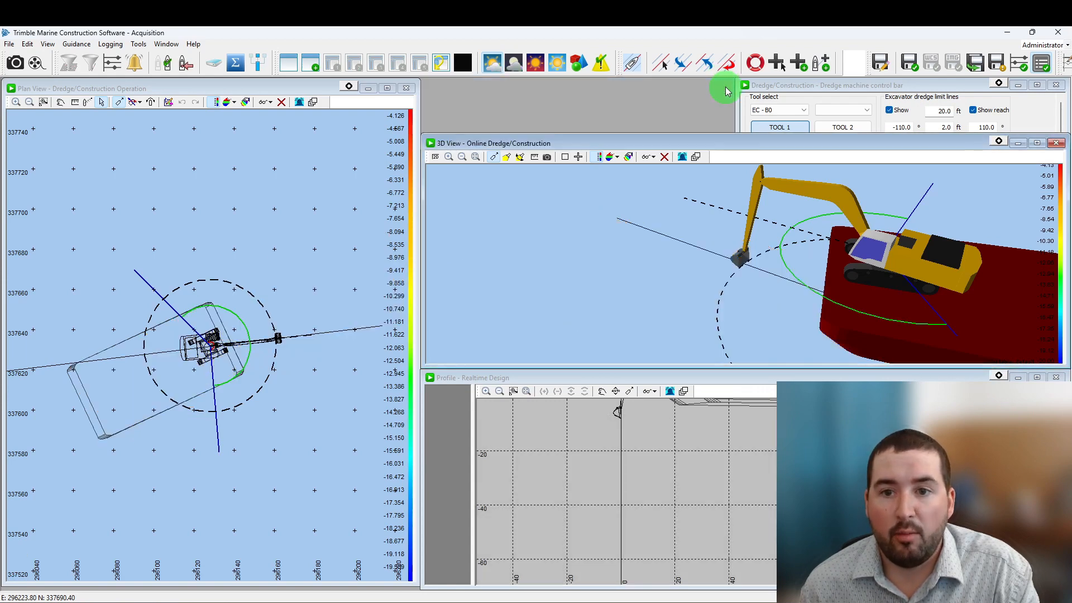
pyautogui.click(122, 47)
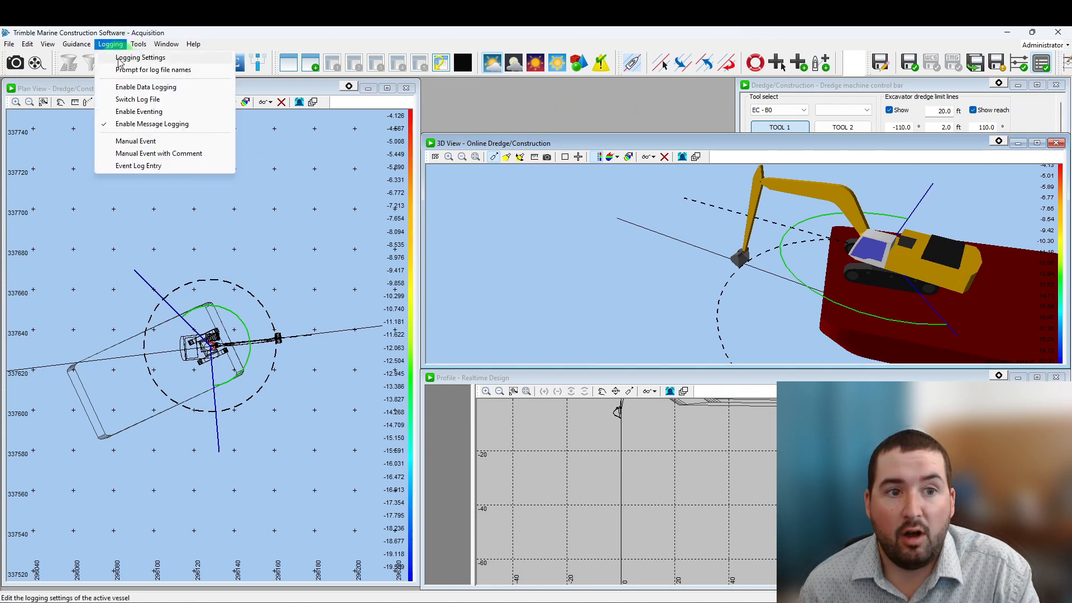
pyautogui.click(119, 59)
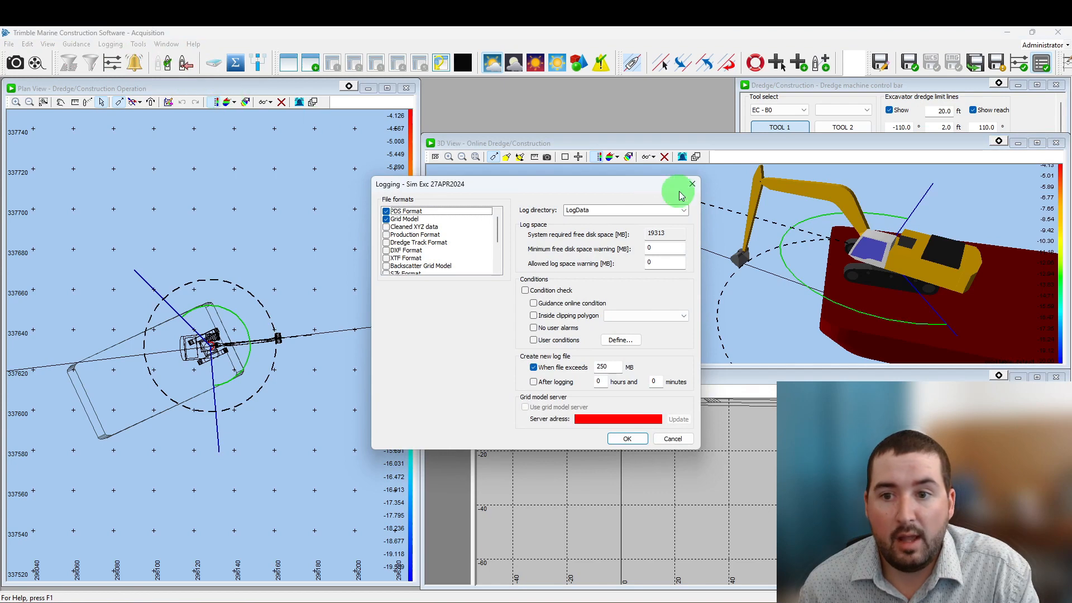
pyautogui.click(699, 189)
# Step: Turn data logging on and back off in Acquisition
pyautogui.click(111, 44)
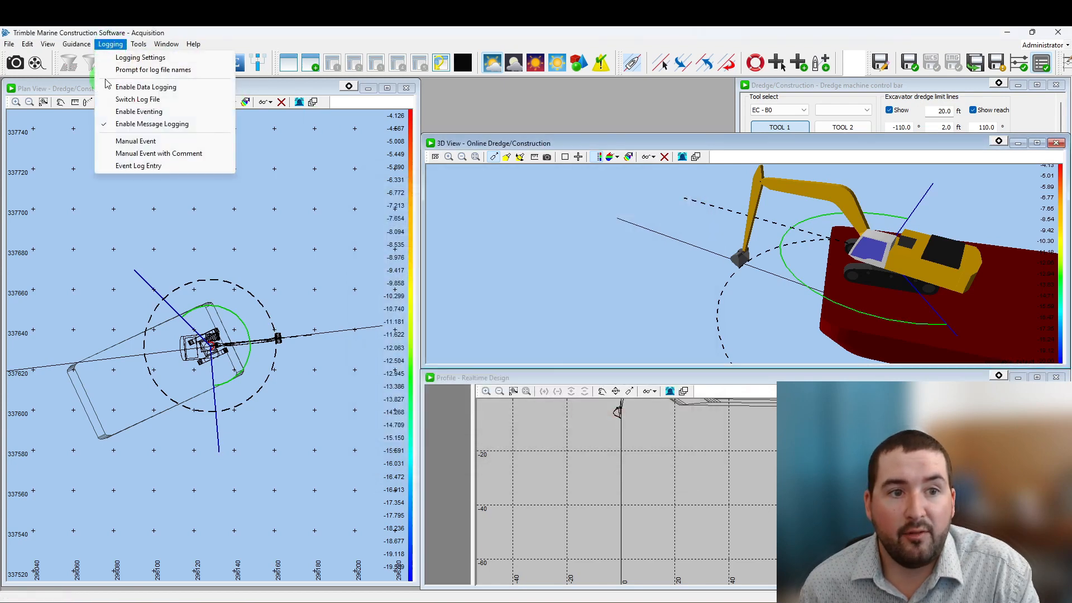
pyautogui.click(140, 87)
pyautogui.click(758, 341)
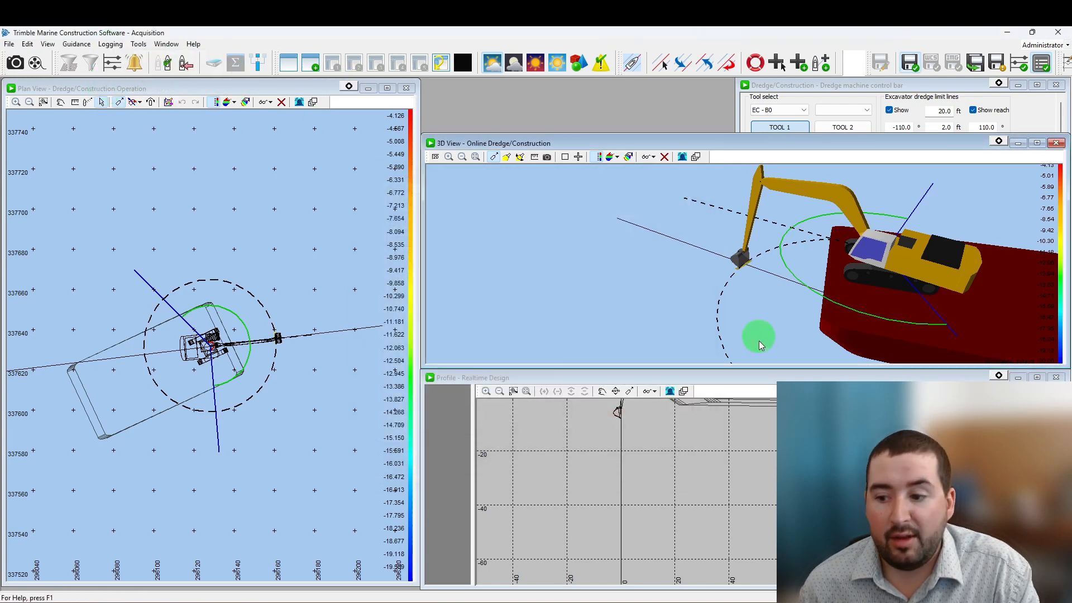
pyautogui.click(110, 44)
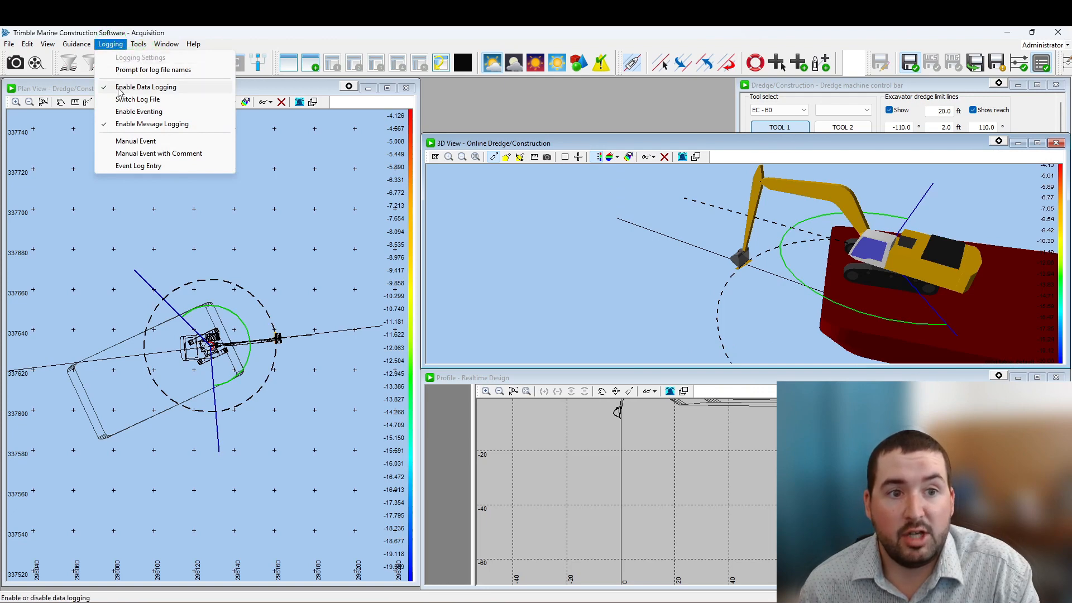
pyautogui.click(119, 89)
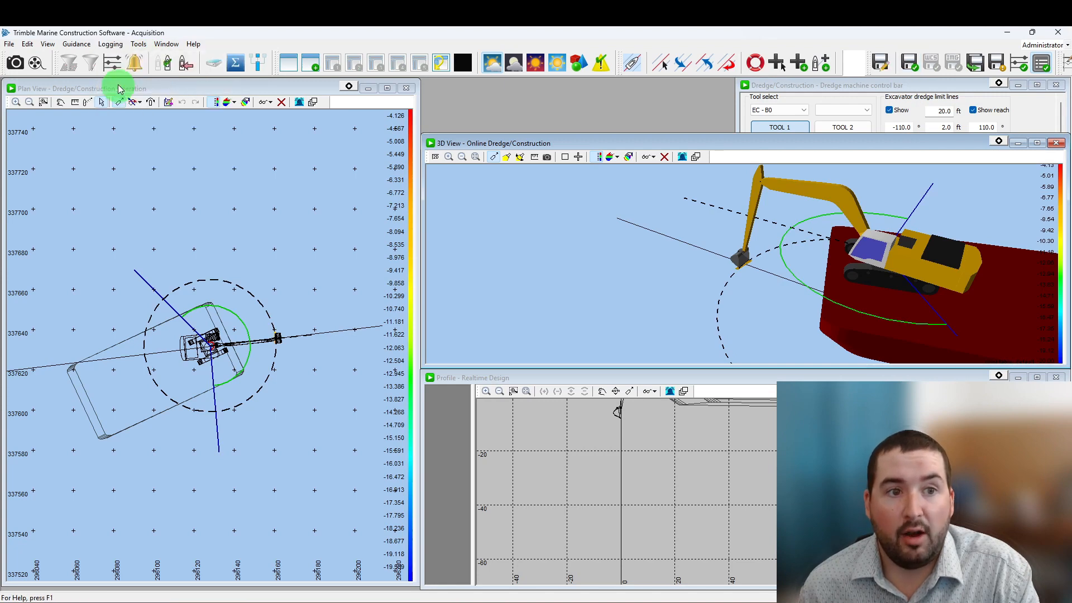
# Step: Set GridModel2 as the Grid Model format's model in the logging settings, using the Dredge Positioning System data
pyautogui.click(111, 44)
pyautogui.click(123, 58)
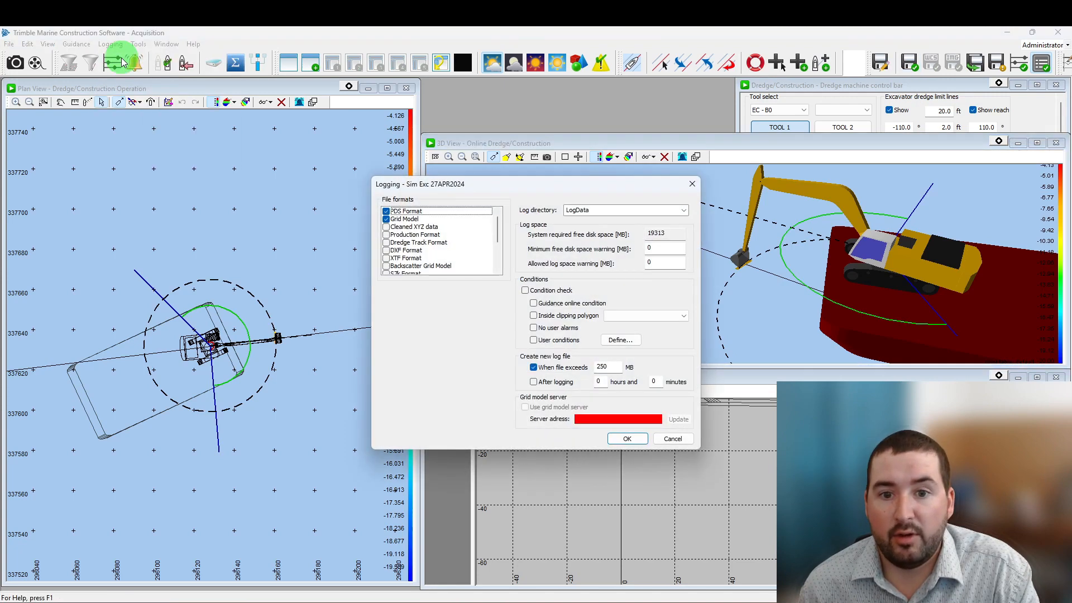
pyautogui.click(407, 220)
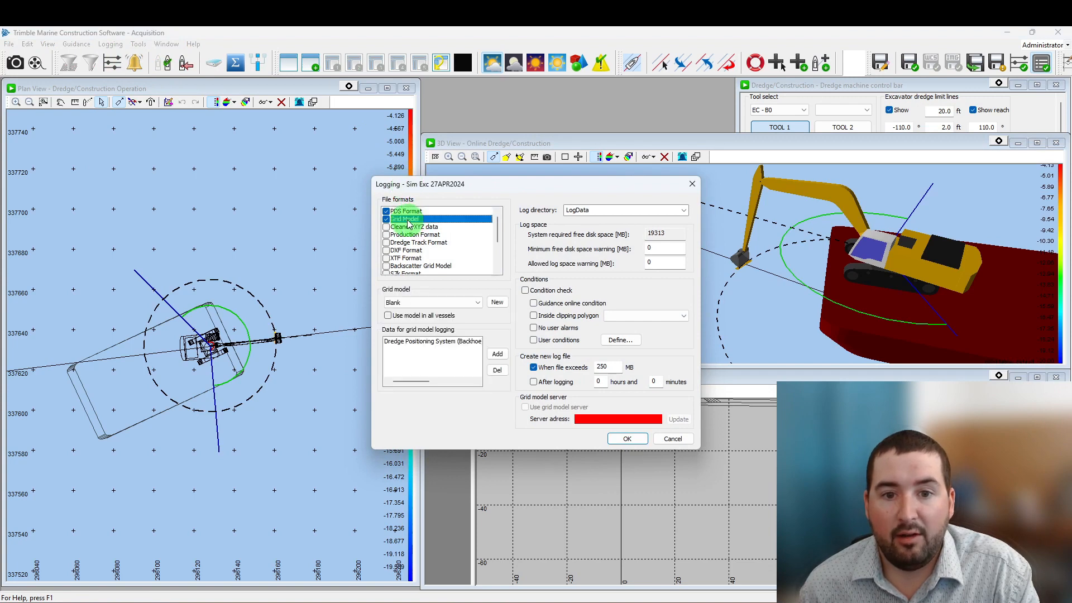
pyautogui.click(431, 306)
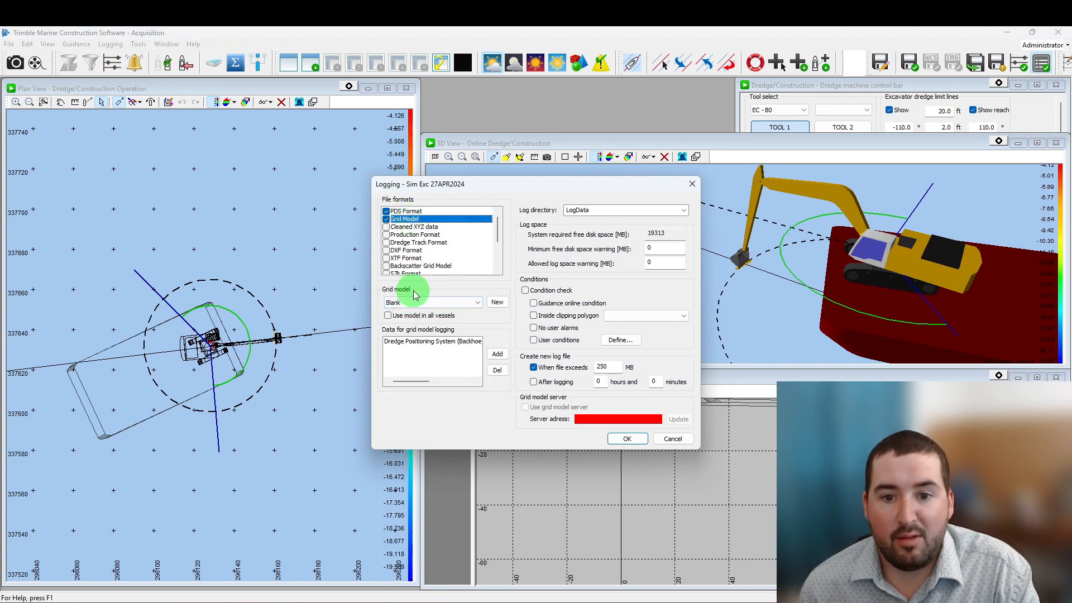
pyautogui.click(477, 303)
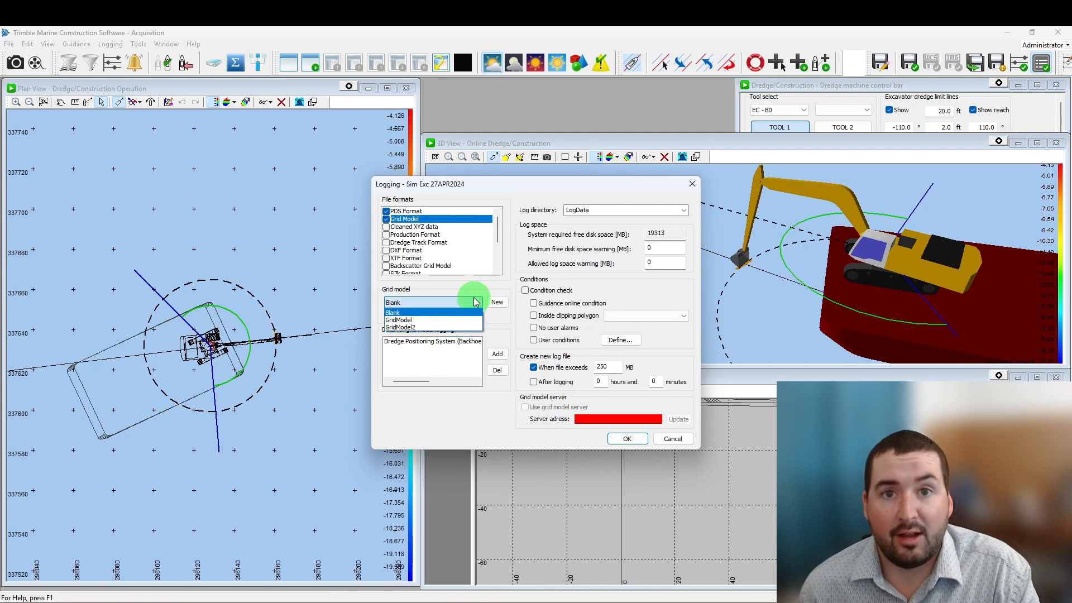
pyautogui.click(427, 328)
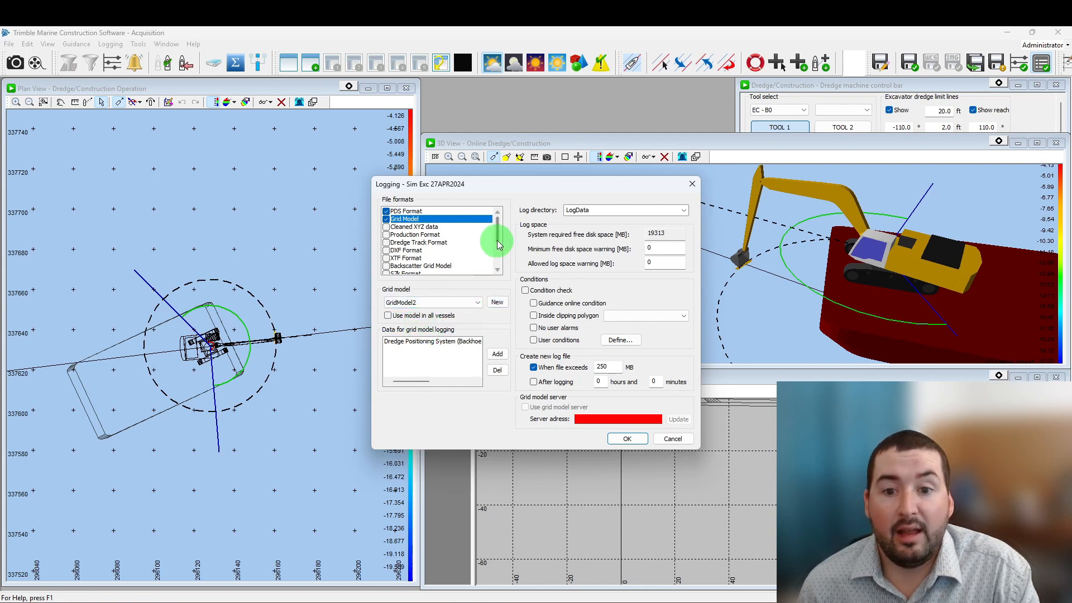
pyautogui.click(398, 341)
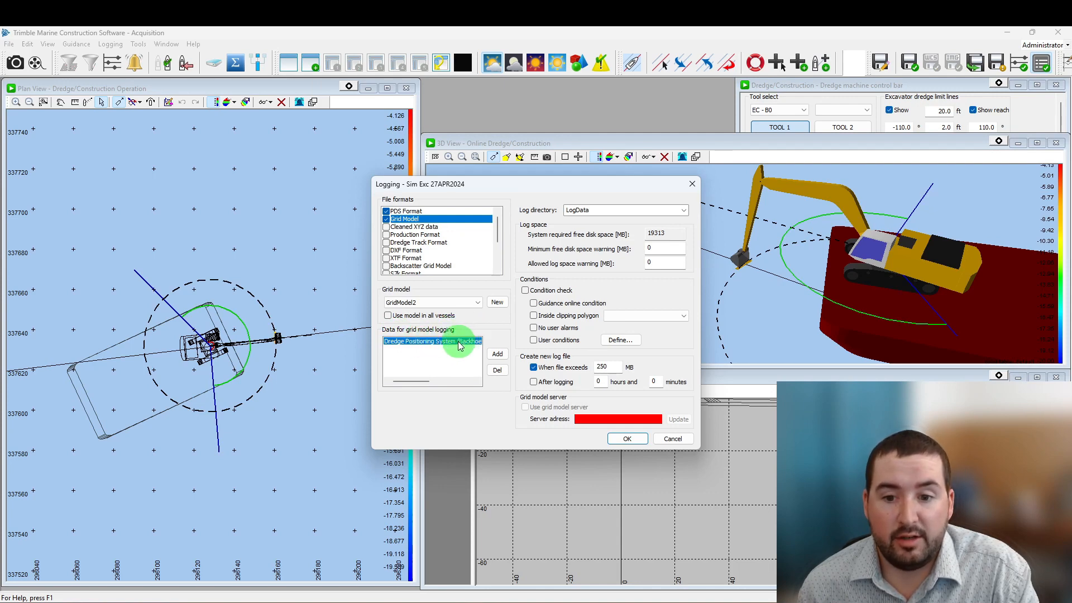
pyautogui.click(628, 437)
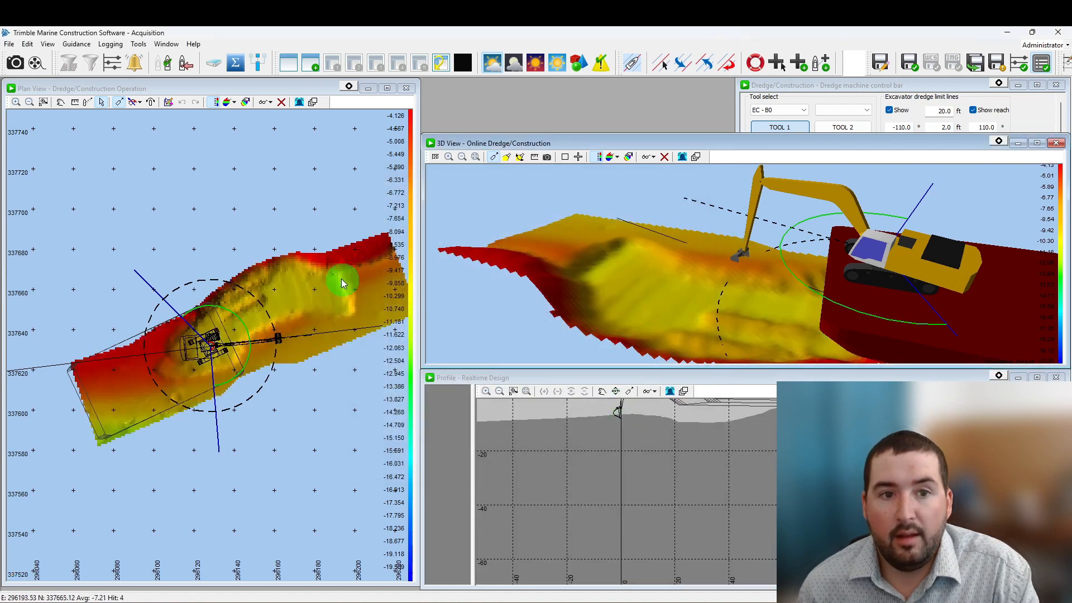
# Step: Enable data logging in Acquisition with the GridModel2 surface loaded
pyautogui.moveTo(699, 312); pyautogui.dragTo(713, 314)
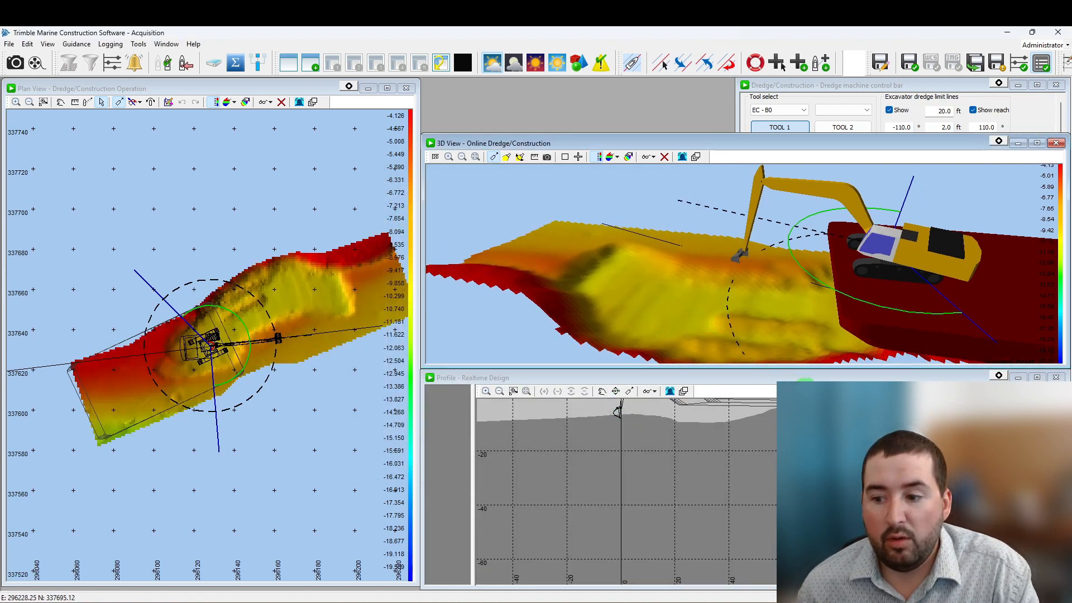
pyautogui.click(110, 44)
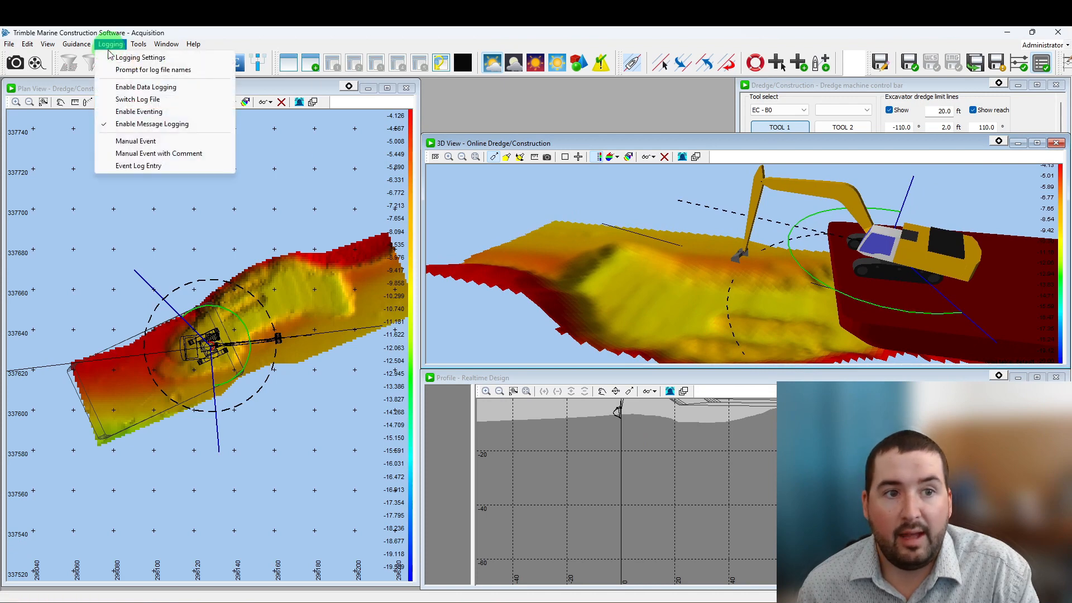
pyautogui.click(107, 90)
# Step: Switch to the Simulator and move the excavator's stick to about -127.1 to dig into the surface, and view the cut in 3D
pyautogui.hotkey('alt', 'Tab')
pyautogui.moveTo(392, 299); pyautogui.dragTo(283, 300)
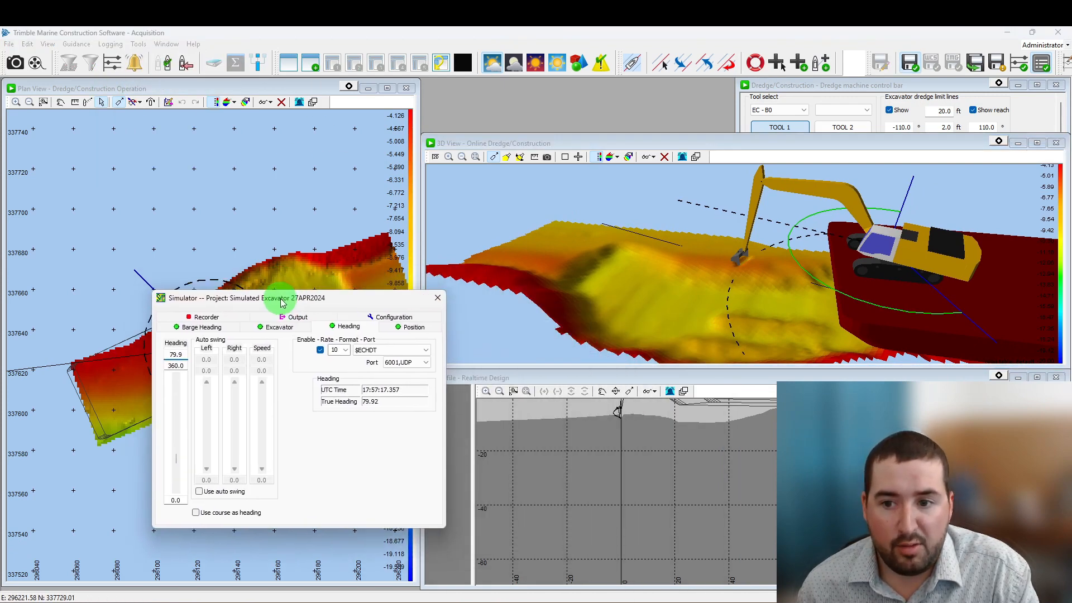
pyautogui.click(281, 328)
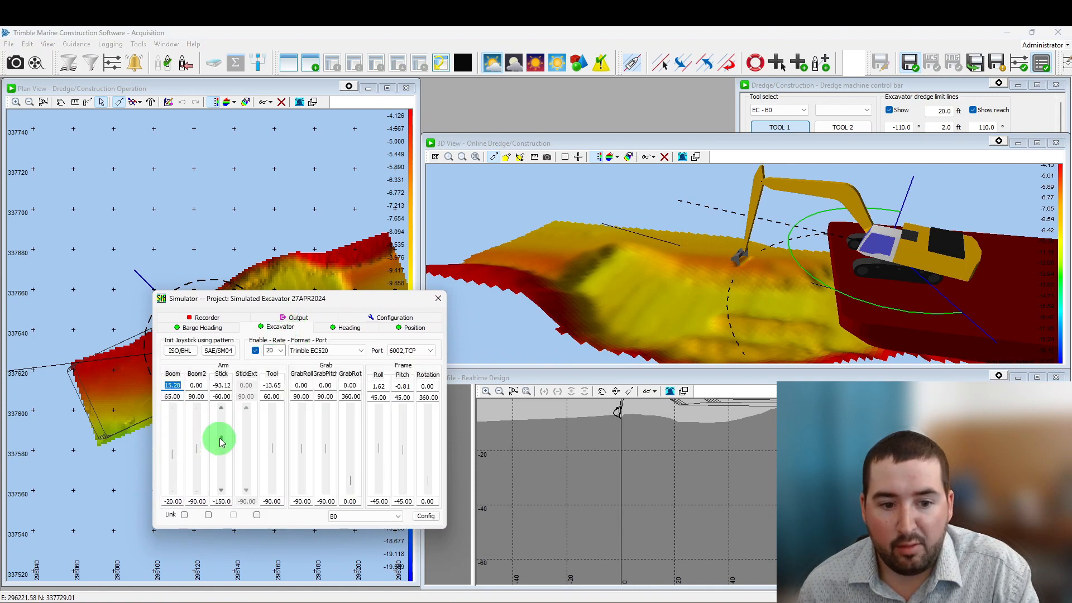
pyautogui.moveTo(222, 441); pyautogui.dragTo(211, 466)
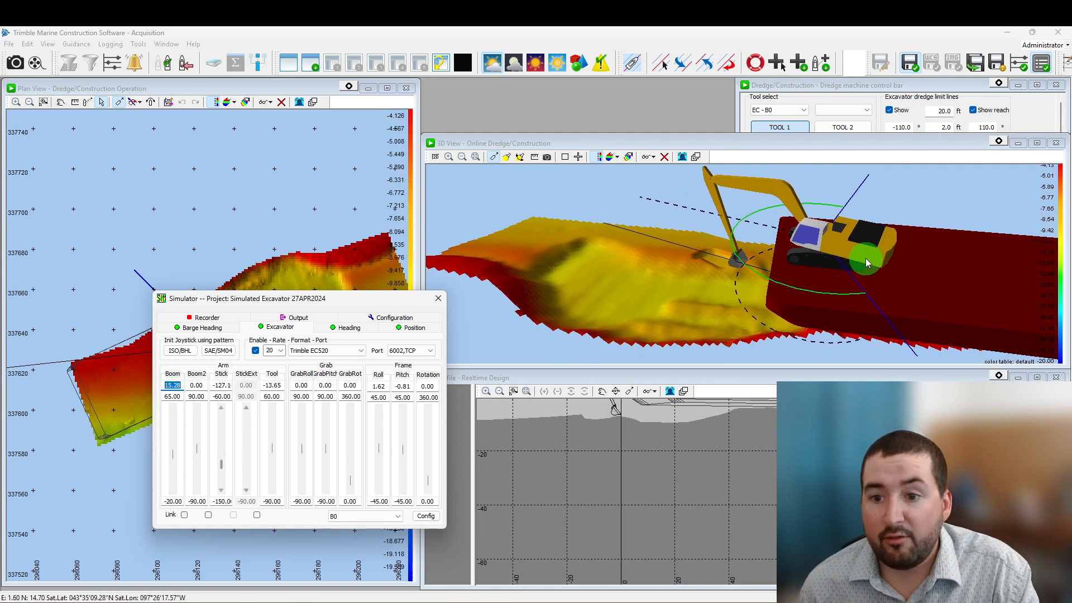
pyautogui.moveTo(737, 268); pyautogui.dragTo(714, 310)
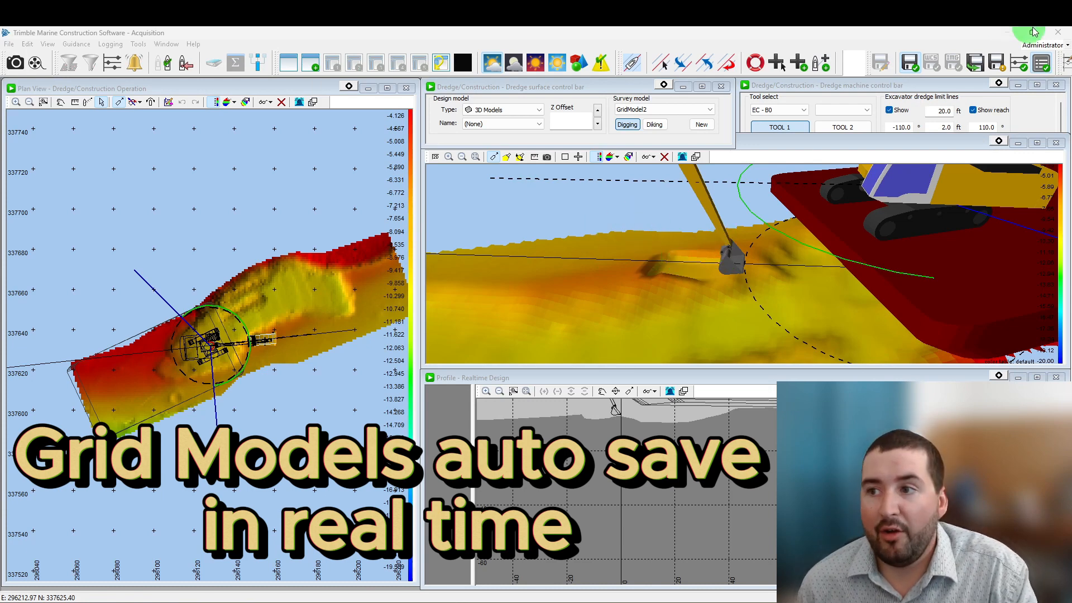
# Step: Close Acquisition and the Simulator, and open GridModel2 in the Grid Model Editor
pyautogui.click(1058, 33)
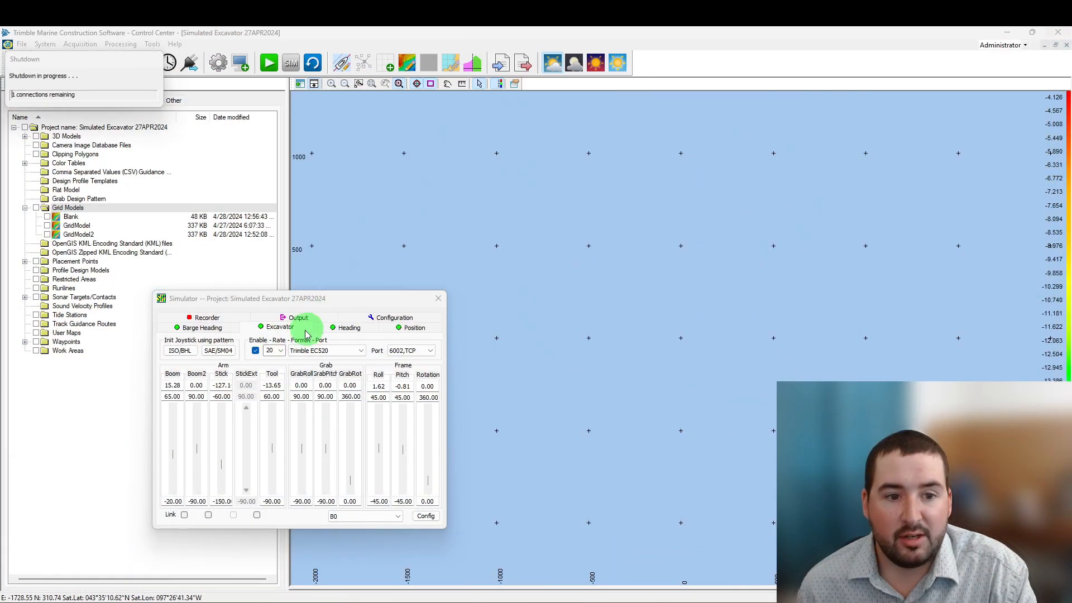
pyautogui.click(438, 301)
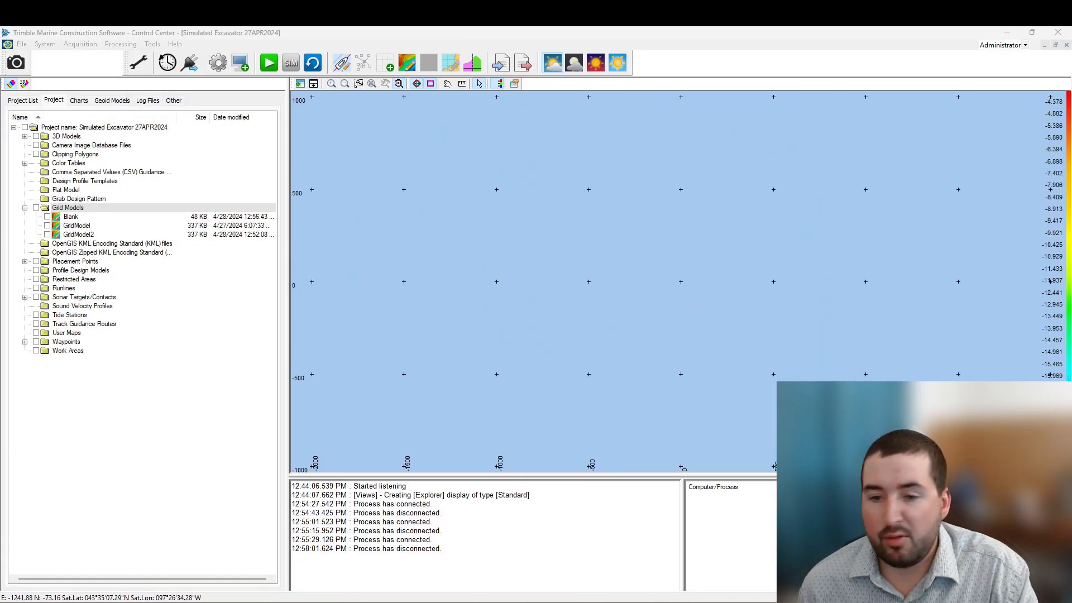
pyautogui.click(83, 236)
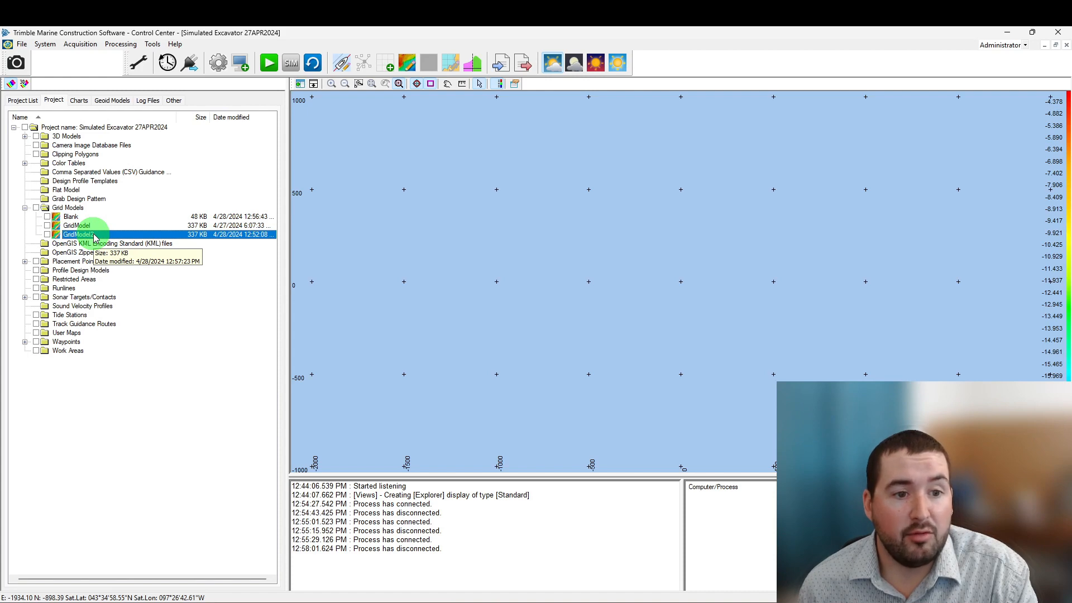
pyautogui.doubleClick(95, 237)
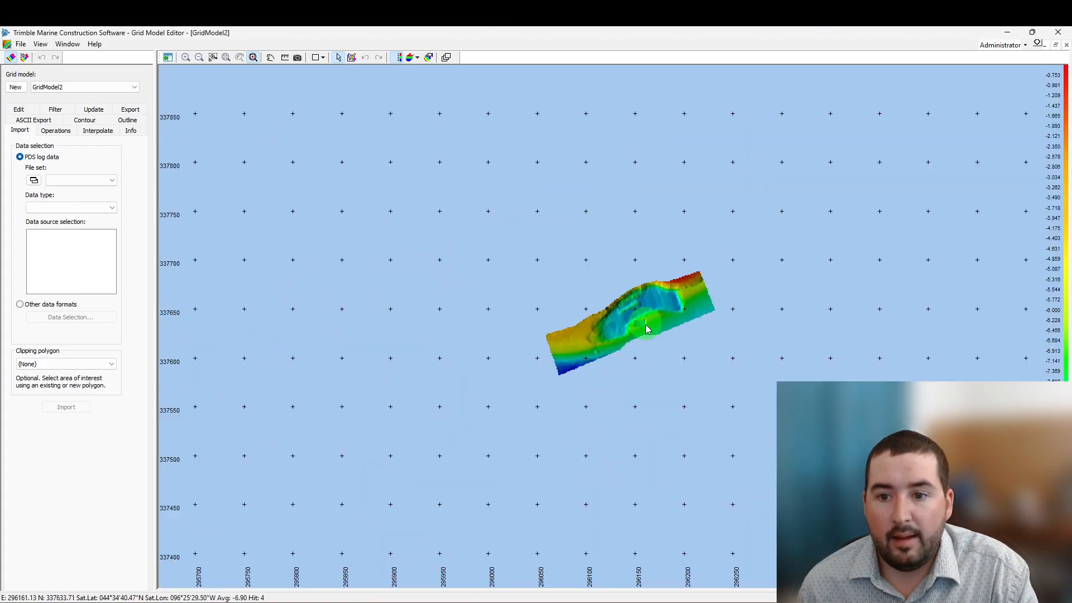
# Step: Examine the excavated area of GridModel2 up close and in the 3D view, and close the Grid Model Editor
pyautogui.scroll(8, 645, 324)
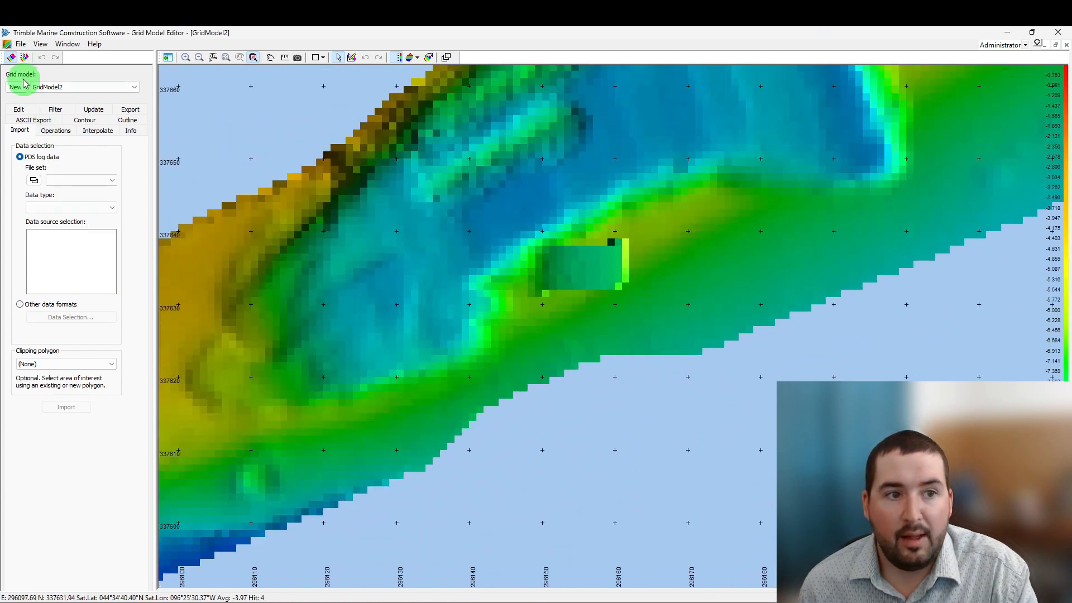
pyautogui.click(24, 57)
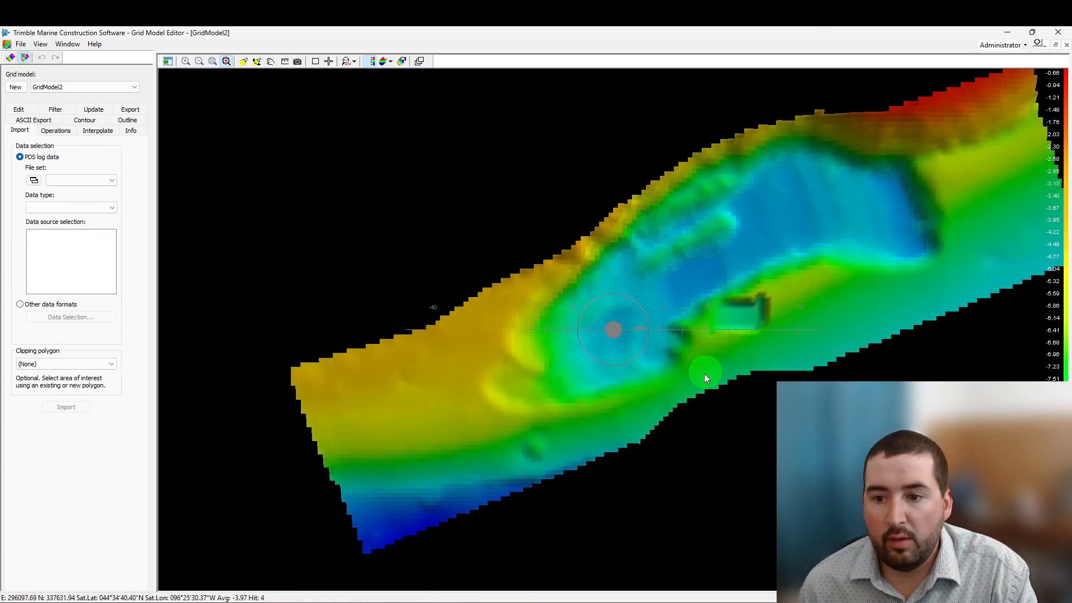
pyautogui.moveTo(705, 374); pyautogui.dragTo(585, 317)
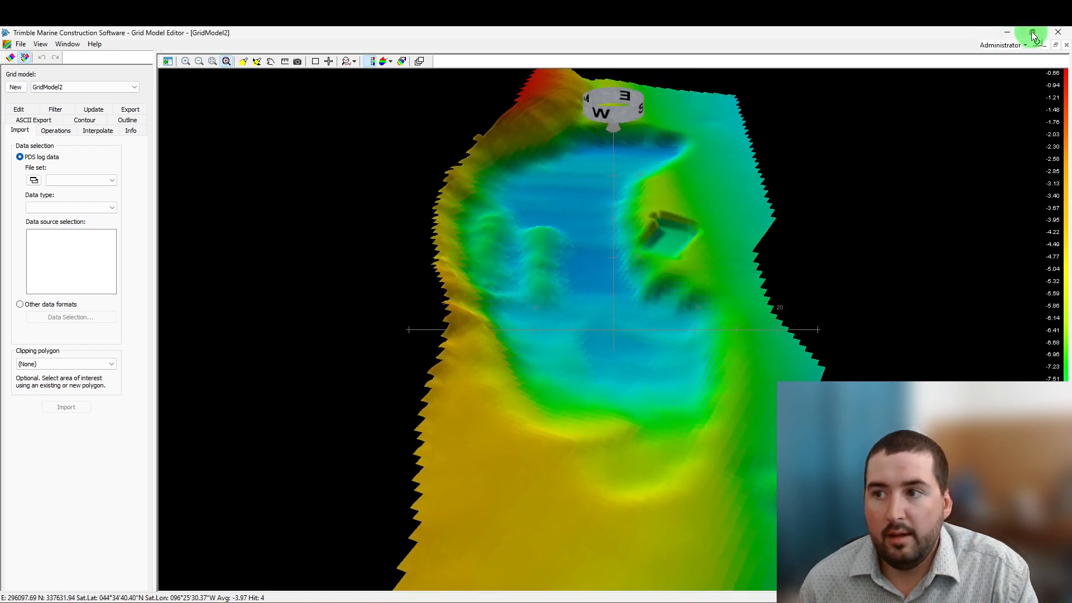
pyautogui.click(1057, 32)
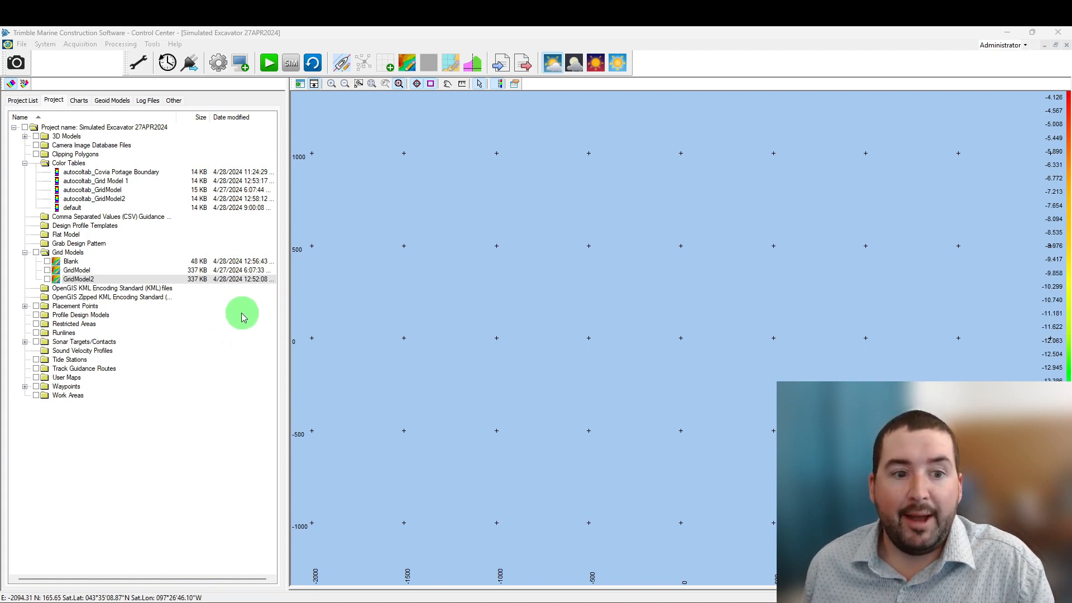
pyautogui.click(90, 282)
pyautogui.click(539, 286)
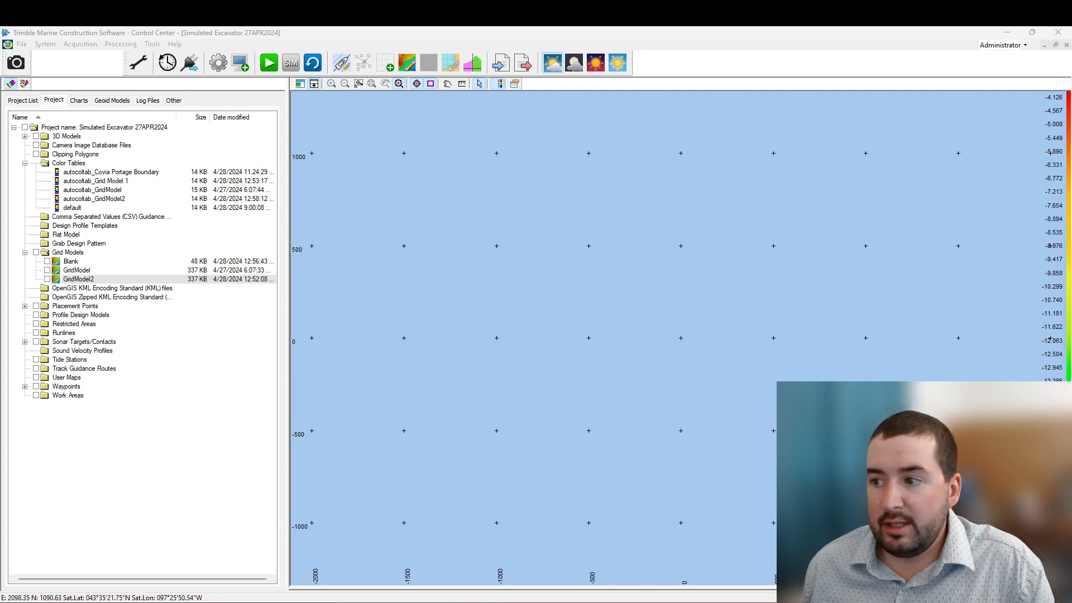
# Step: Open GridModel2 in the Grid Model Editor and bring up its cell editing options
pyautogui.moveTo(1071, 234); pyautogui.dragTo(447, 26)
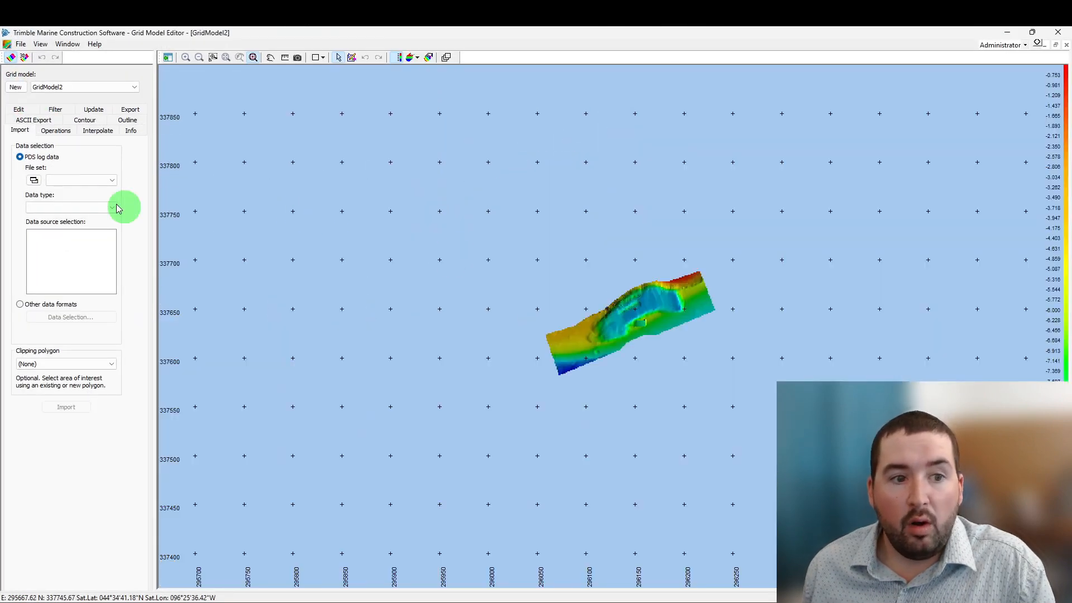
pyautogui.scroll(4, 592, 359)
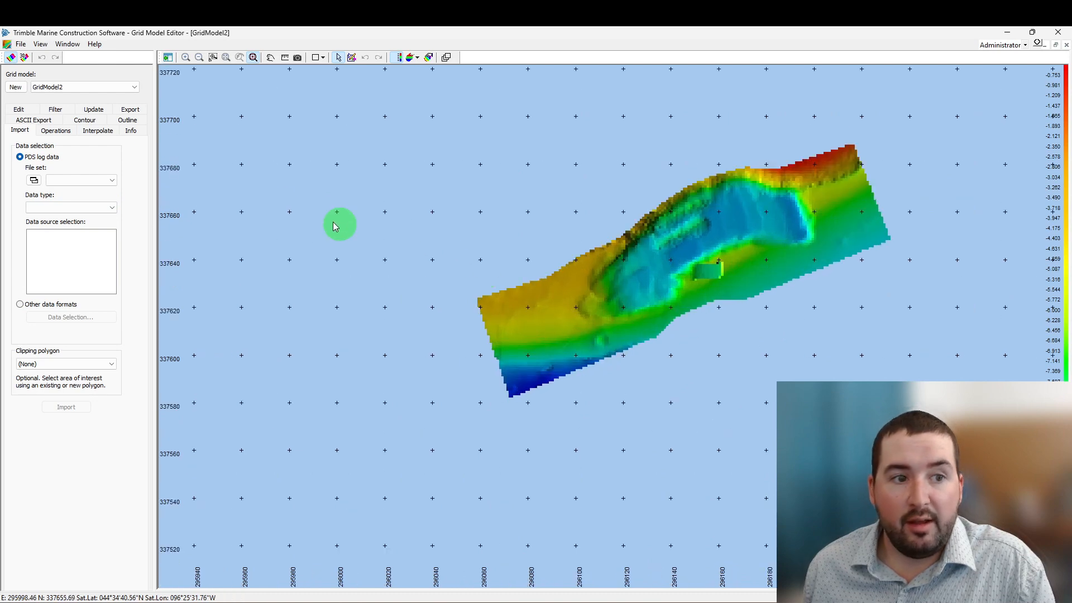
pyautogui.click(31, 111)
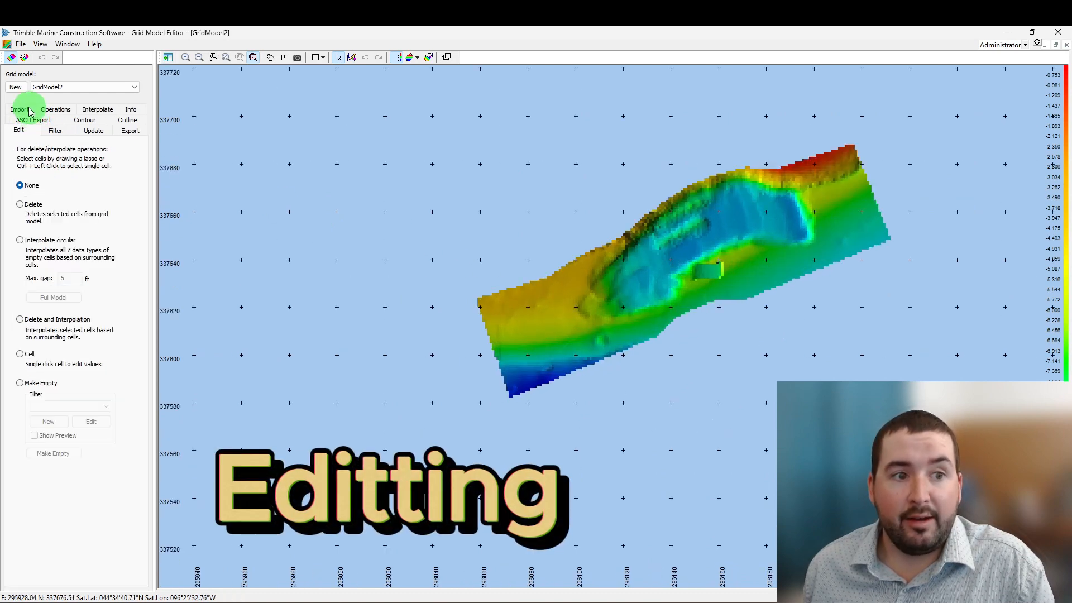
pyautogui.click(22, 130)
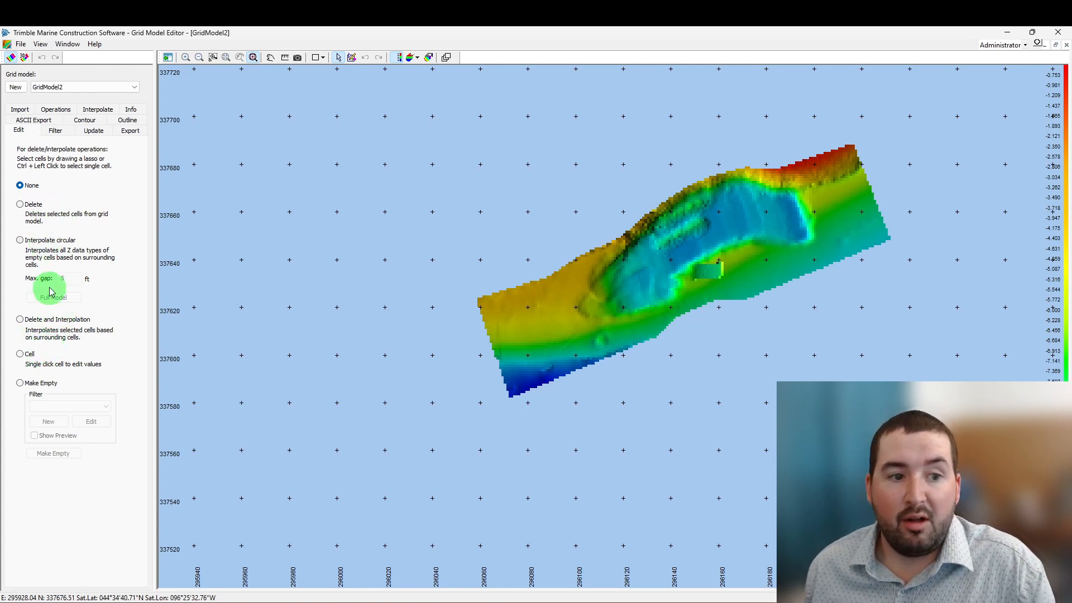
# Step: Delete the cells at the western end of GridModel2 with a lasso, and undo the deletion
pyautogui.click(20, 204)
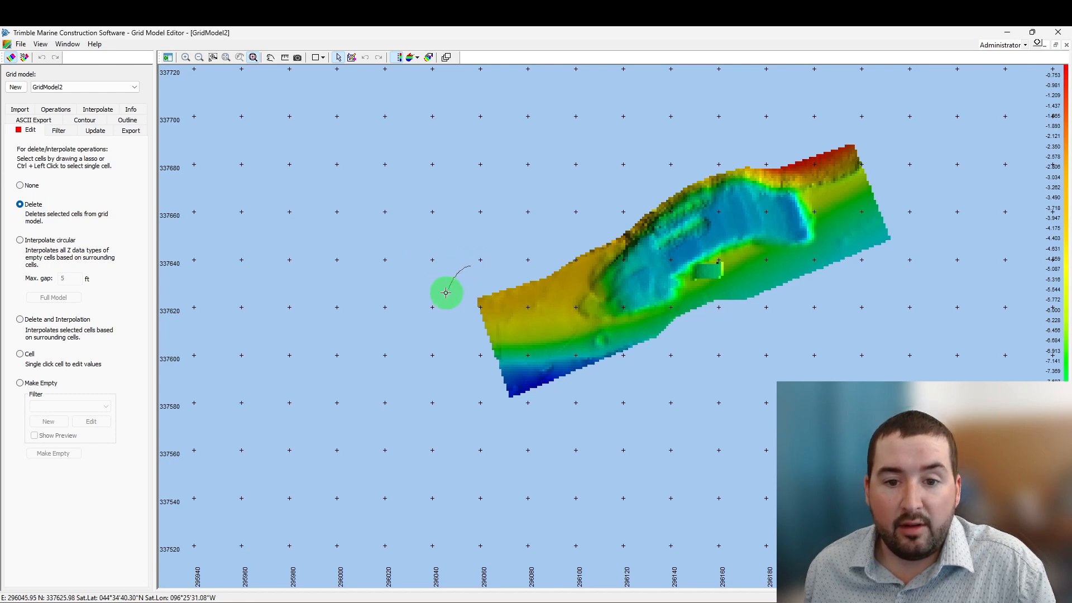
pyautogui.moveTo(477, 388)
pyautogui.mouseDown()
pyautogui.moveTo(519, 413)
pyautogui.moveTo(581, 383)
pyautogui.moveTo(545, 249)
pyautogui.moveTo(474, 248)
pyautogui.mouseUp()
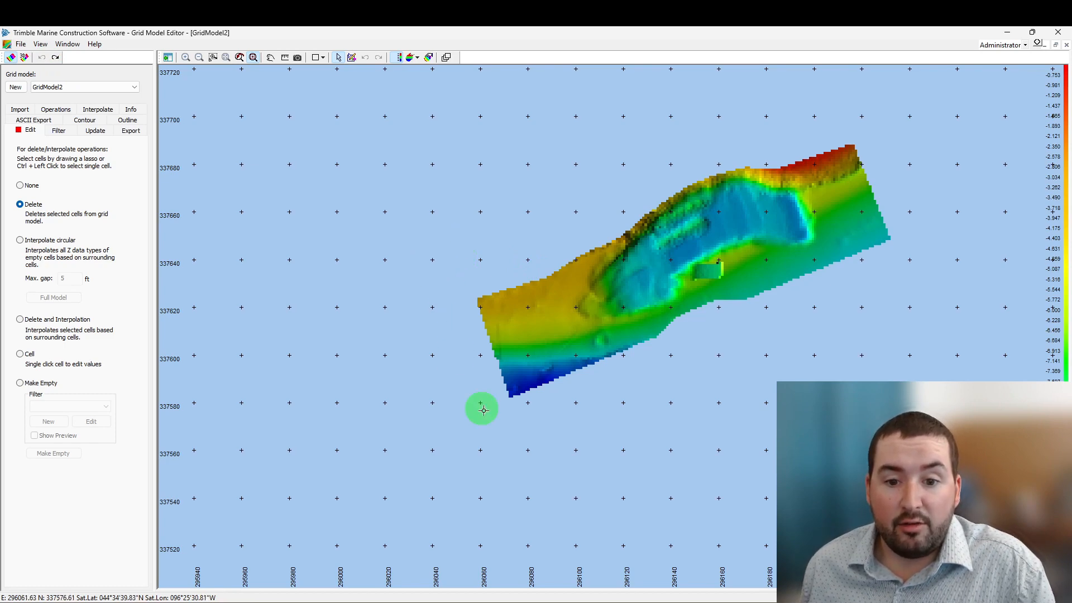
pyautogui.moveTo(507, 444)
pyautogui.mouseDown()
pyautogui.moveTo(631, 389)
pyautogui.moveTo(556, 223)
pyautogui.mouseUp()
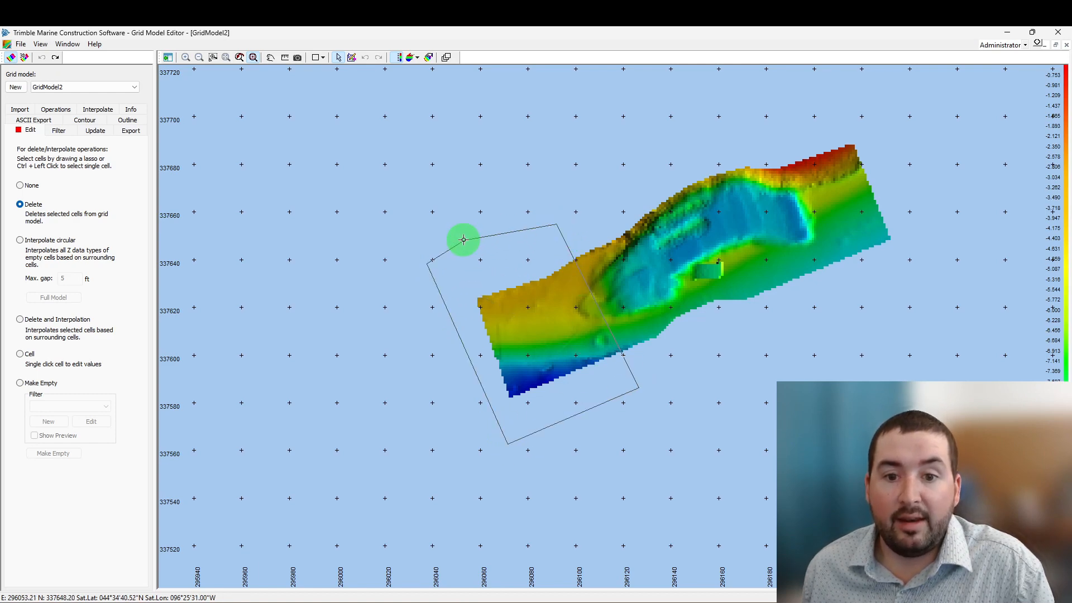
pyautogui.moveTo(464, 240); pyautogui.dragTo(467, 247)
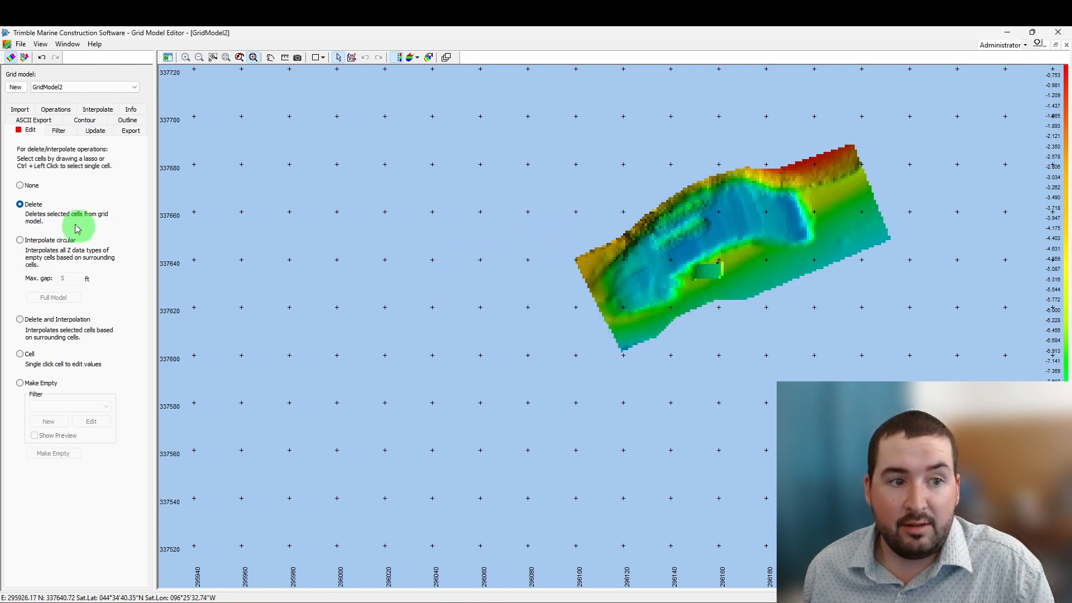
pyautogui.click(43, 58)
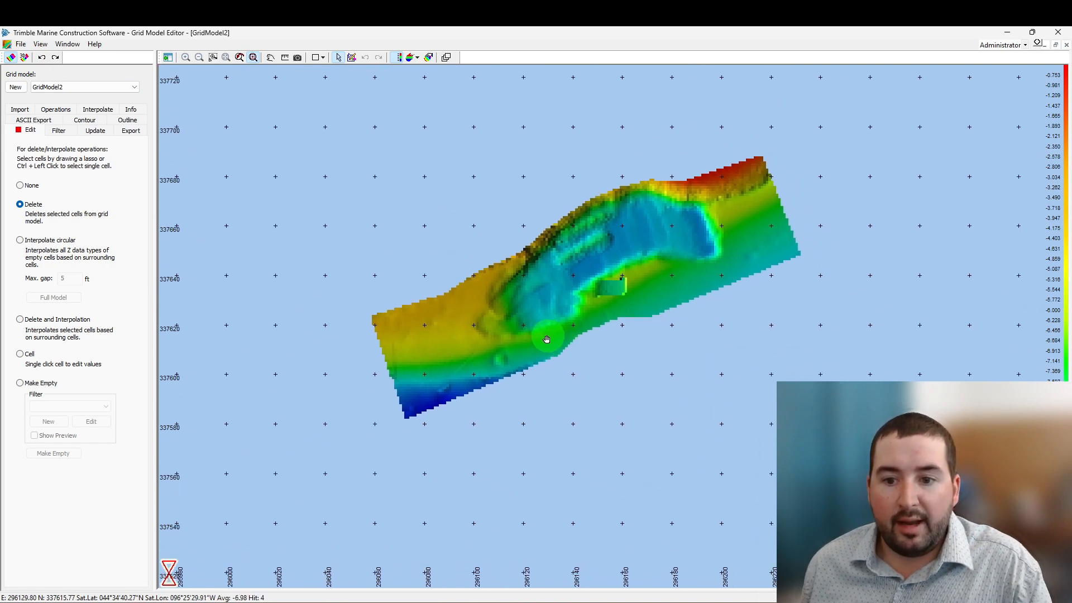
# Step: In the 3D view, delete a small patch of cells around the bump on the slope southwest of the excavated channel
pyautogui.moveTo(481, 333); pyautogui.dragTo(504, 362, button='middle')
pyautogui.scroll(1, 508, 377)
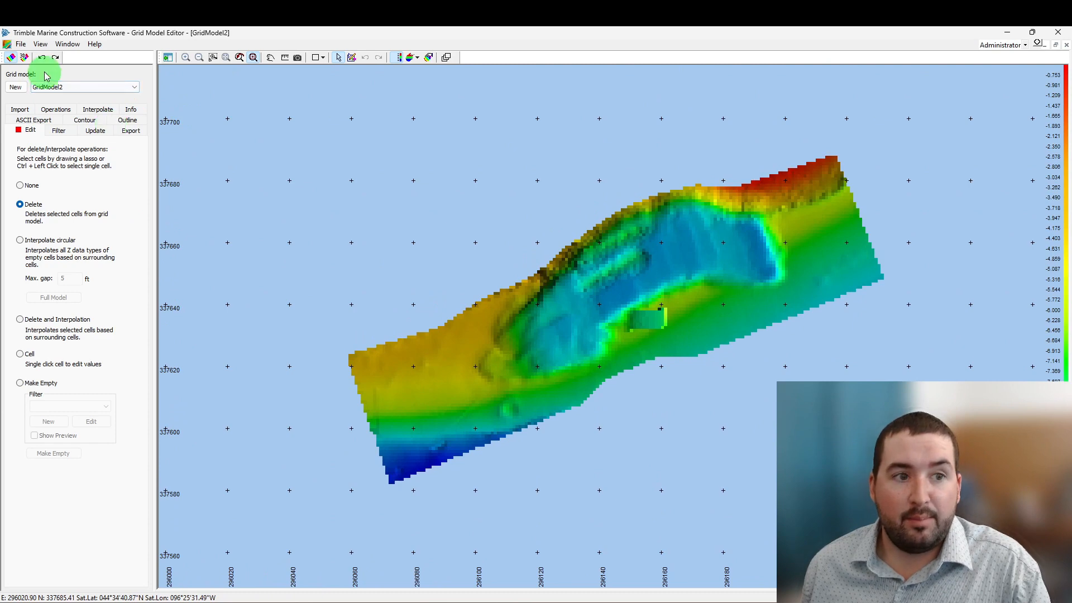
pyautogui.click(24, 56)
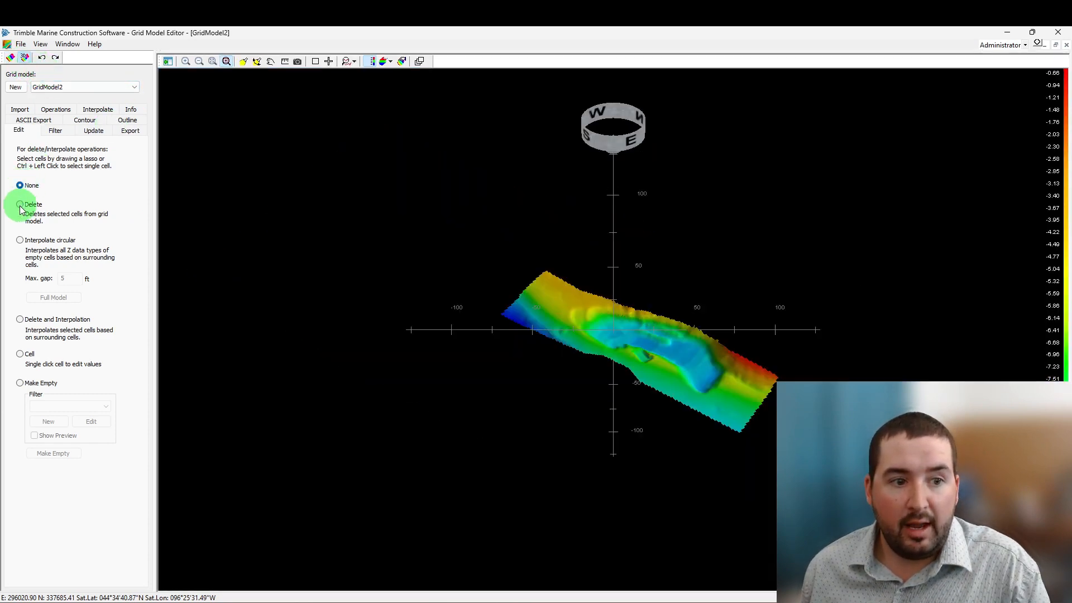
pyautogui.scroll(5, 584, 335)
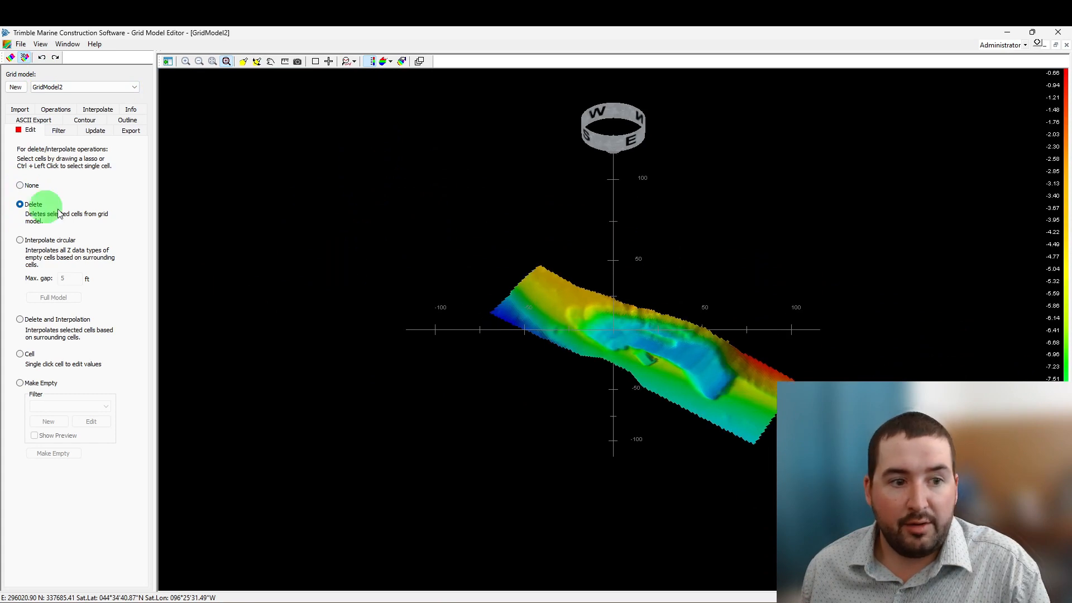
pyautogui.scroll(5, 582, 335)
pyautogui.moveTo(560, 337); pyautogui.dragTo(438, 288, button='middle')
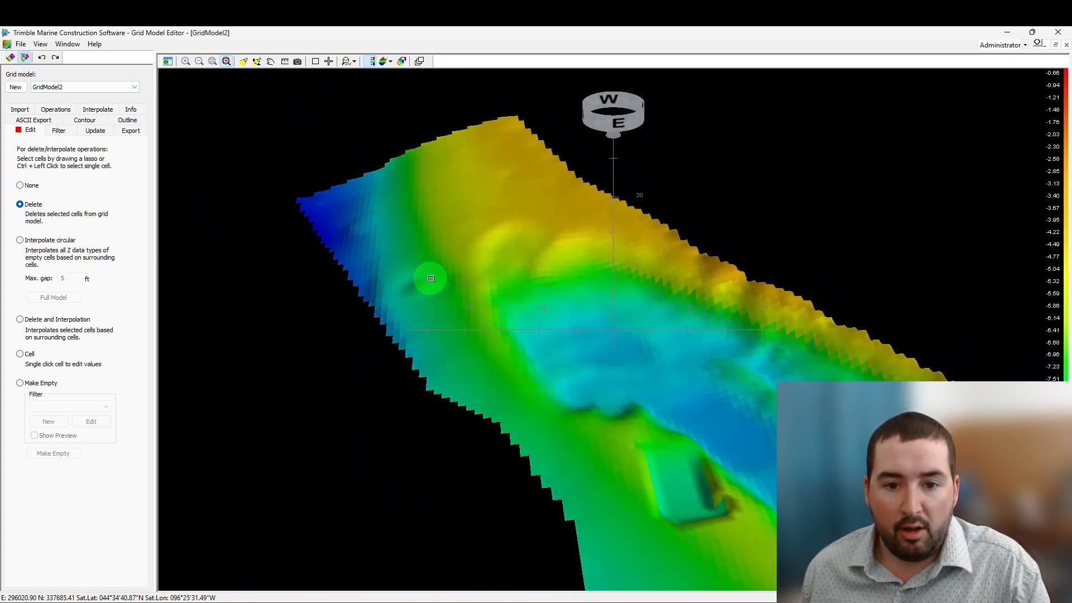
pyautogui.moveTo(433, 275)
pyautogui.mouseDown()
pyautogui.moveTo(406, 289)
pyautogui.moveTo(444, 276)
pyautogui.moveTo(433, 270)
pyautogui.mouseUp()
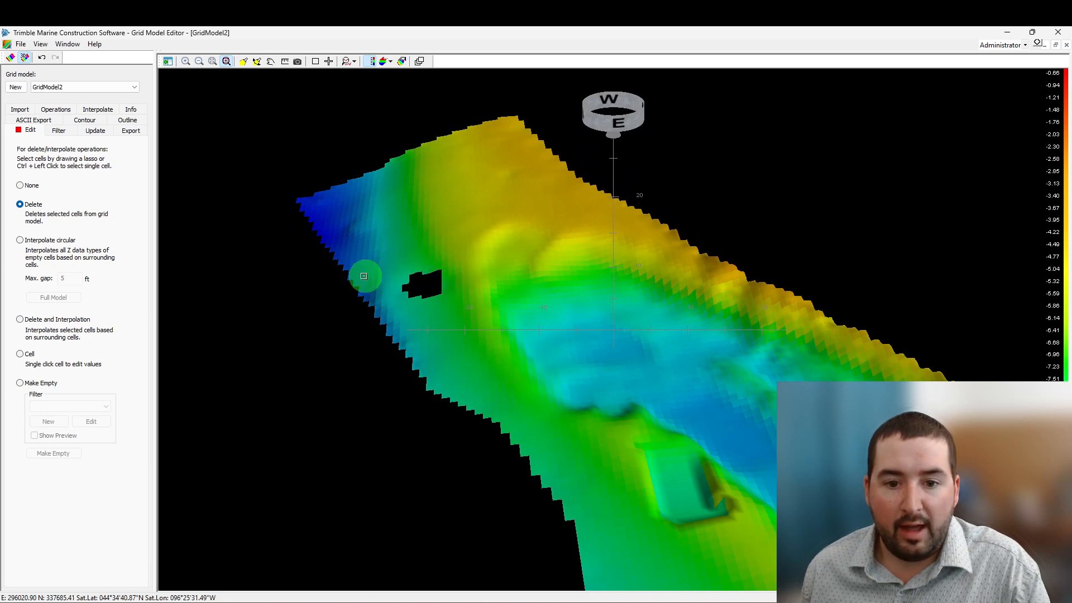
# Step: Fill the hole in the southwestern slope with circular interpolation over a lassoed area, using a 5 ft maximum gap
pyautogui.moveTo(427, 312)
pyautogui.mouseDown(button='middle')
pyautogui.moveTo(515, 338)
pyautogui.moveTo(611, 321)
pyautogui.mouseUp(button='middle')
pyautogui.scroll(-4, 522, 349)
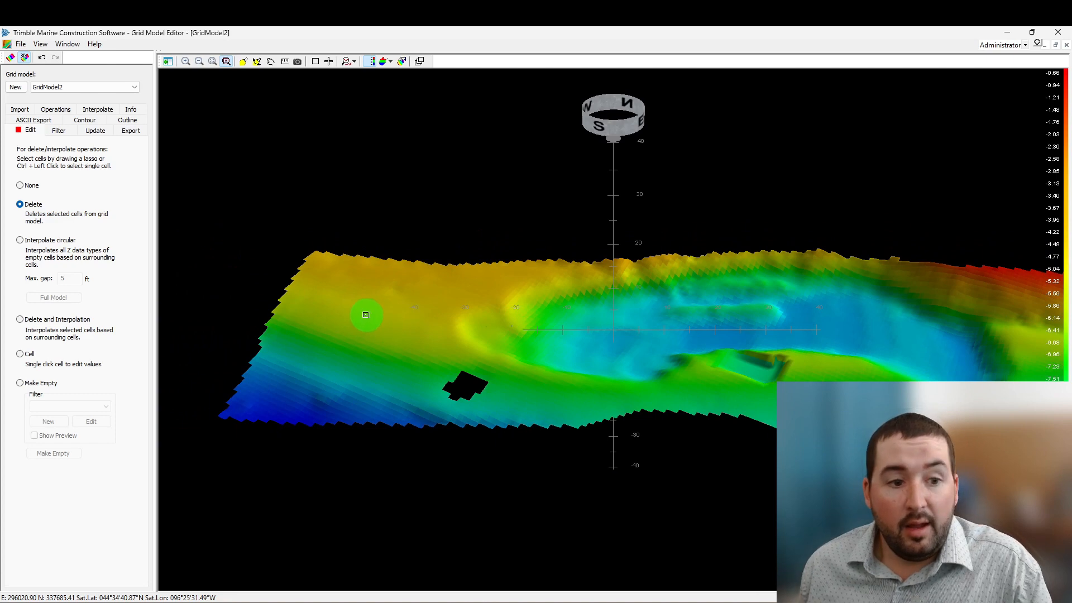
pyautogui.moveTo(412, 318); pyautogui.dragTo(406, 325, button='middle')
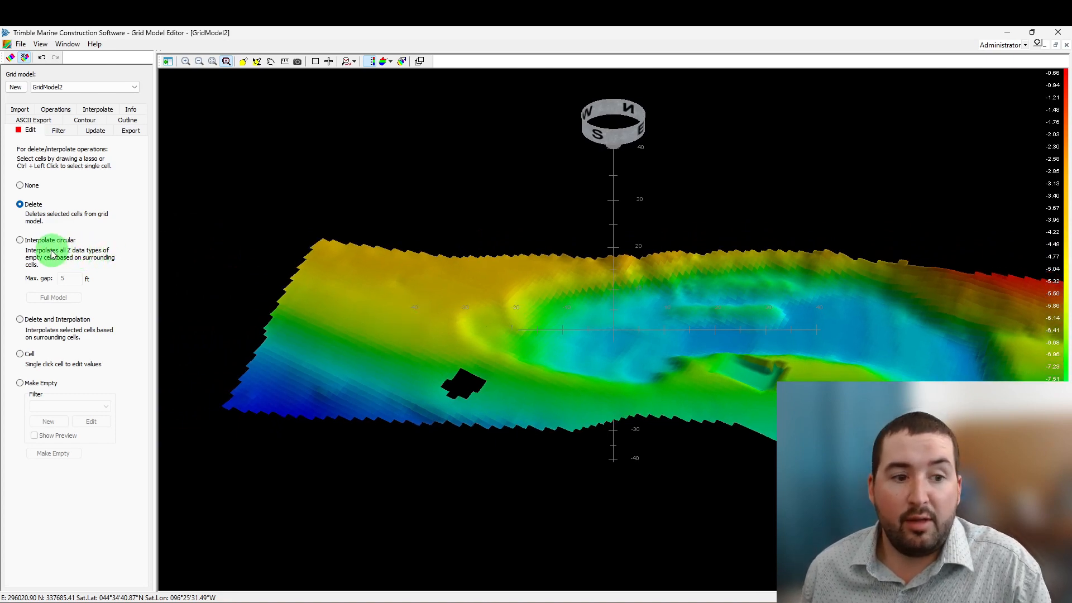
pyautogui.click(21, 241)
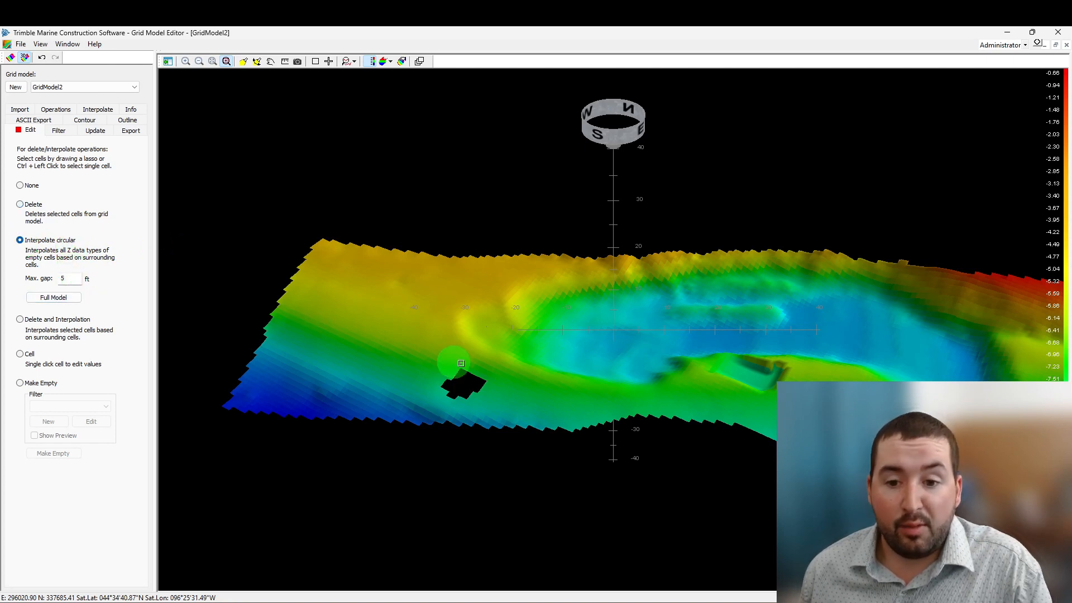
pyautogui.moveTo(583, 378); pyautogui.dragTo(588, 417, button='middle')
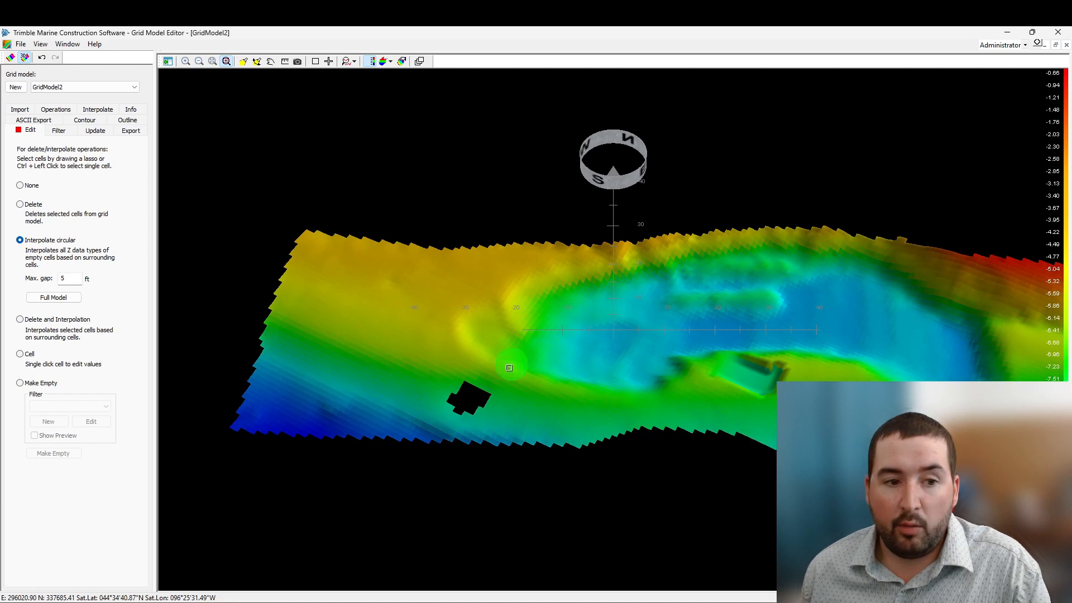
pyautogui.moveTo(468, 362)
pyautogui.mouseDown()
pyautogui.moveTo(432, 373)
pyautogui.moveTo(481, 424)
pyautogui.moveTo(466, 357)
pyautogui.mouseUp()
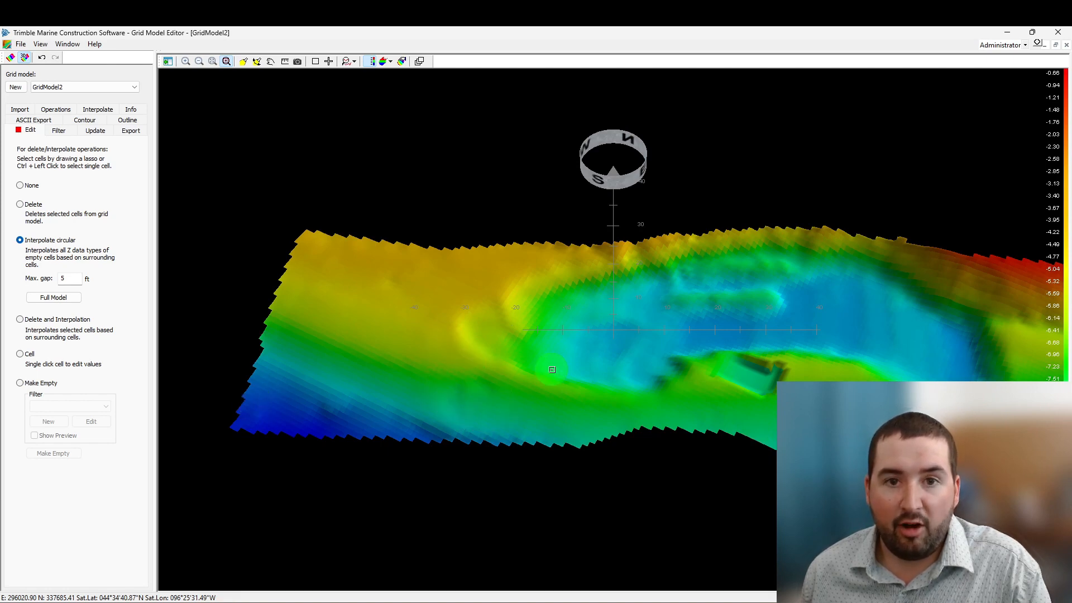
# Step: Remove the narrow ridge inside the excavated channel by lassoing it with Delete and Interpolation
pyautogui.moveTo(654, 428); pyautogui.dragTo(707, 380, button='middle')
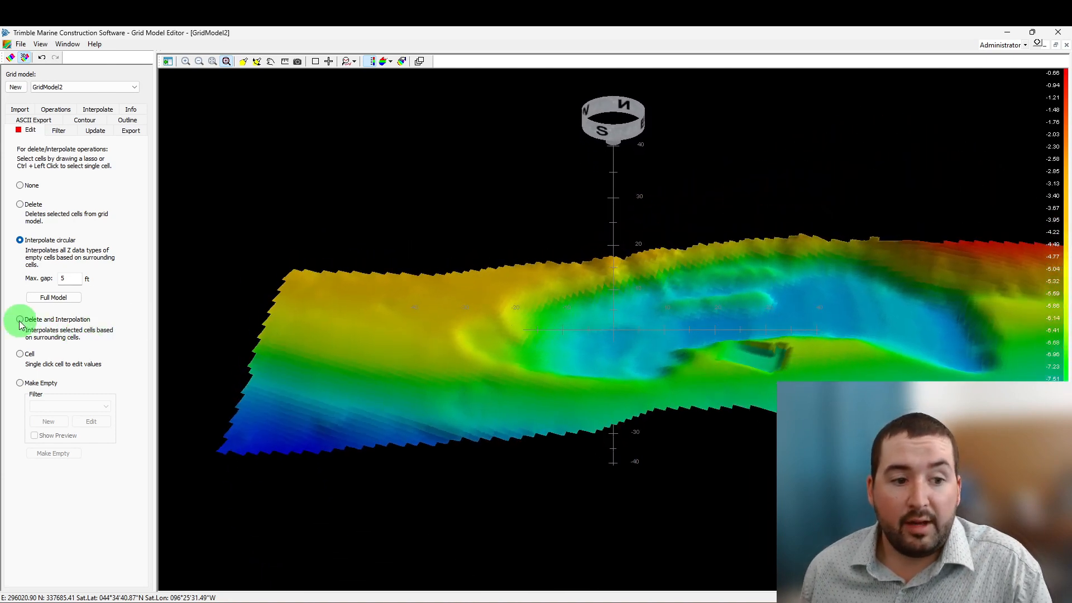
pyautogui.moveTo(653, 377); pyautogui.dragTo(418, 394, button='middle')
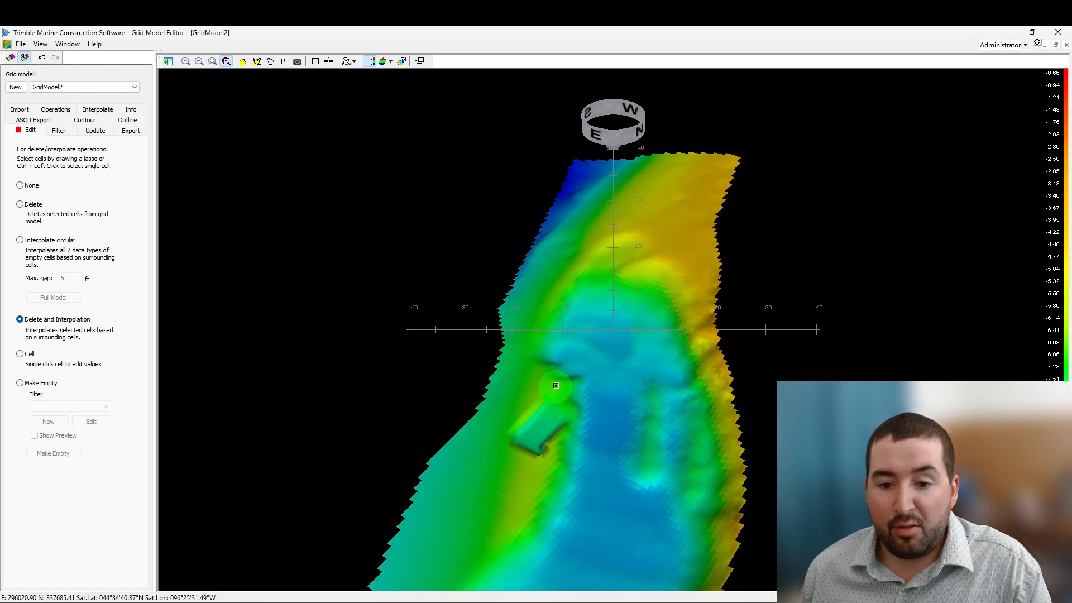
pyautogui.moveTo(658, 381)
pyautogui.mouseDown()
pyautogui.moveTo(636, 391)
pyautogui.moveTo(627, 438)
pyautogui.moveTo(652, 484)
pyautogui.moveTo(678, 411)
pyautogui.moveTo(659, 381)
pyautogui.mouseUp()
pyautogui.moveTo(658, 381)
pyautogui.mouseDown(button='middle')
pyautogui.moveTo(759, 392)
pyautogui.moveTo(711, 433)
pyautogui.moveTo(804, 427)
pyautogui.mouseUp(button='middle')
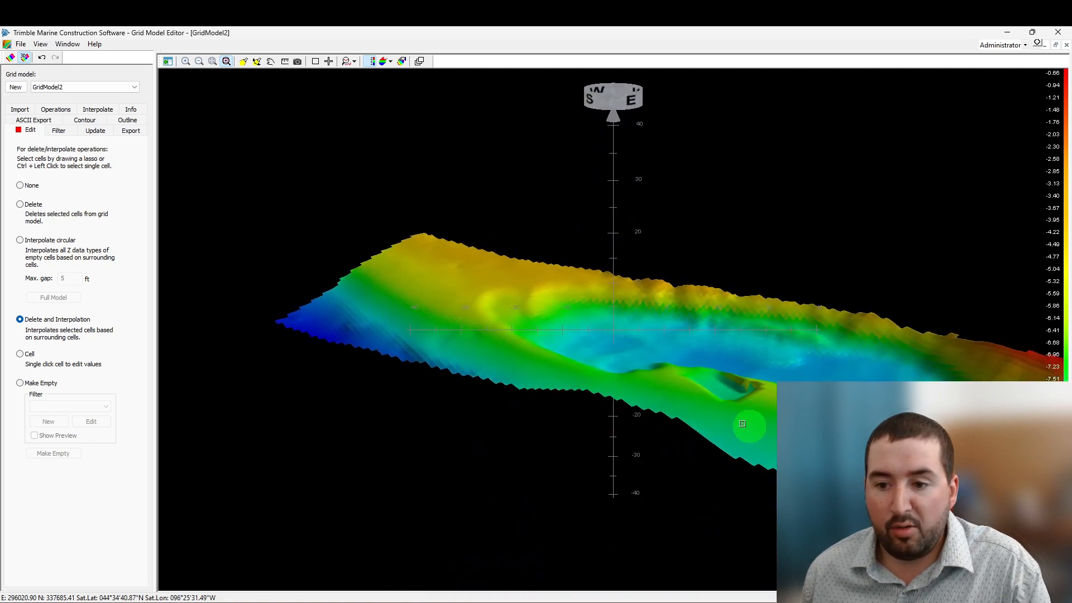
pyautogui.moveTo(424, 385); pyautogui.dragTo(480, 438, button='middle')
pyautogui.scroll(-1, 481, 438)
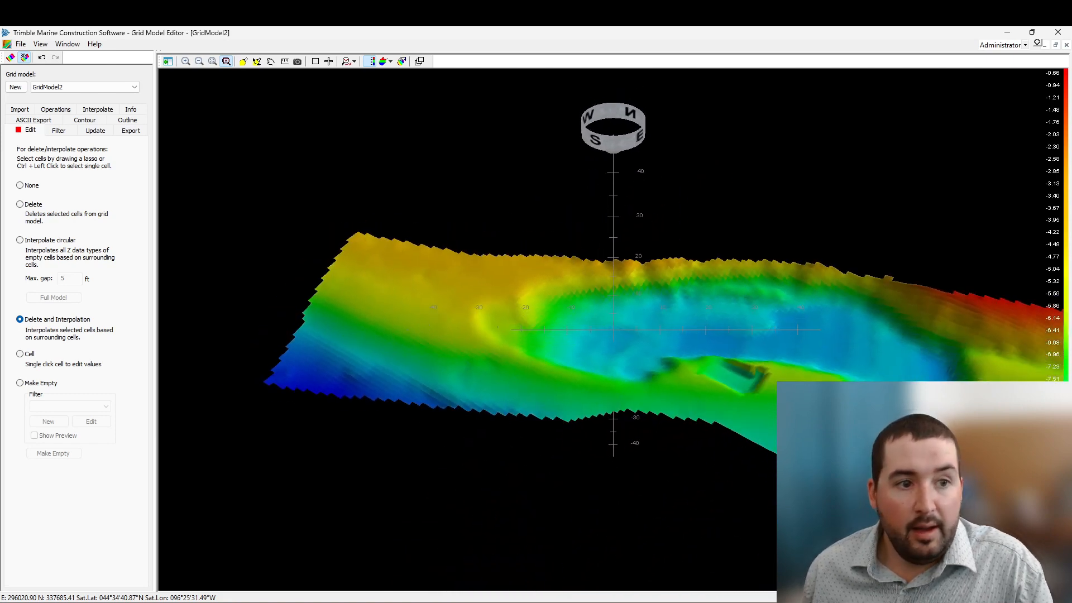
# Step: Edit a single cell at the western end of the channel to a Z Average of 5, and view it in 3D
pyautogui.click(21, 354)
pyautogui.moveTo(492, 329); pyautogui.dragTo(511, 498)
pyautogui.scroll(3, 592, 360)
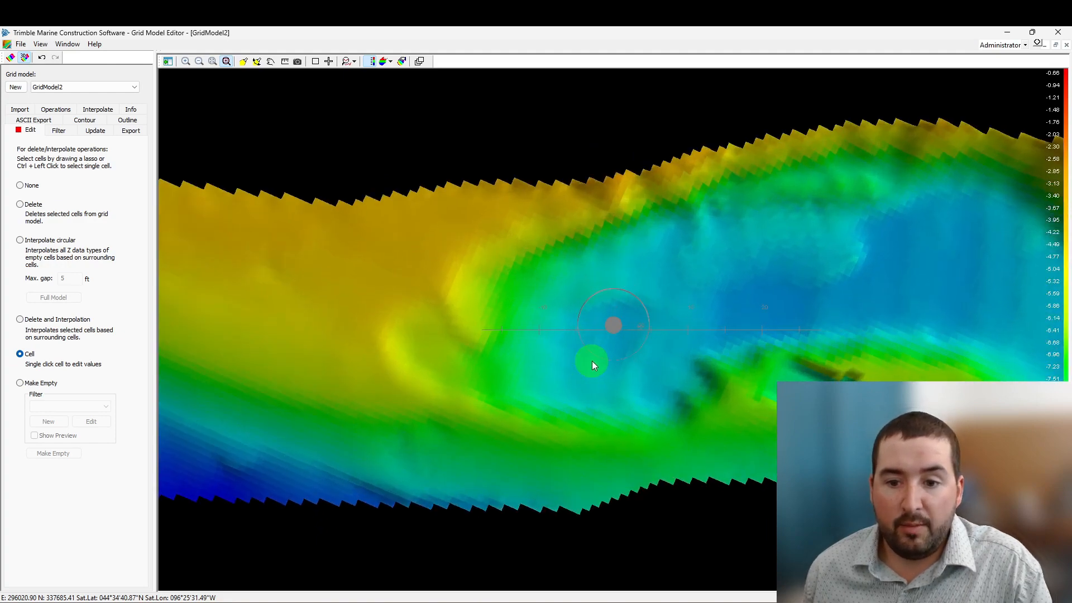
pyautogui.scroll(4, 592, 361)
pyautogui.click(551, 278)
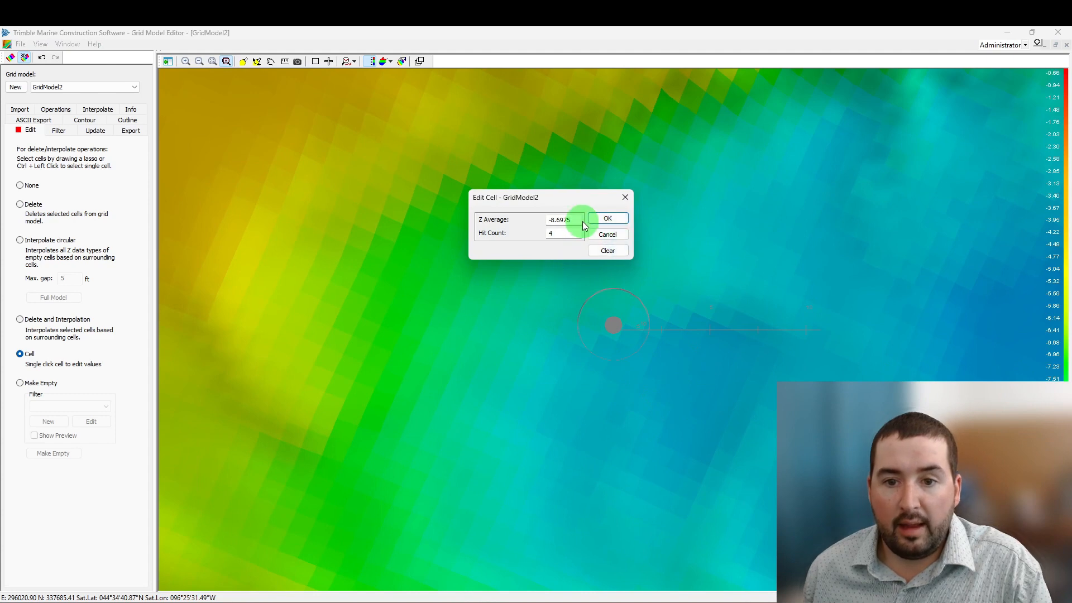
pyautogui.moveTo(579, 221); pyautogui.dragTo(528, 222)
pyautogui.write('5')
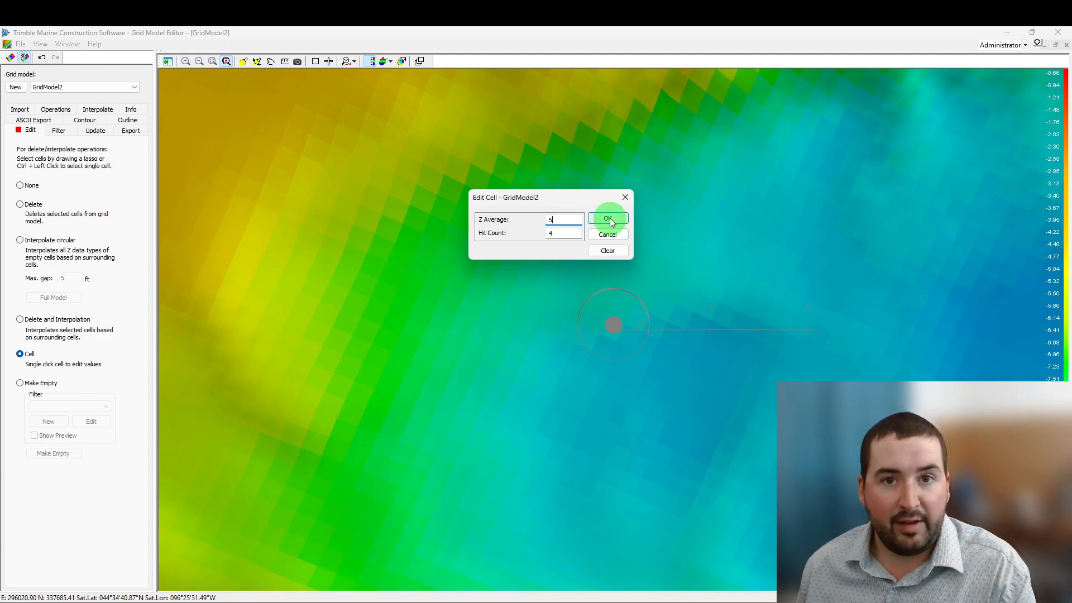
pyautogui.click(609, 218)
pyautogui.moveTo(606, 393); pyautogui.dragTo(553, 267, button='middle')
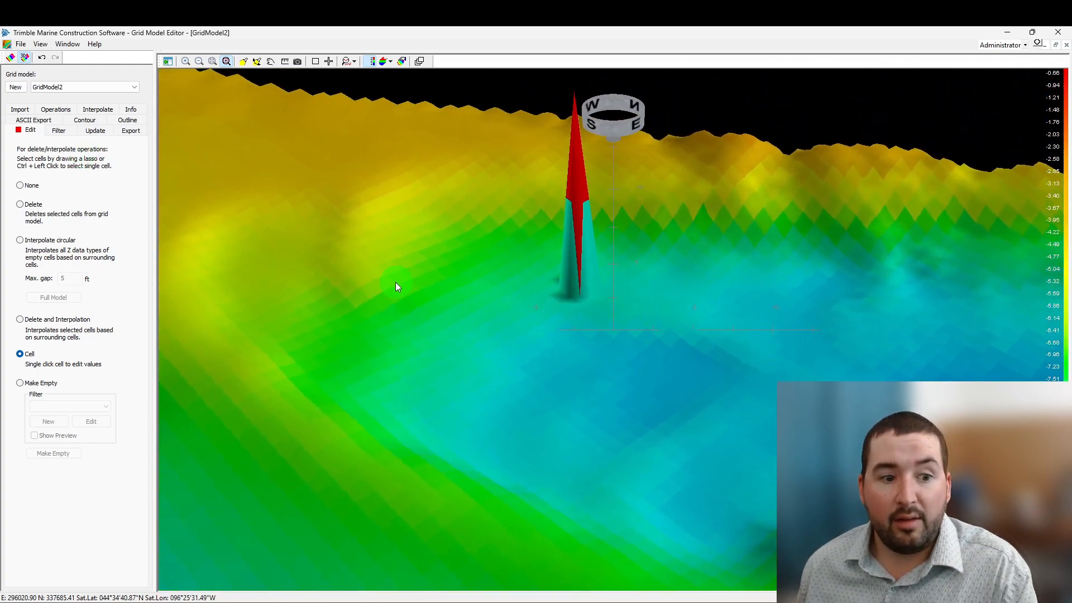
pyautogui.moveTo(601, 336); pyautogui.dragTo(608, 349, button='middle')
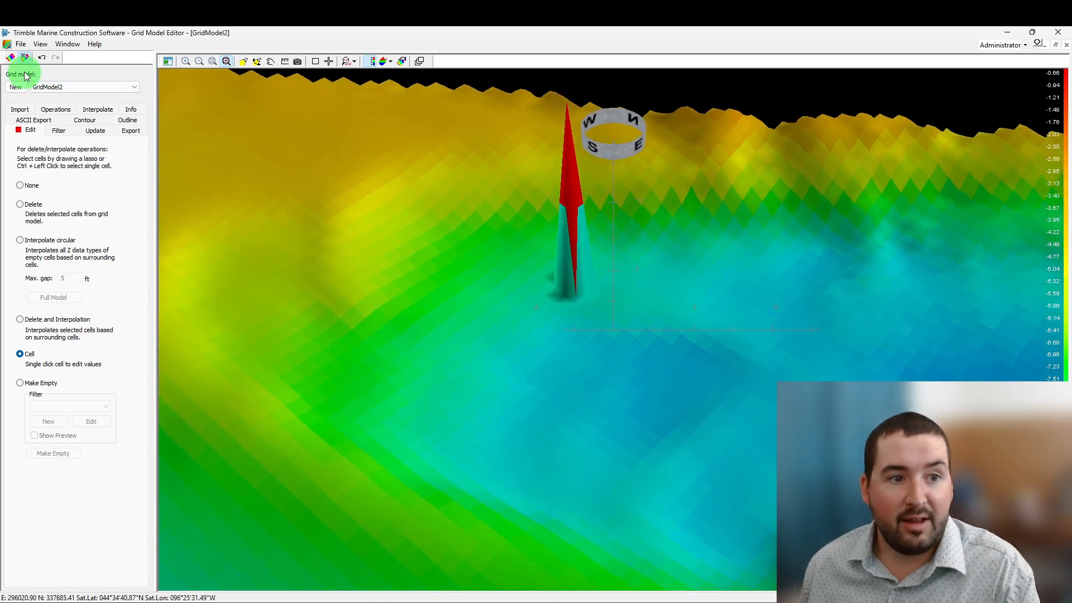
# Step: In the 2D view, set the Z Average of a cell just southeast of the raised cell to 0
pyautogui.click(11, 57)
pyautogui.scroll(6, 597, 327)
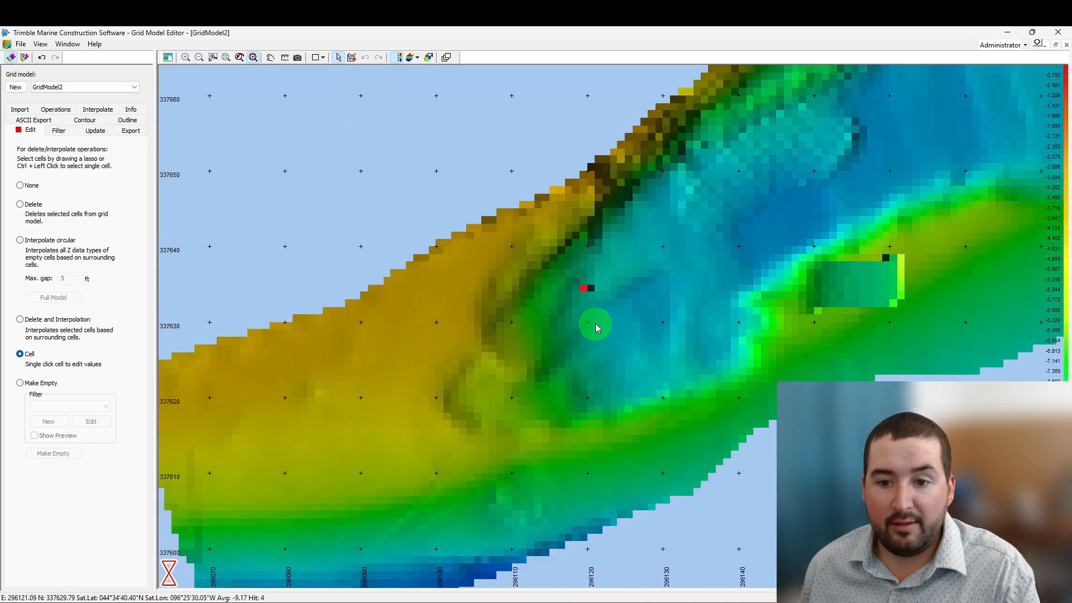
pyautogui.scroll(3, 603, 295)
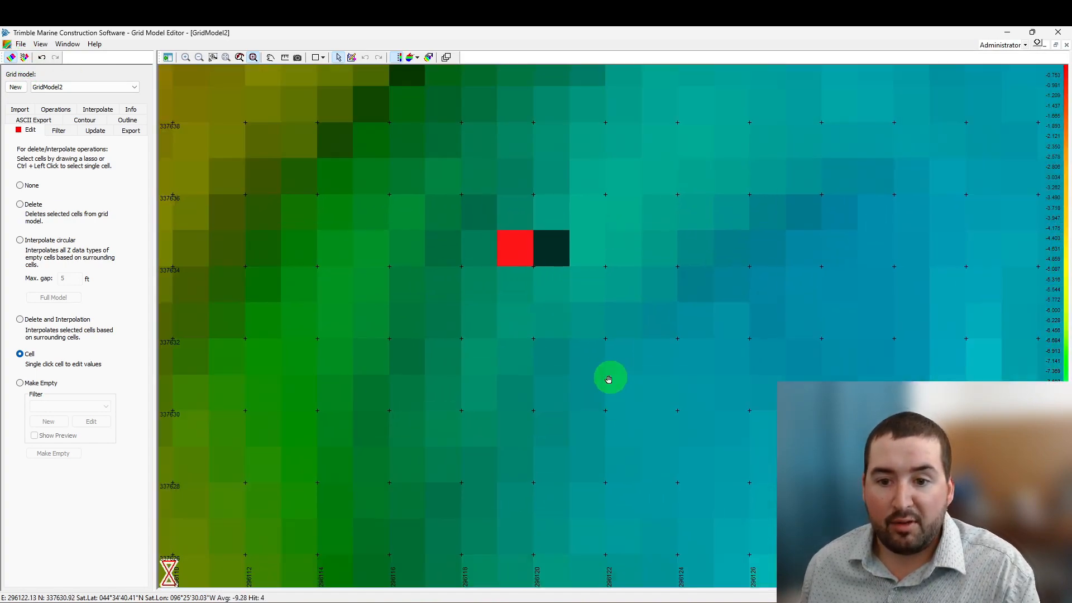
pyautogui.click(574, 312)
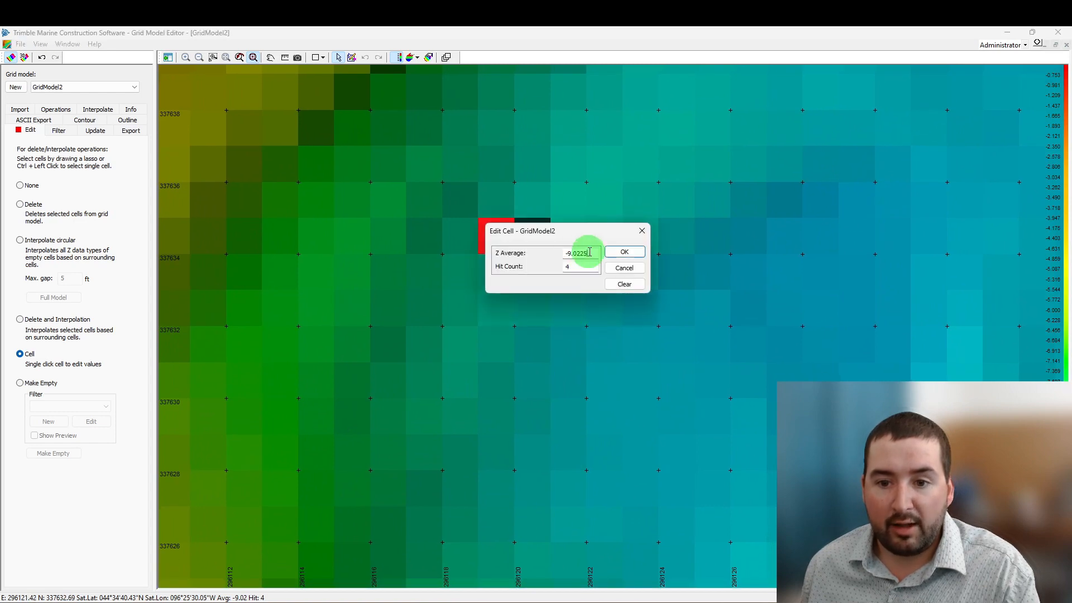
pyautogui.write('0')
pyautogui.click(625, 254)
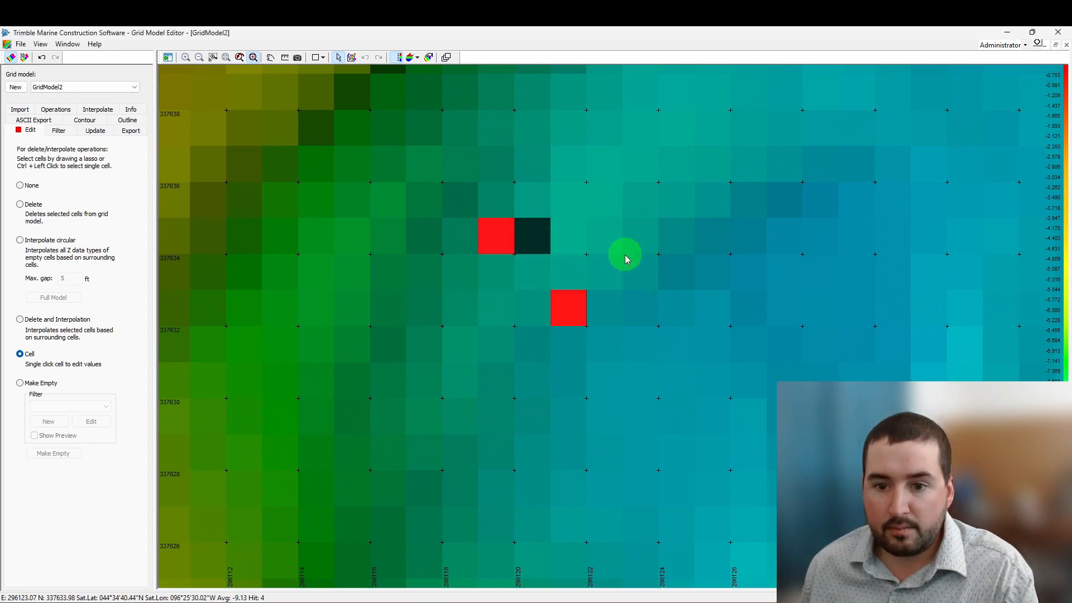
# Step: Set the Z Average of another cell farther east in the excavated channel to 5
pyautogui.scroll(-5, 506, 305)
pyautogui.scroll(3, 581, 299)
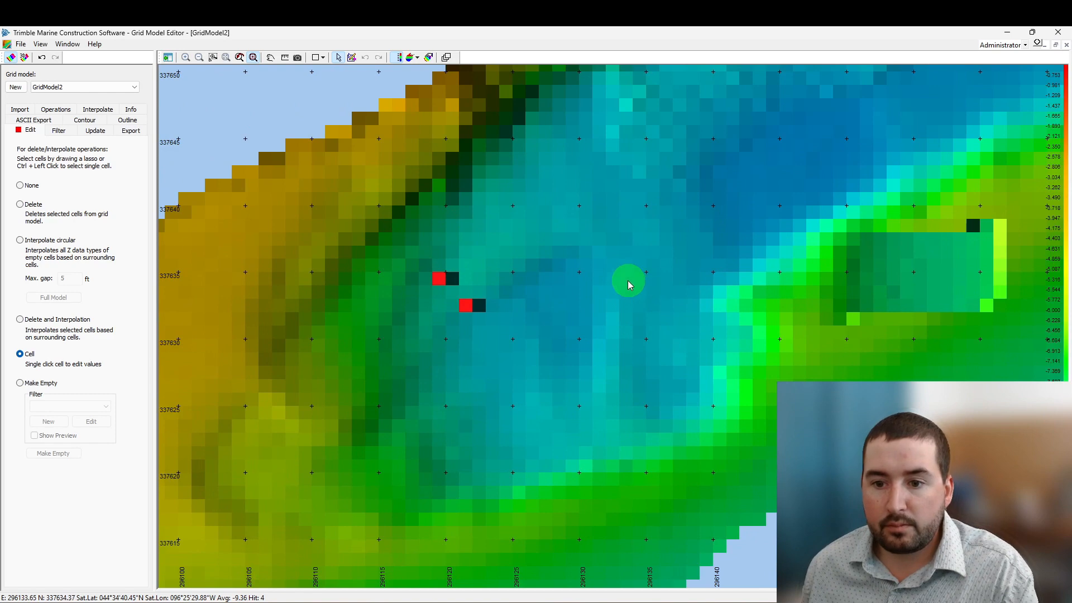
pyautogui.click(628, 284)
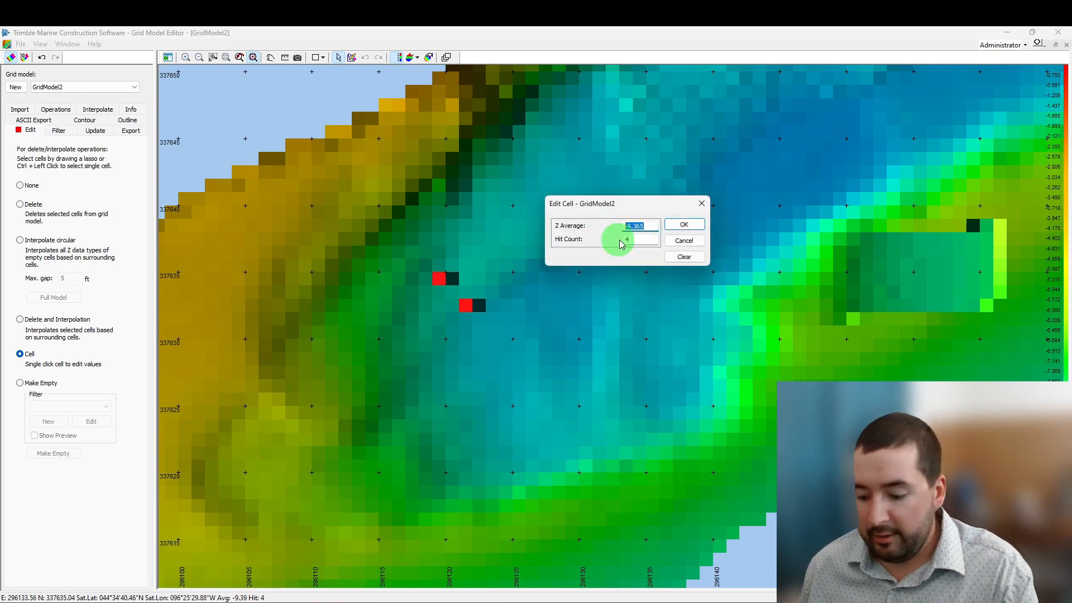
pyautogui.write('5')
pyautogui.click(682, 225)
pyautogui.scroll(-2, 609, 410)
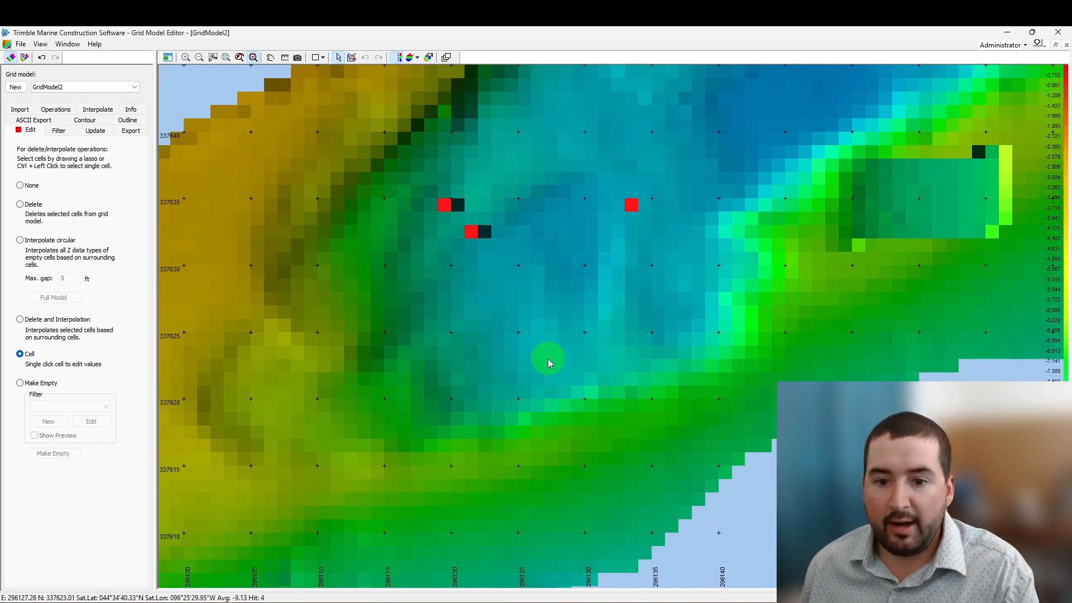
# Step: Set the Z Average of a cell in the southern part of the excavated channel to 5, and view the model in 3D
pyautogui.click(526, 365)
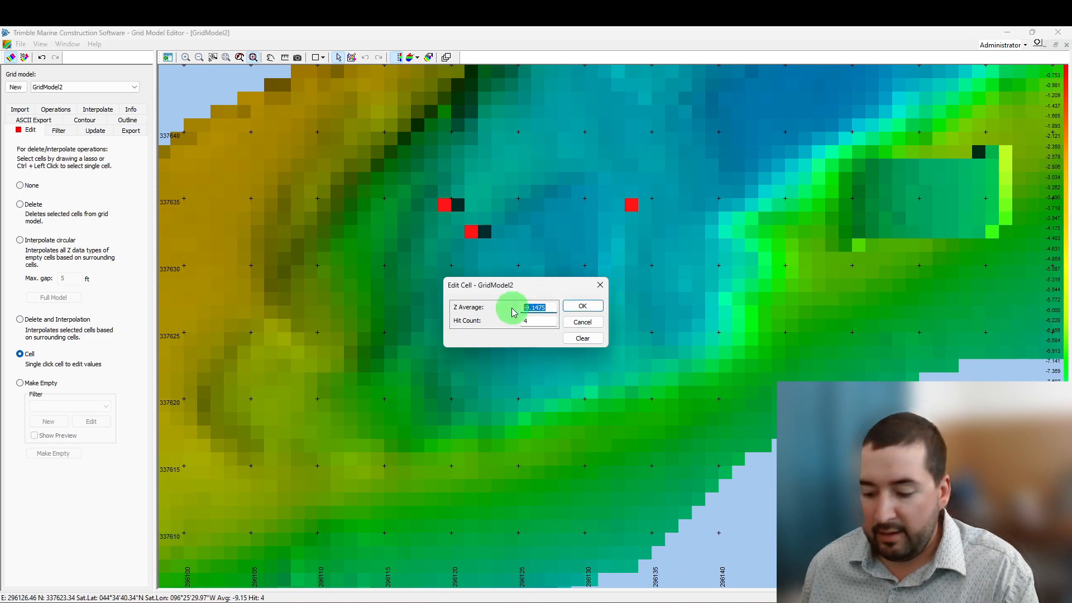
pyautogui.write('5')
pyautogui.click(588, 306)
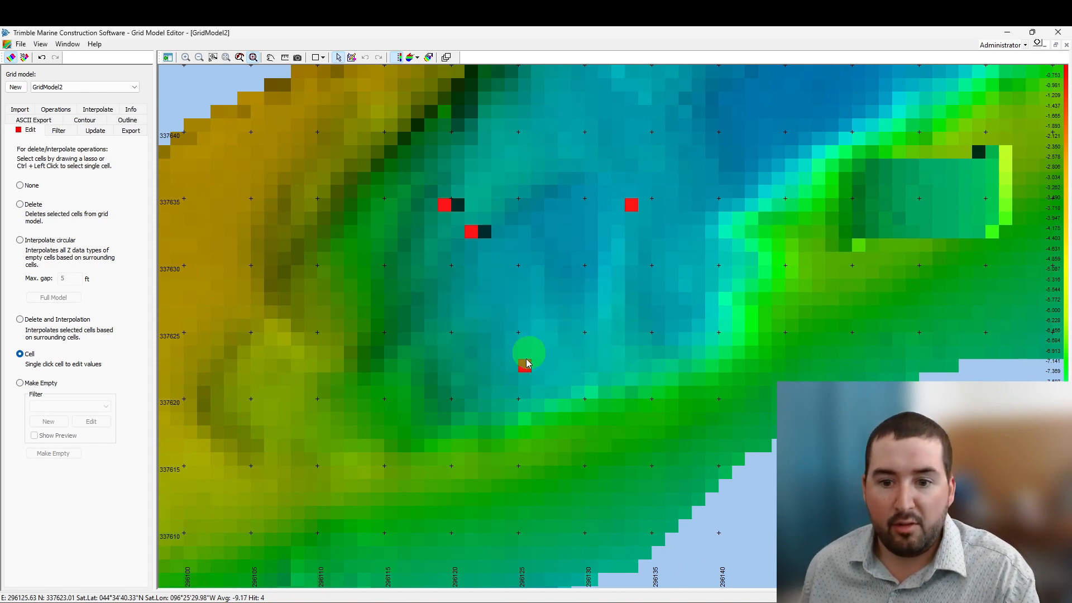
pyautogui.scroll(-4, 526, 373)
pyautogui.scroll(2, 526, 376)
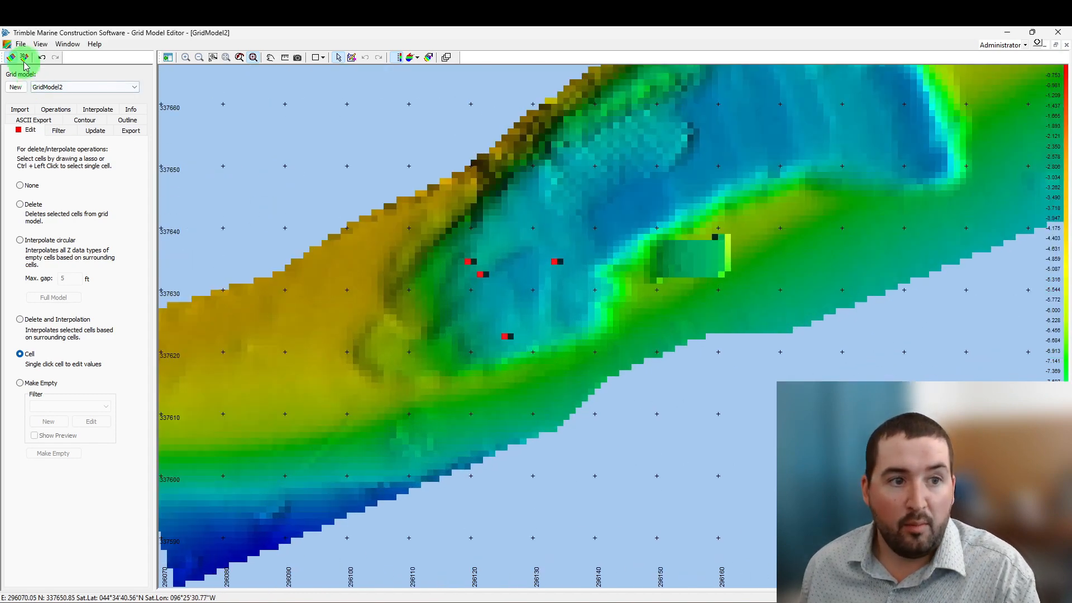
pyautogui.click(24, 57)
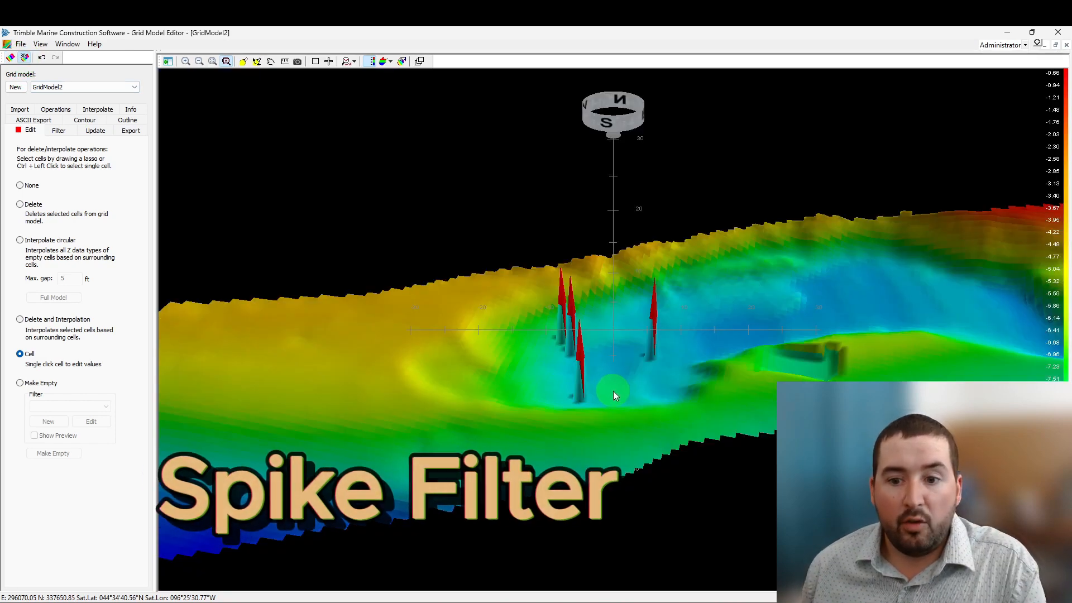
# Step: Set up the spike filter with a Red on Green preview and an evaluation area of 5x5 Cells (upland)
pyautogui.click(62, 131)
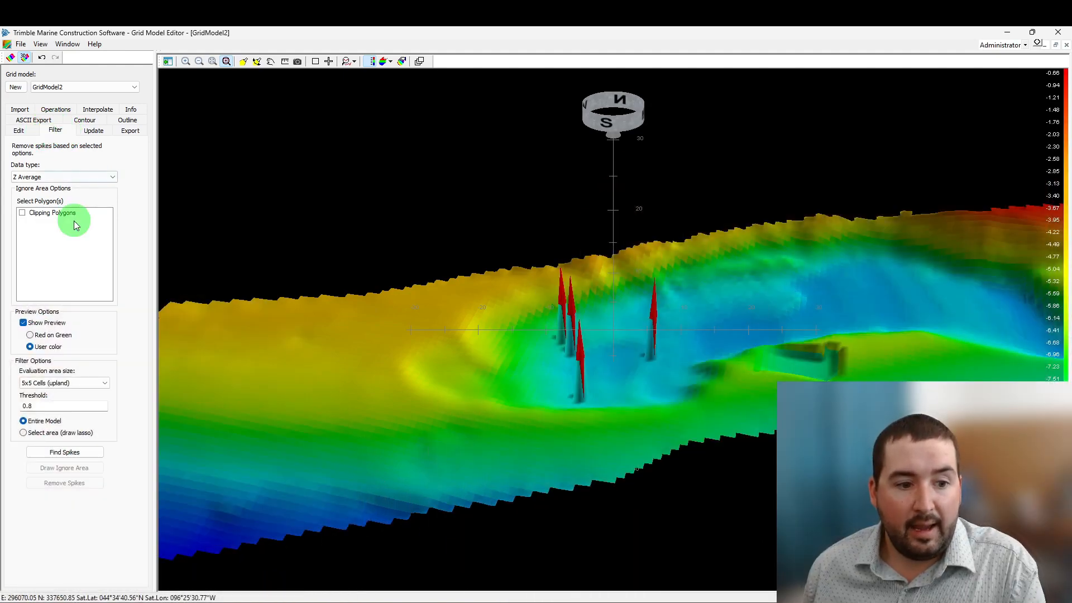
pyautogui.moveTo(652, 418); pyautogui.dragTo(769, 424)
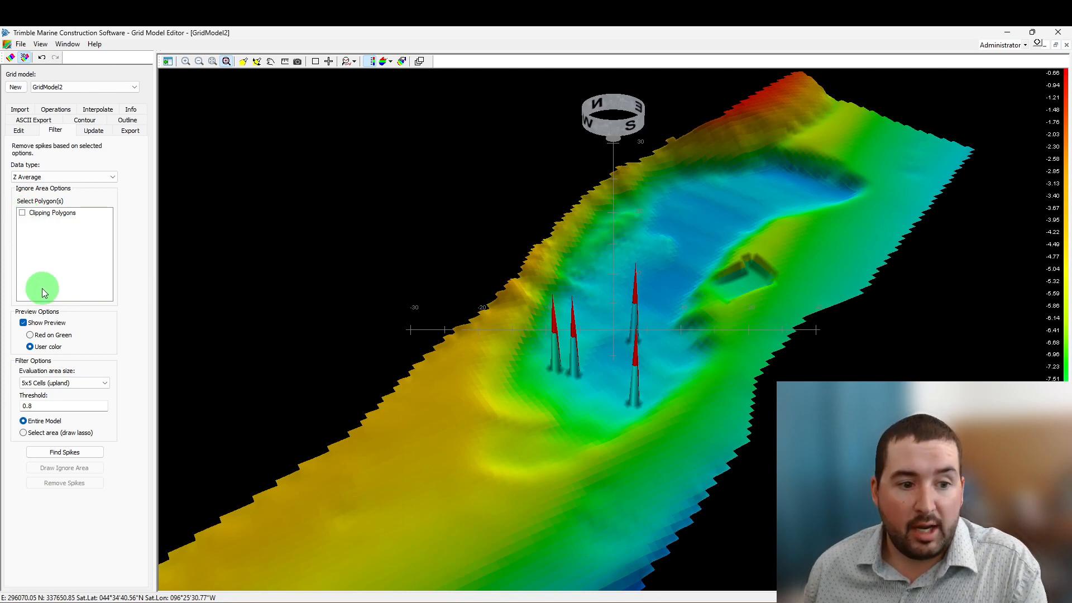
pyautogui.click(30, 336)
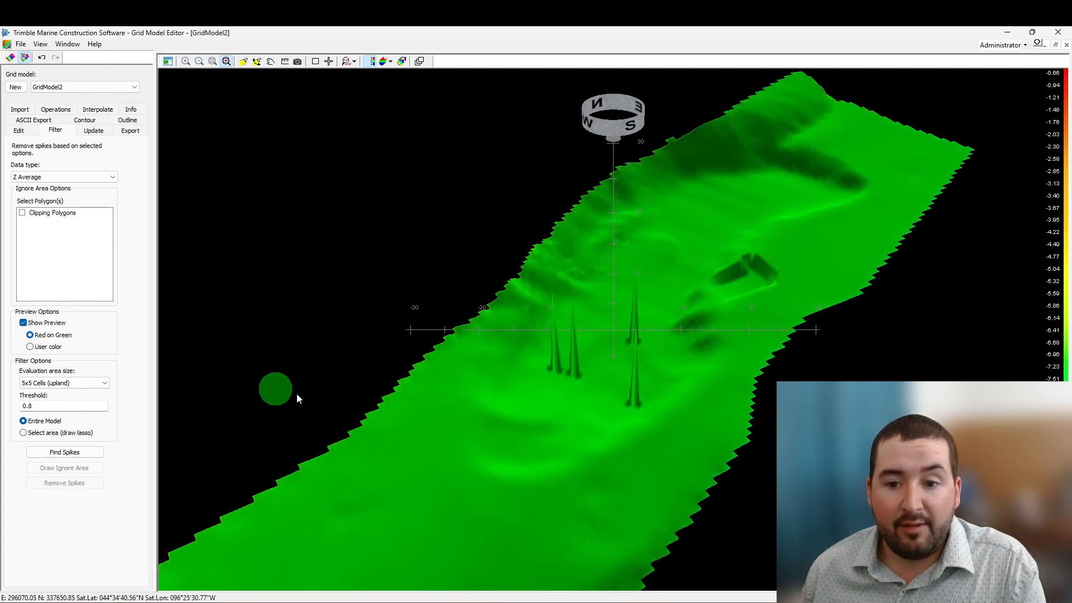
pyautogui.moveTo(617, 447); pyautogui.dragTo(510, 456)
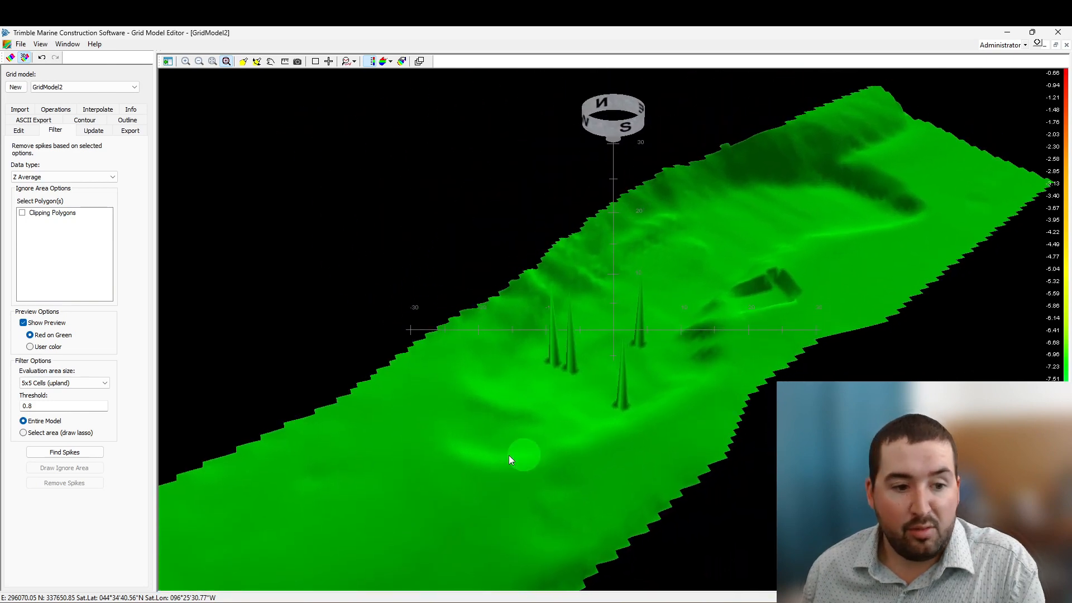
pyautogui.click(105, 384)
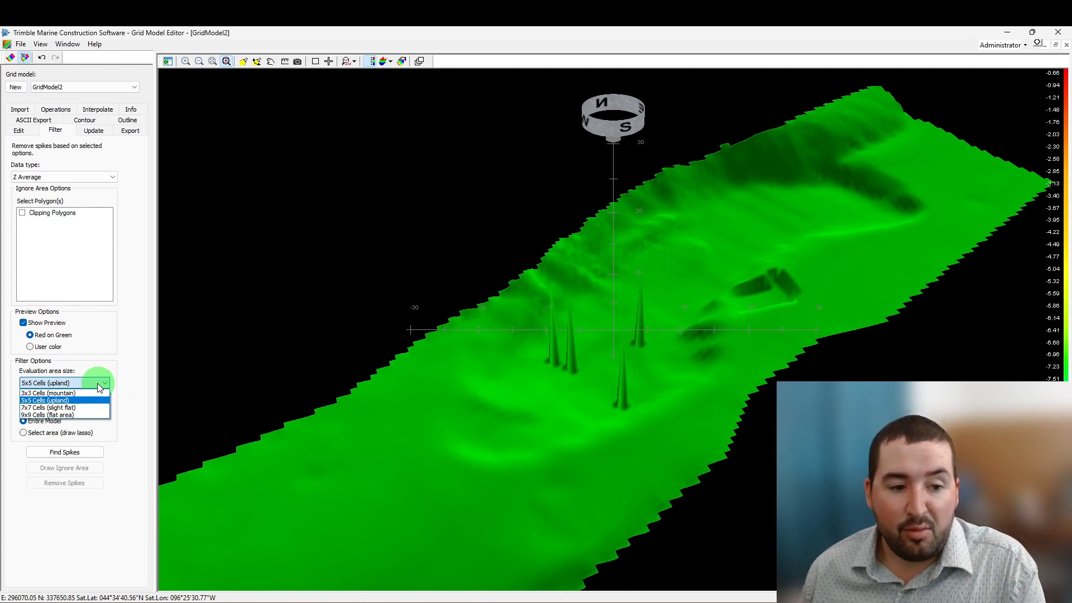
pyautogui.click(83, 386)
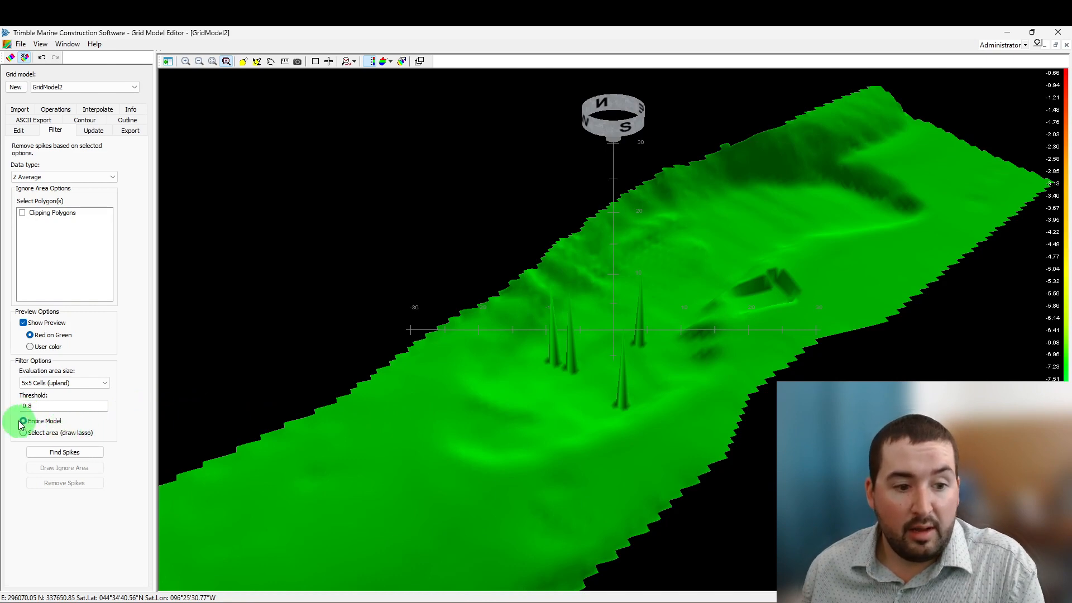
# Step: Find spikes across the entire model with a threshold of 0.8 and inspect the flagged areas in 3D
pyautogui.click(56, 454)
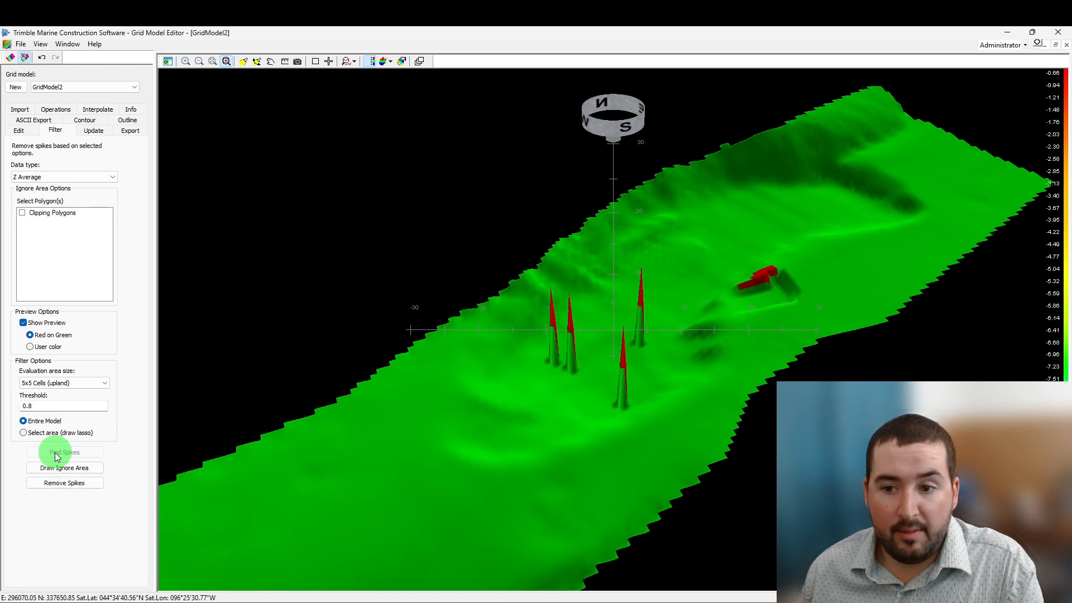
pyautogui.moveTo(601, 412); pyautogui.dragTo(708, 414)
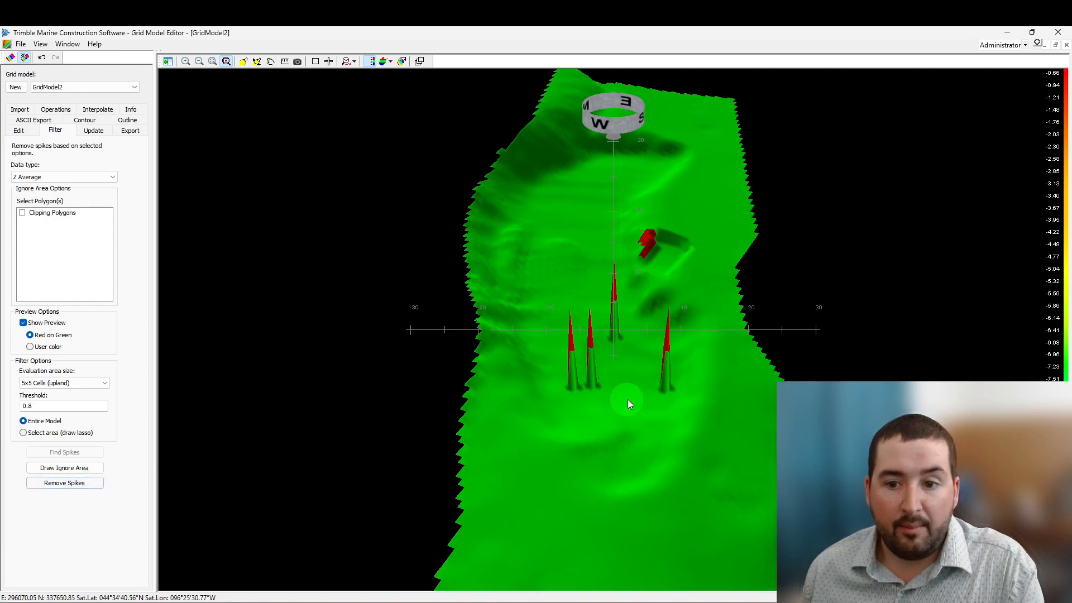
pyautogui.moveTo(628, 399); pyautogui.dragTo(585, 399)
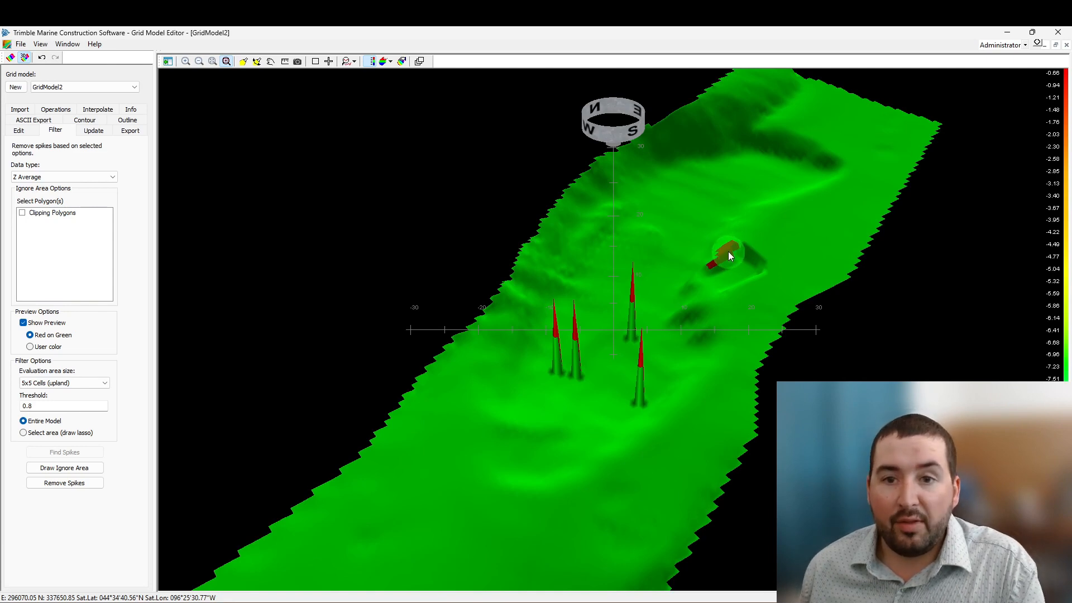
# Step: Lasso only the area around the four spikes in the channel for the filter, and remove the spikes found there
pyautogui.click(24, 433)
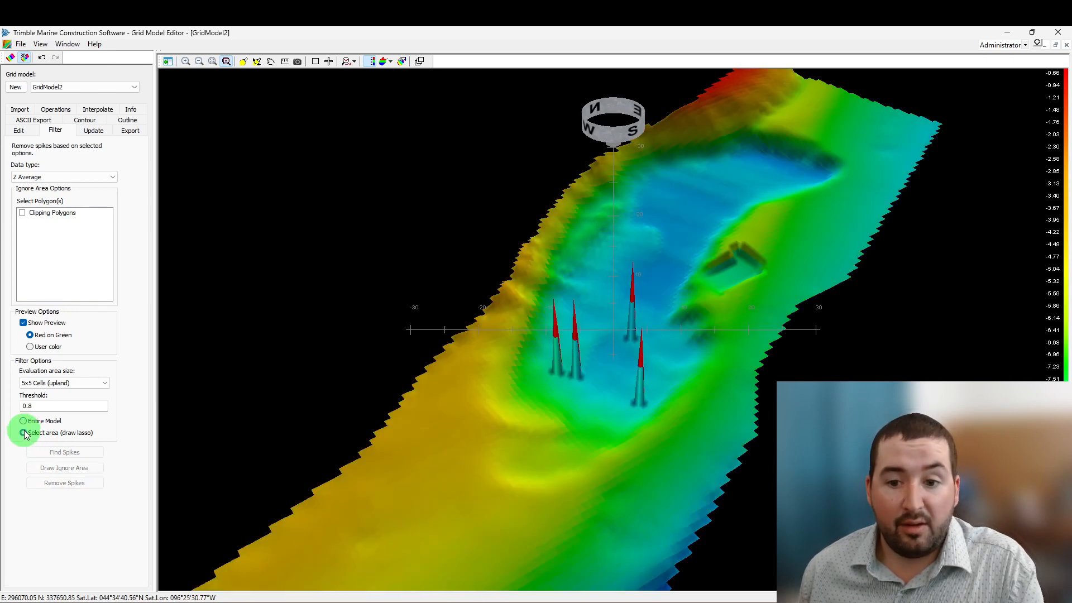
pyautogui.moveTo(649, 257)
pyautogui.mouseDown()
pyautogui.moveTo(625, 254)
pyautogui.moveTo(544, 384)
pyautogui.moveTo(670, 338)
pyautogui.moveTo(652, 250)
pyautogui.mouseUp()
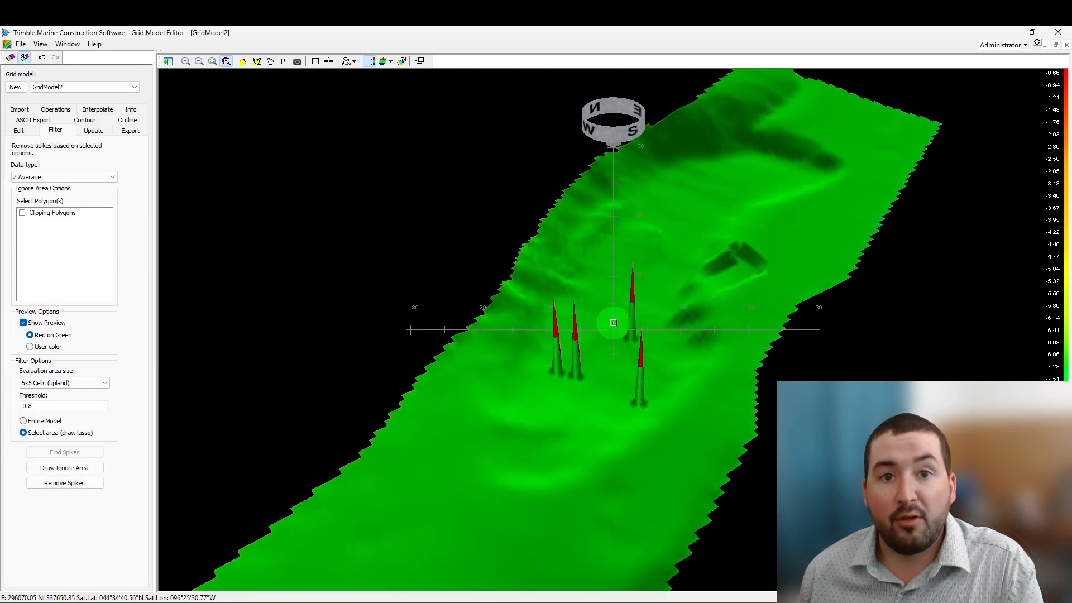
pyautogui.click(76, 487)
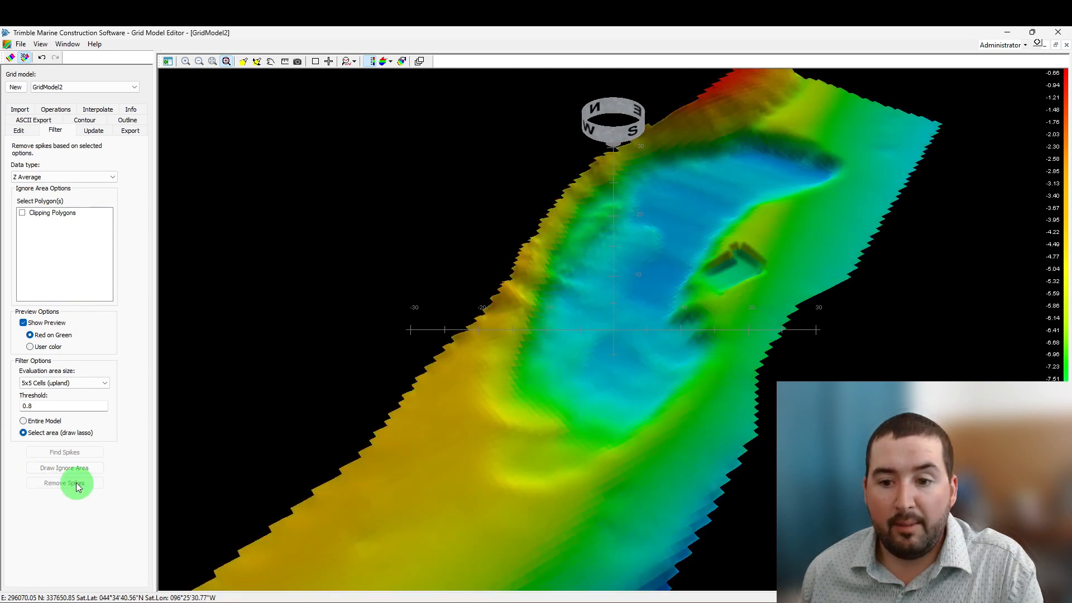
pyautogui.moveTo(781, 430); pyautogui.dragTo(617, 355, button='middle')
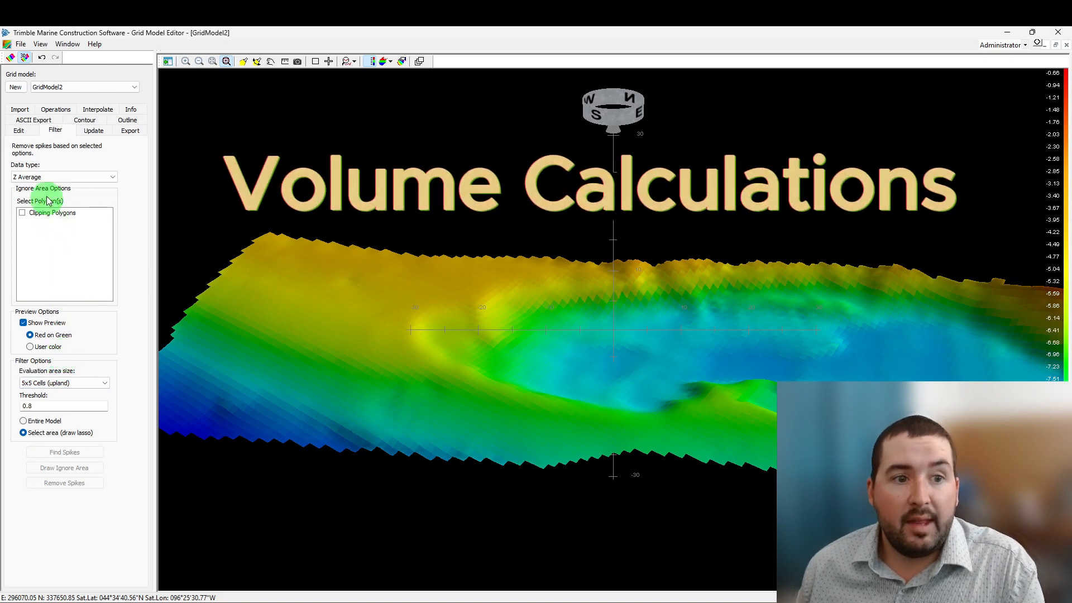
# Step: Open the Compute Volumes operation for the Z Average data and toggle the Clipping Polygons selection on and off
pyautogui.click(58, 110)
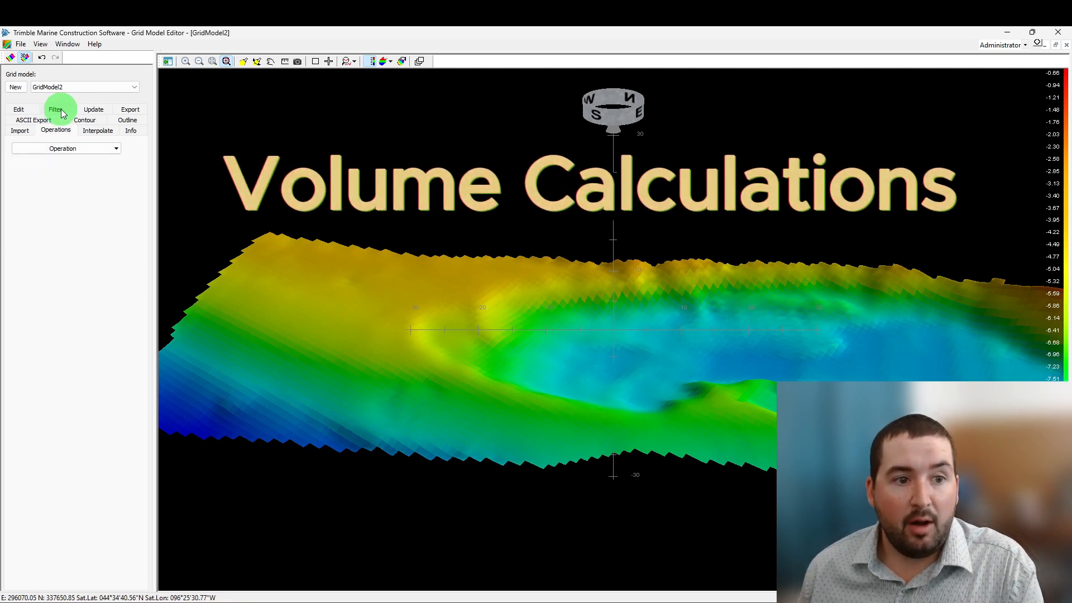
pyautogui.click(110, 148)
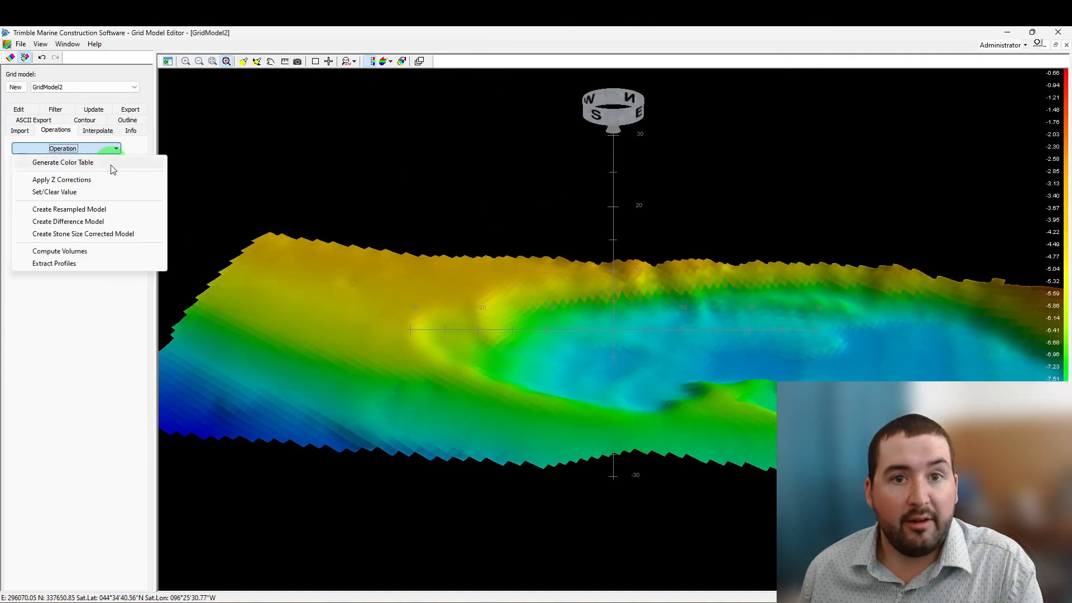
pyautogui.click(78, 252)
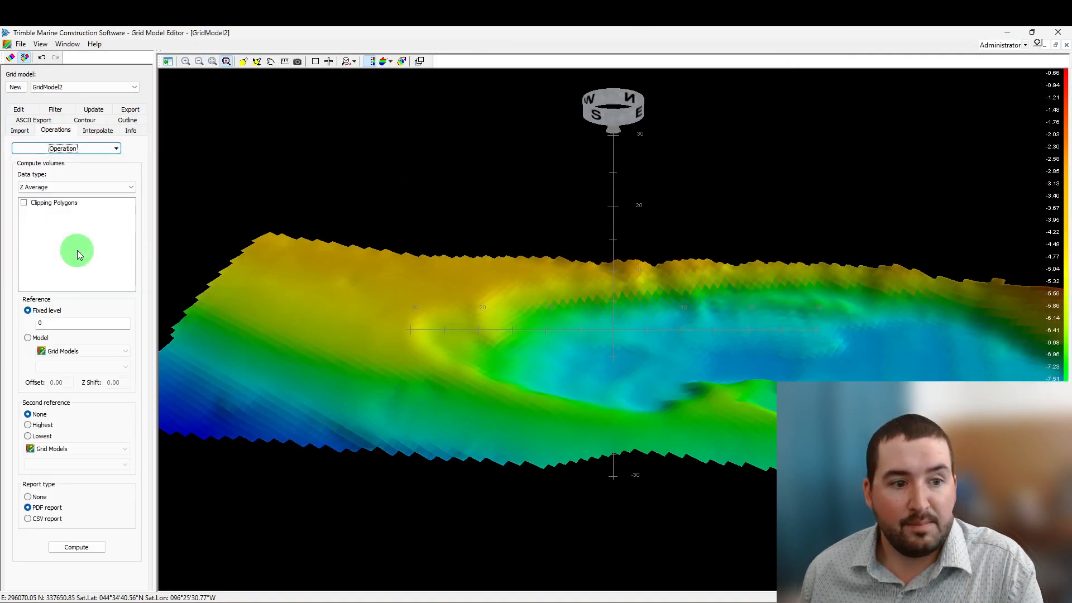
pyautogui.moveTo(342, 295); pyautogui.dragTo(472, 347)
pyautogui.scroll(-3, 468, 341)
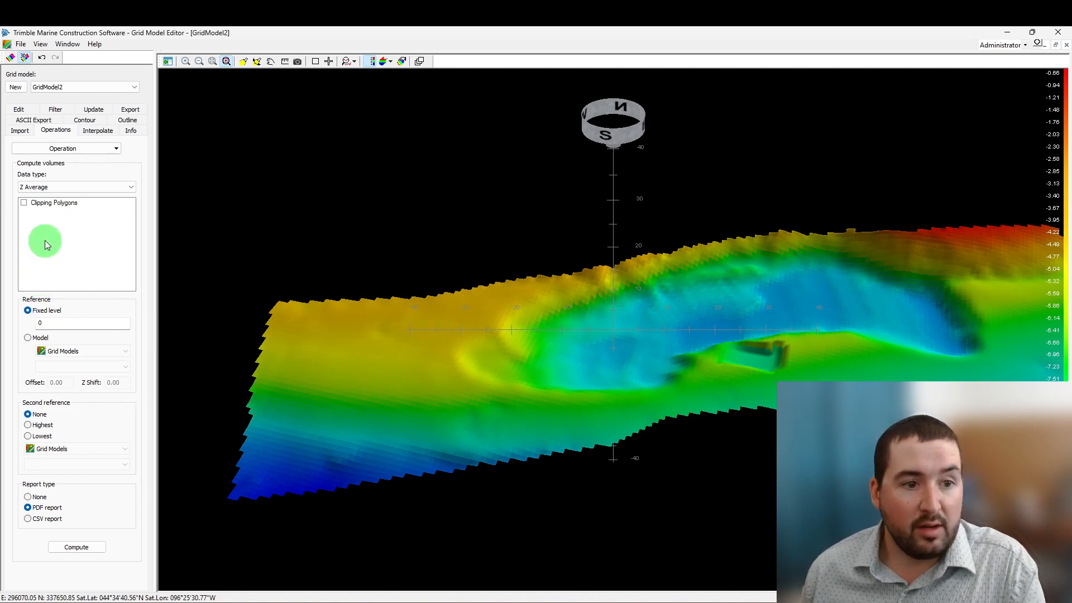
pyautogui.click(24, 203)
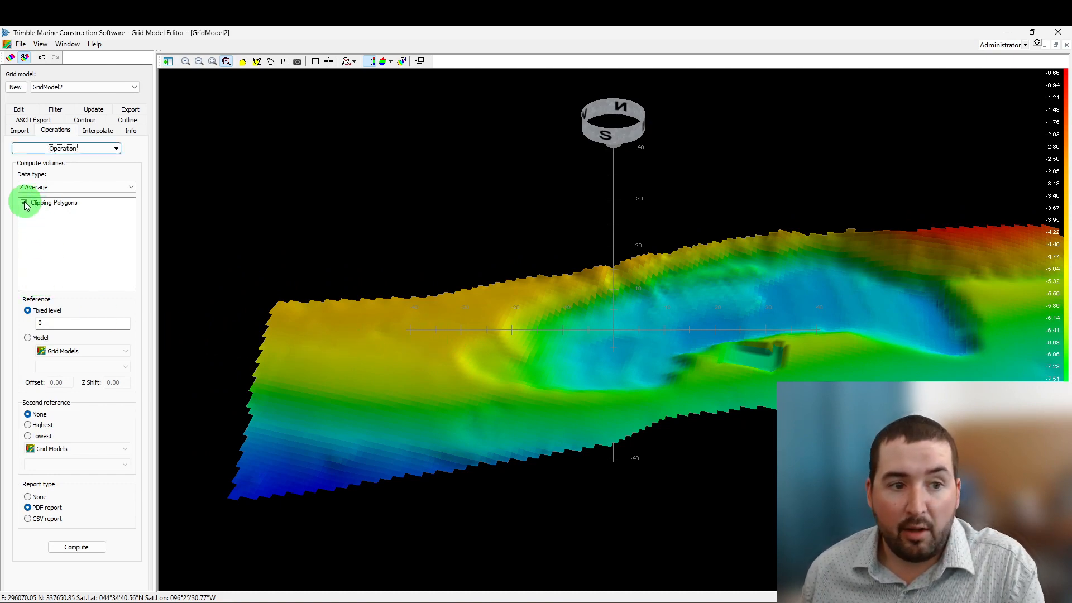
pyautogui.click(24, 203)
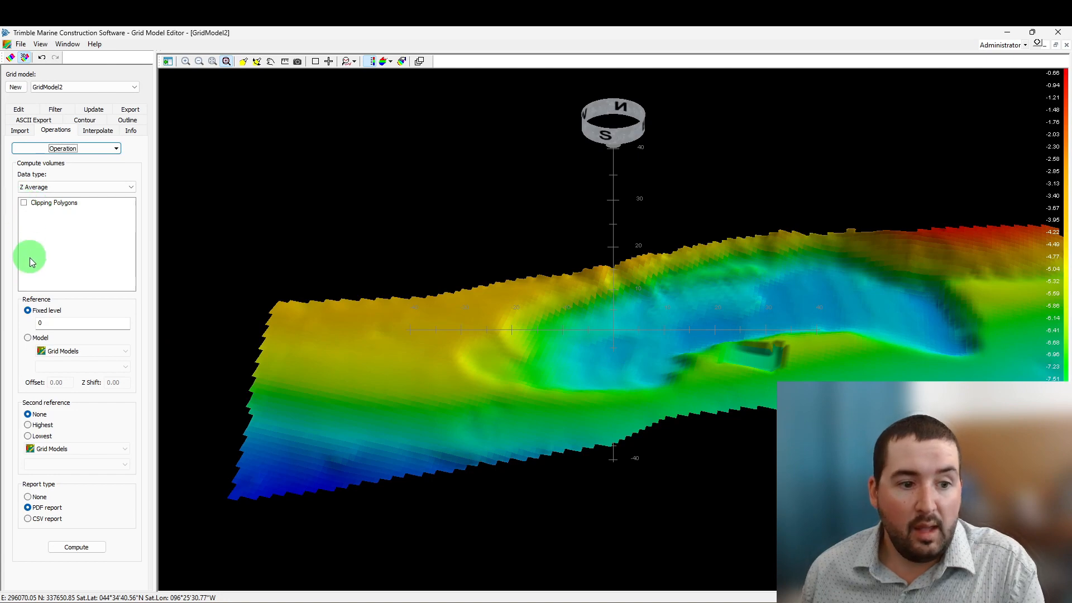
# Step: Set the volume reference to the 3D model Design 2 and the report type to None
pyautogui.click(28, 338)
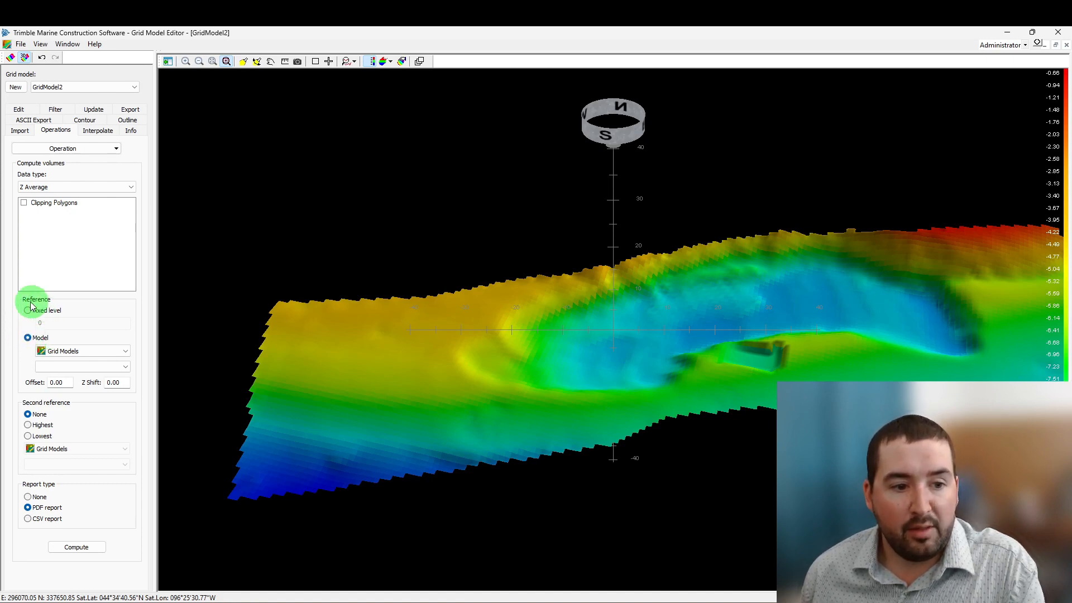
pyautogui.click(111, 351)
pyautogui.click(84, 371)
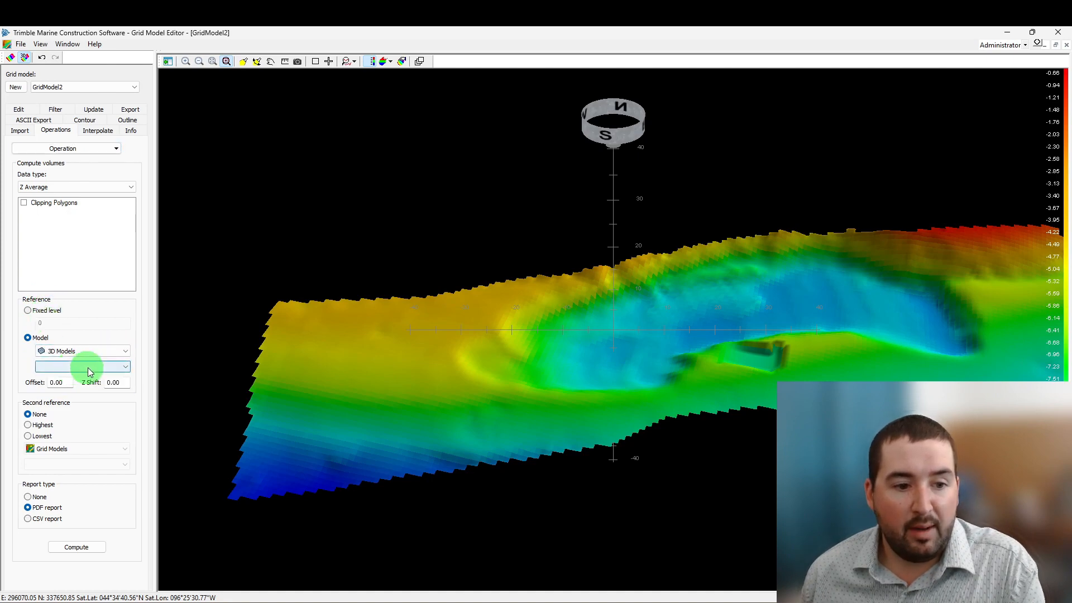
pyautogui.click(84, 366)
pyautogui.click(56, 385)
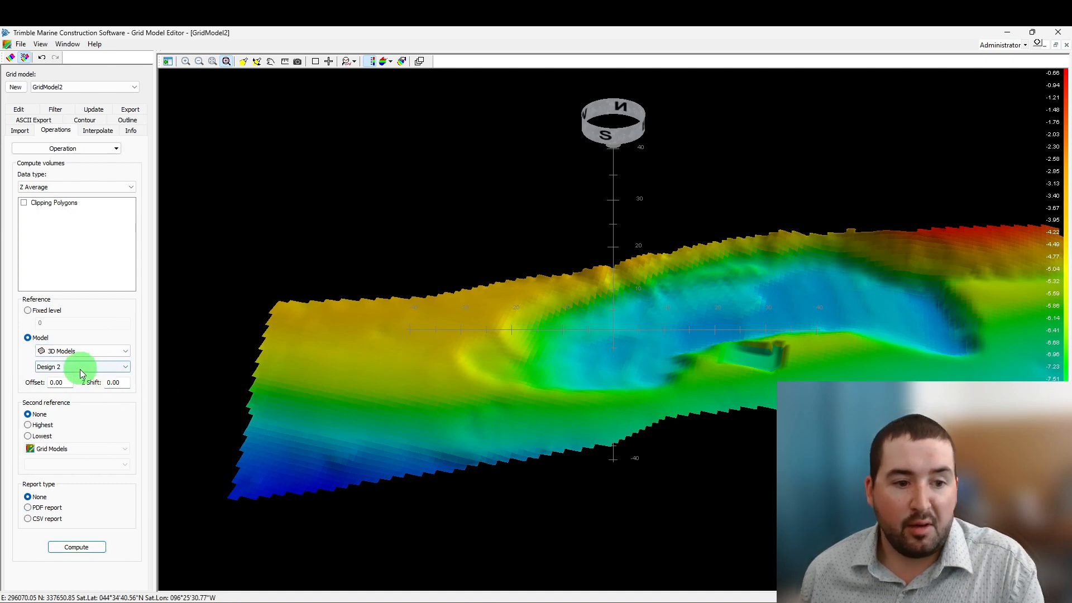
pyautogui.click(27, 496)
pyautogui.moveTo(456, 497); pyautogui.dragTo(455, 380)
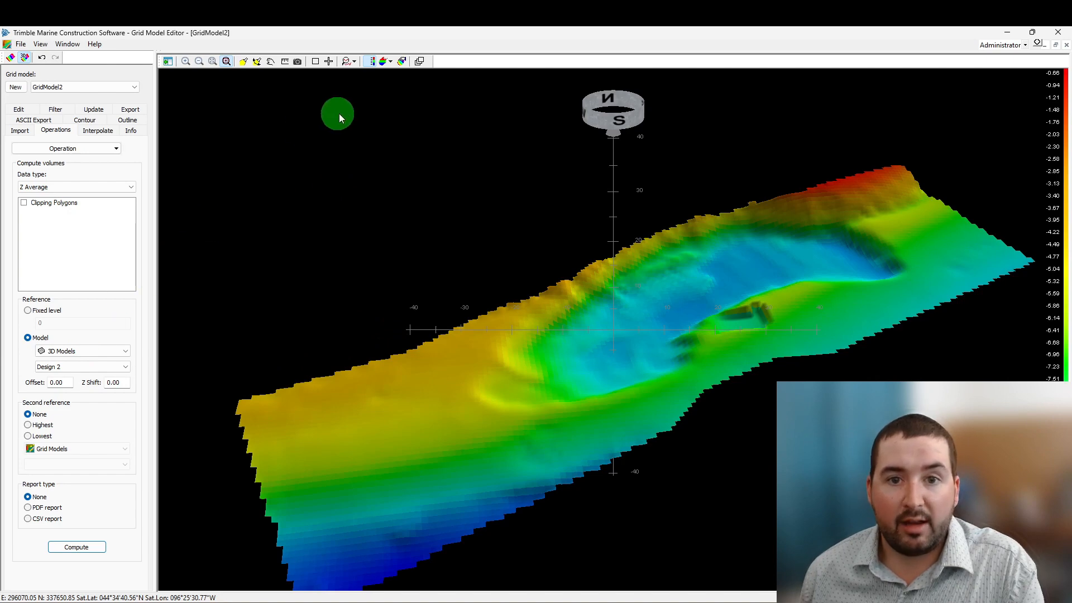
# Step: Add a 3D Design Model layer for Design 2 to the 3D view
pyautogui.click(420, 61)
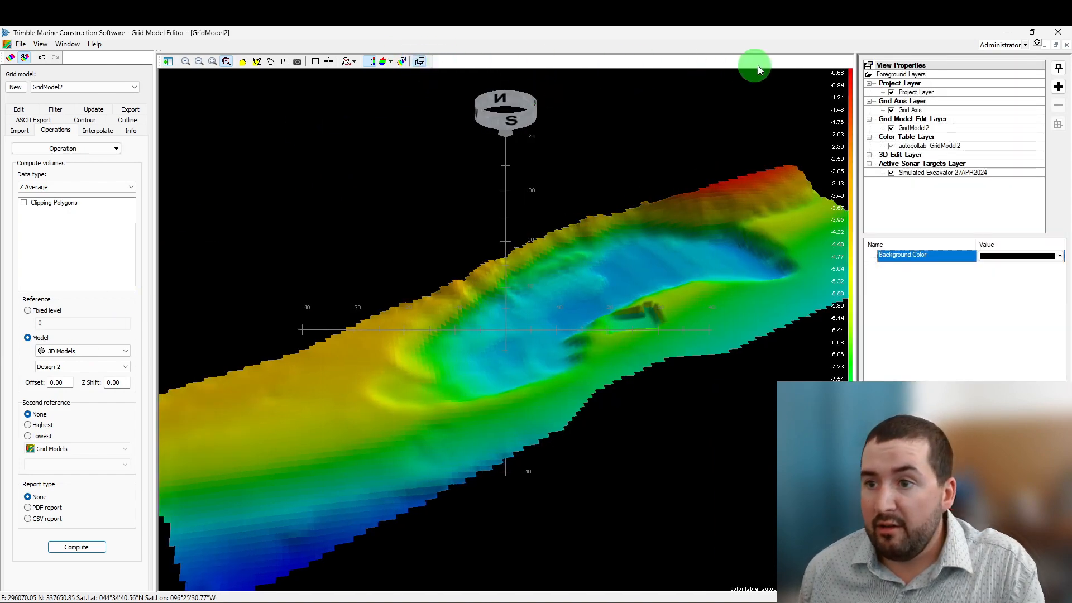
pyautogui.click(1058, 86)
pyautogui.scroll(2, 545, 311)
pyautogui.click(505, 258)
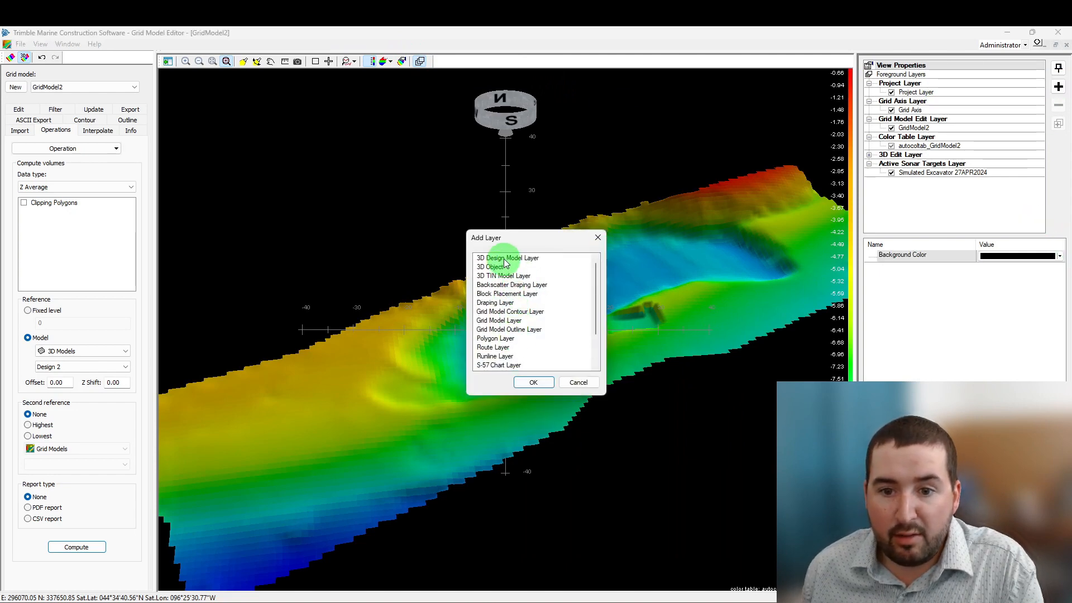
pyautogui.click(533, 383)
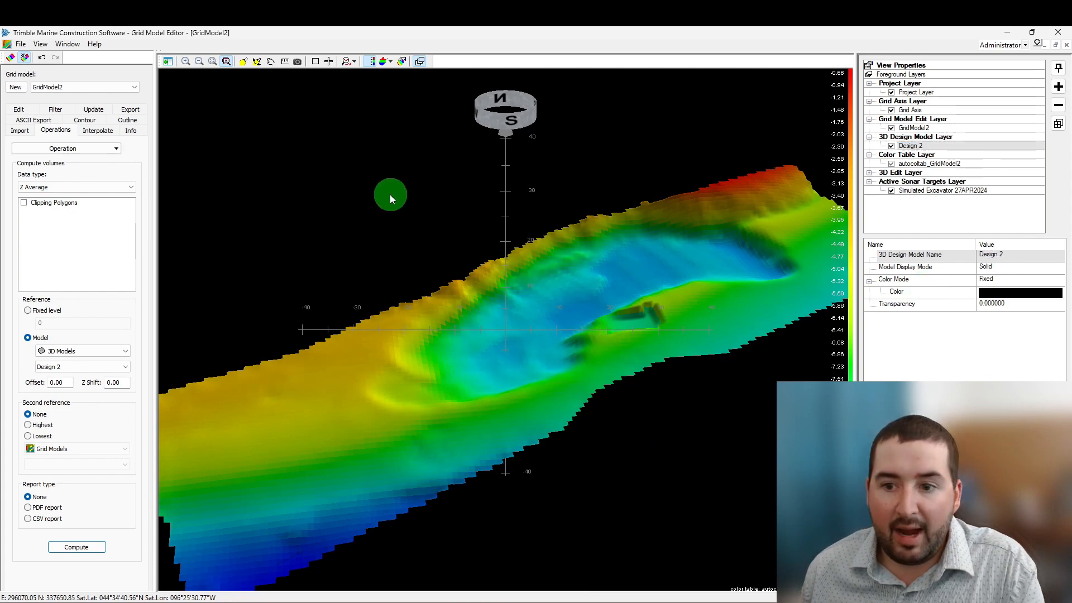
# Step: Change the fixed color of the Design 2 layer to red and inspect it against the grid model
pyautogui.click(1040, 296)
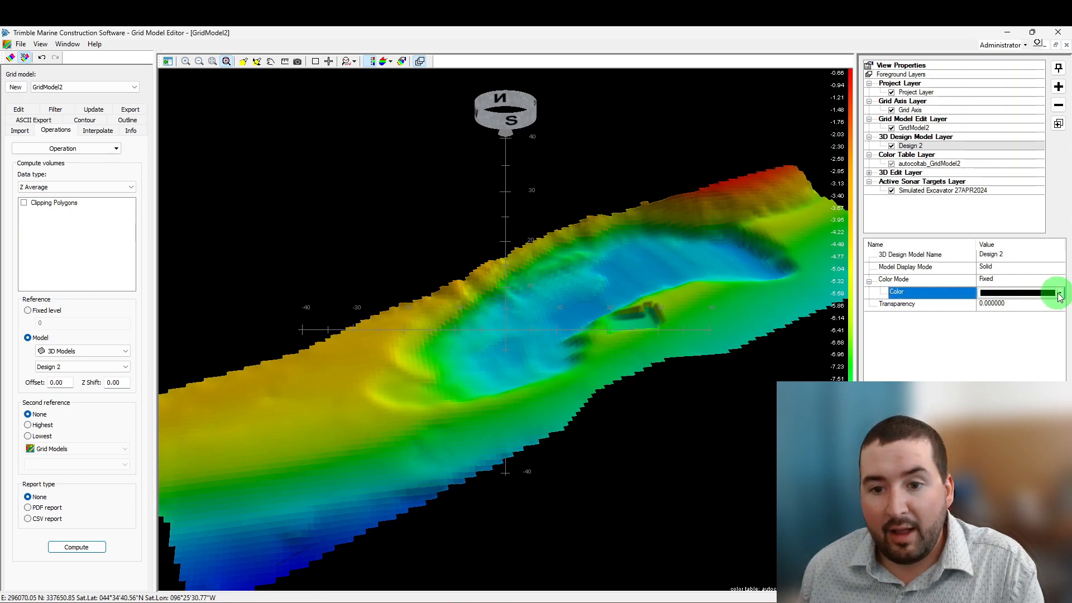
pyautogui.click(1060, 294)
pyautogui.click(995, 335)
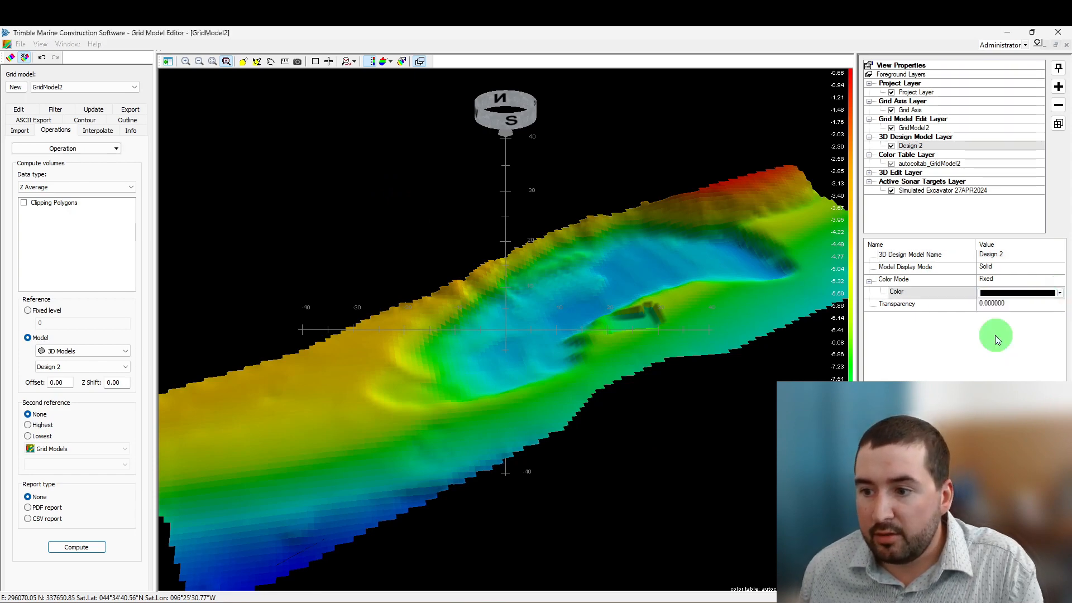
pyautogui.moveTo(601, 457); pyautogui.dragTo(213, 473)
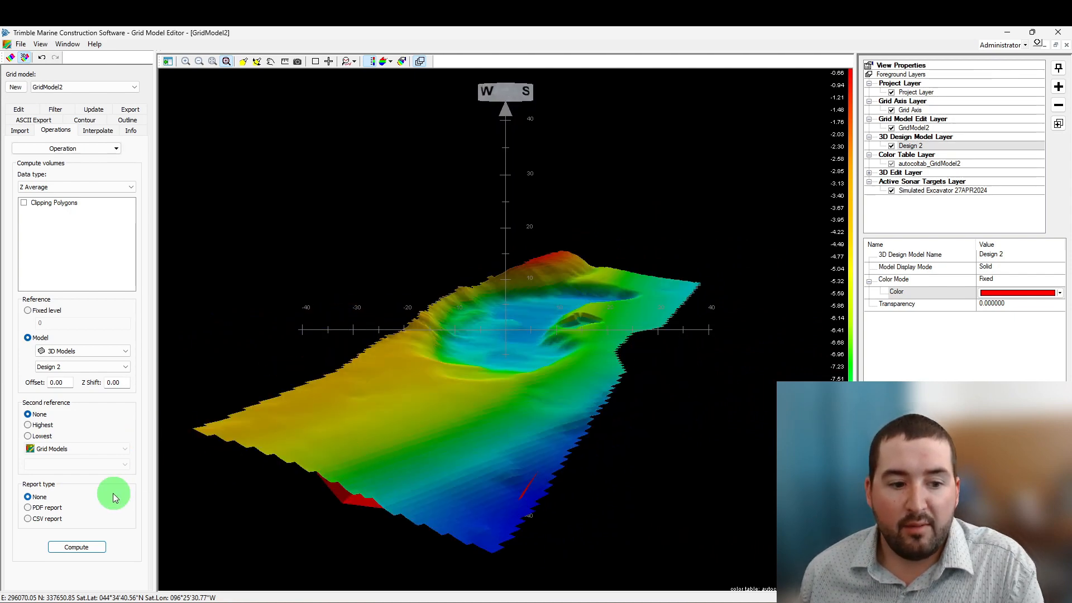
# Step: Compute the volumes as a PDF report named GridModel2, including images and using the default difference color table
pyautogui.click(28, 509)
pyautogui.click(79, 549)
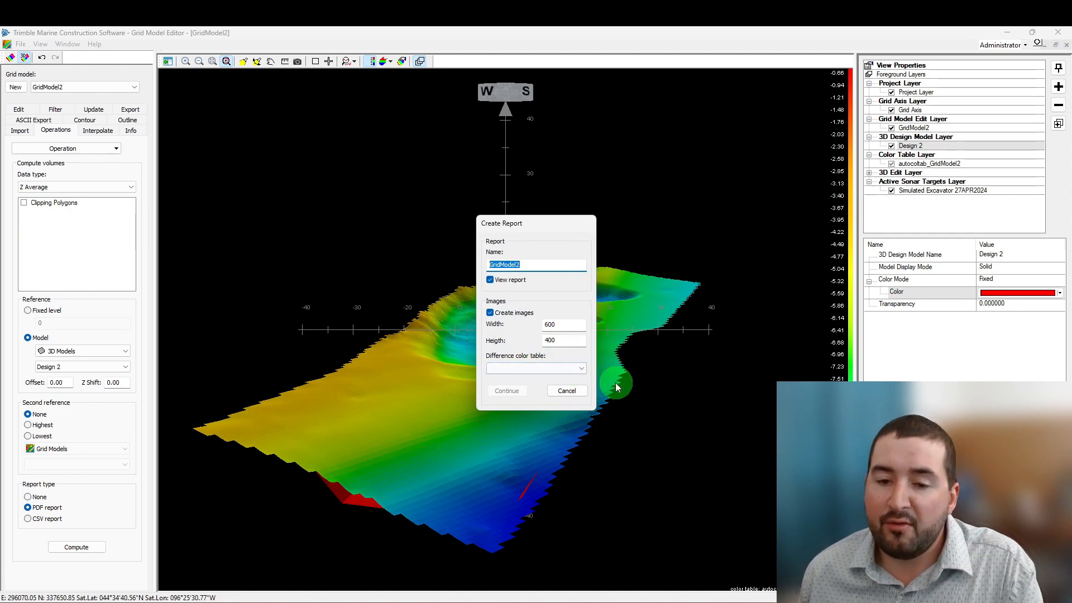
pyautogui.click(582, 368)
pyautogui.click(497, 407)
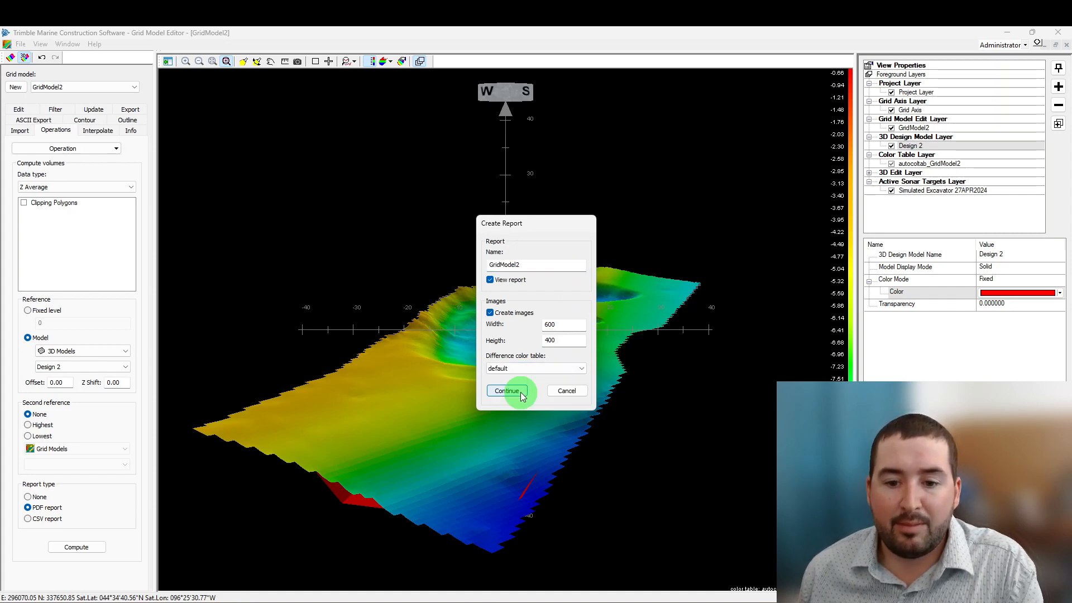
pyautogui.click(521, 393)
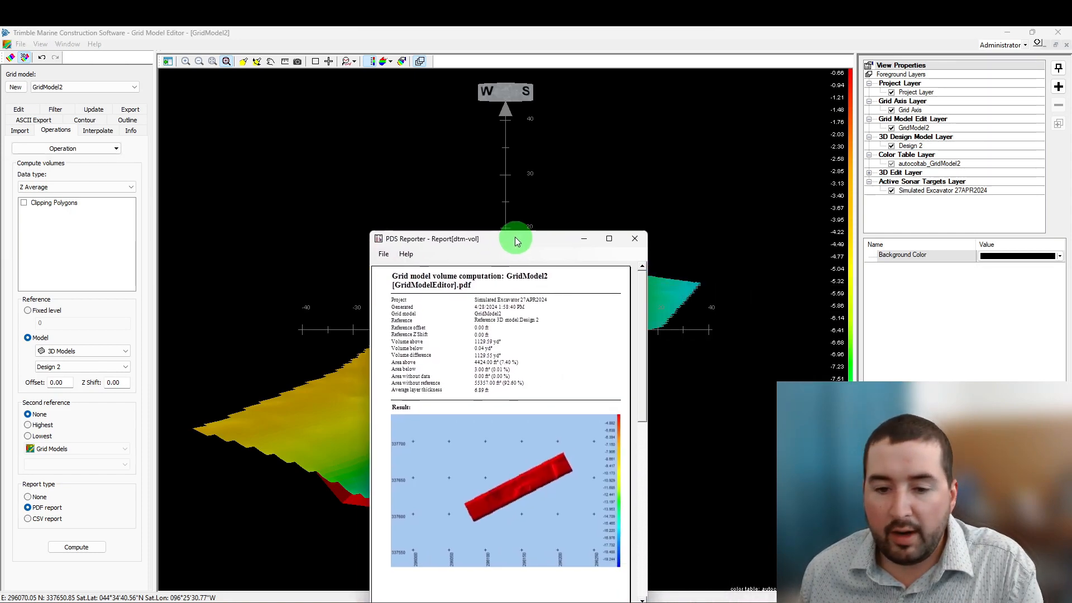
# Step: Enlarge the volume report, examine its volume and area figures plus the Result and Model images, and close it
pyautogui.moveTo(514, 237); pyautogui.dragTo(511, 162)
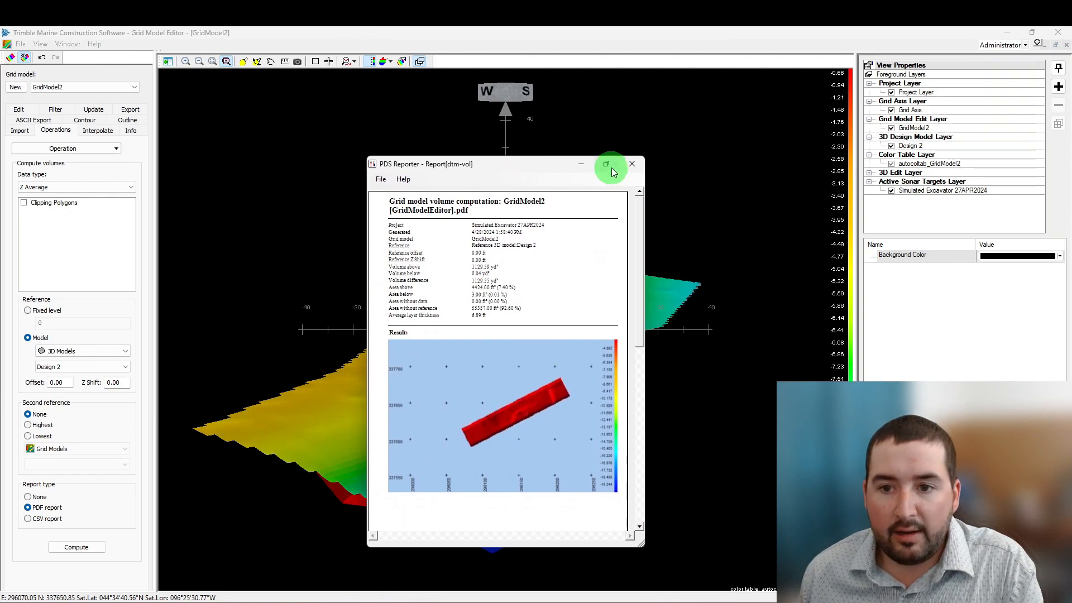
pyautogui.click(607, 163)
pyautogui.scroll(-2, 638, 297)
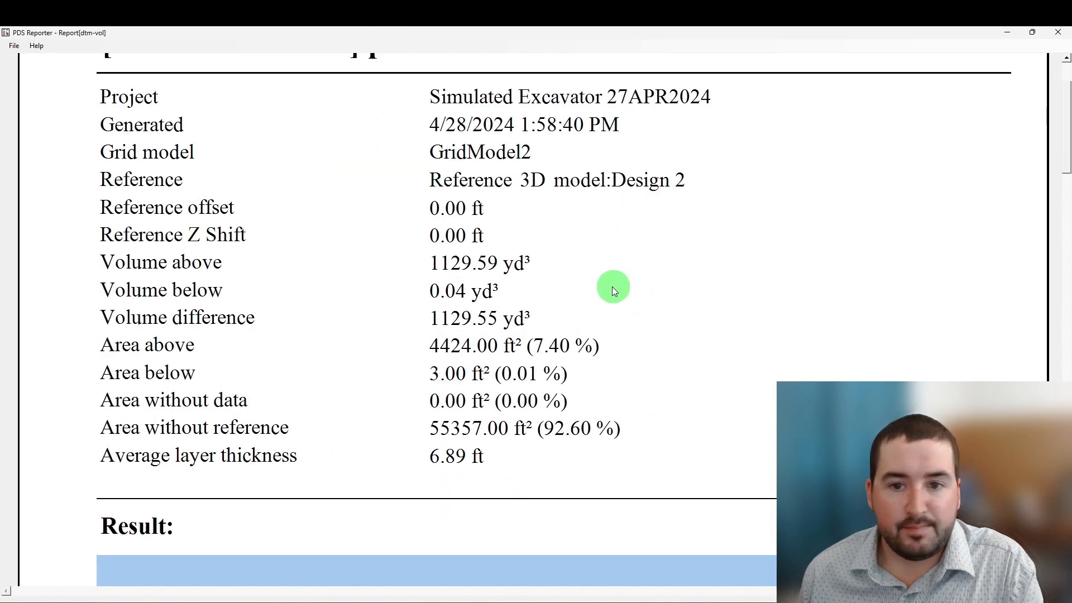
pyautogui.scroll(2, 559, 307)
pyautogui.scroll(-2, 530, 346)
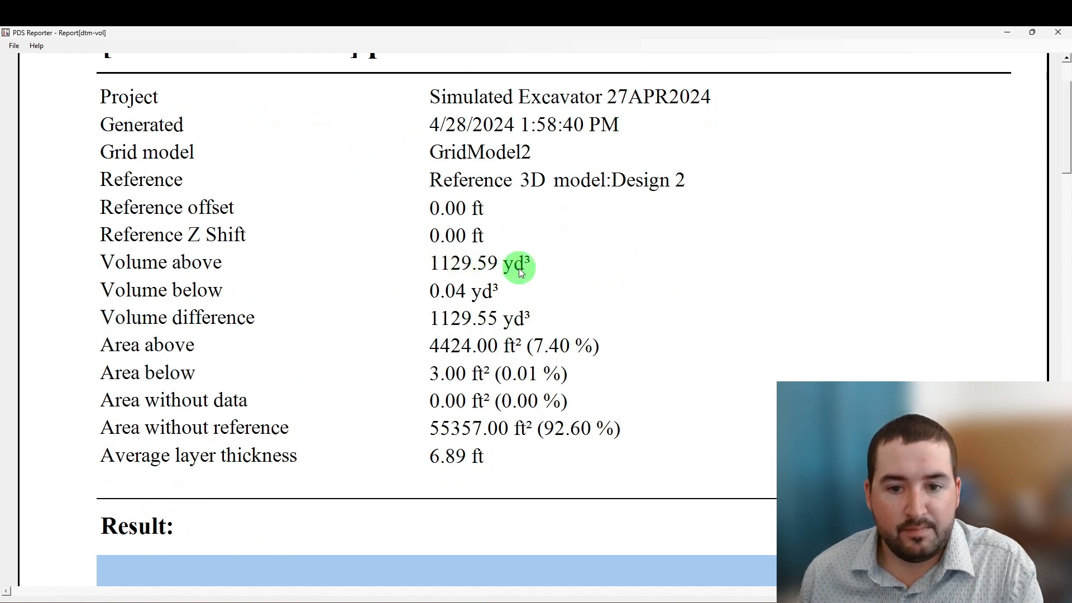
pyautogui.scroll(-10, 519, 268)
pyautogui.scroll(-5, 524, 267)
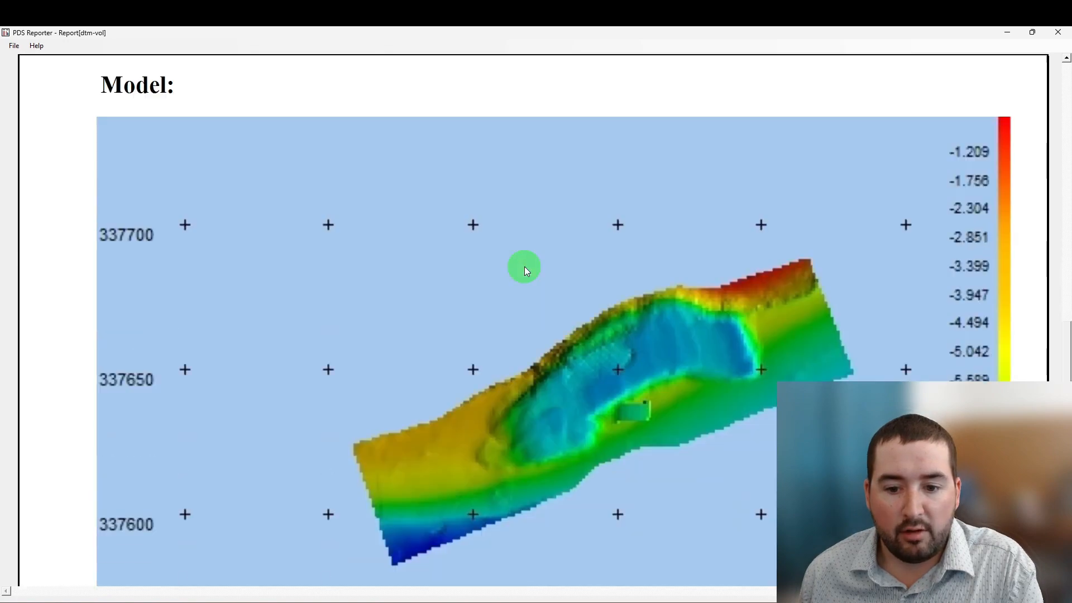
pyautogui.scroll(1, 524, 267)
pyautogui.scroll(-2, 524, 267)
pyautogui.scroll(4, 575, 307)
pyautogui.scroll(8, 575, 310)
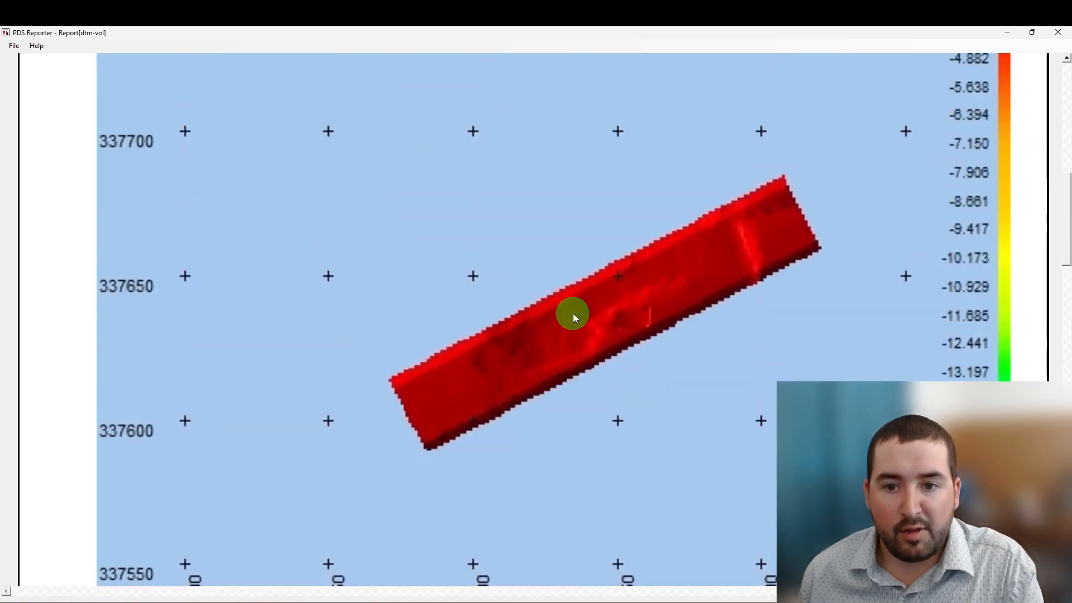
pyautogui.scroll(-3, 571, 323)
pyautogui.scroll(8, 571, 322)
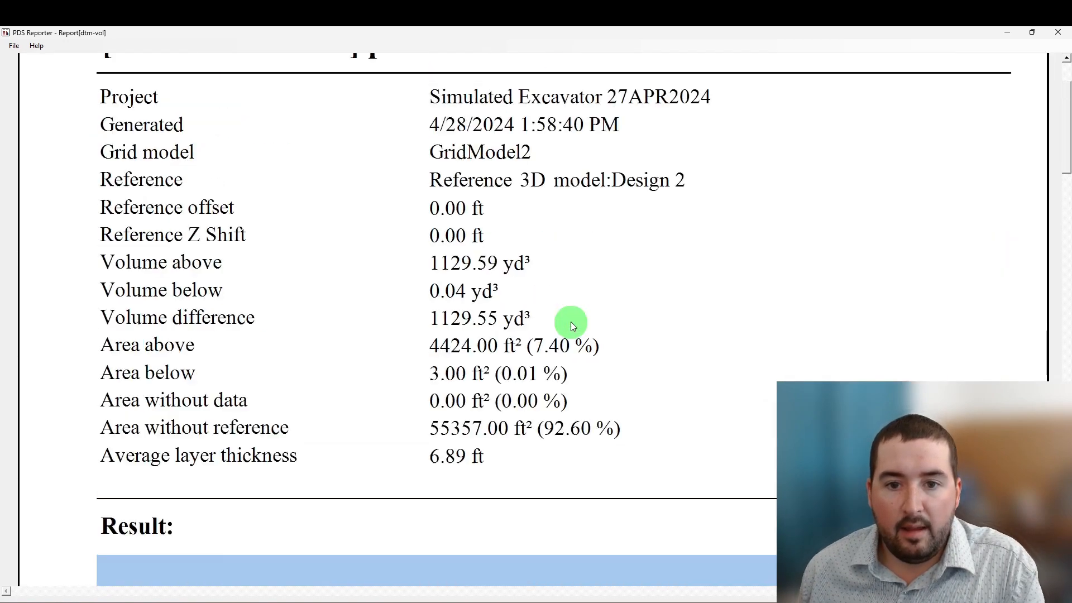
pyautogui.scroll(-3, 571, 322)
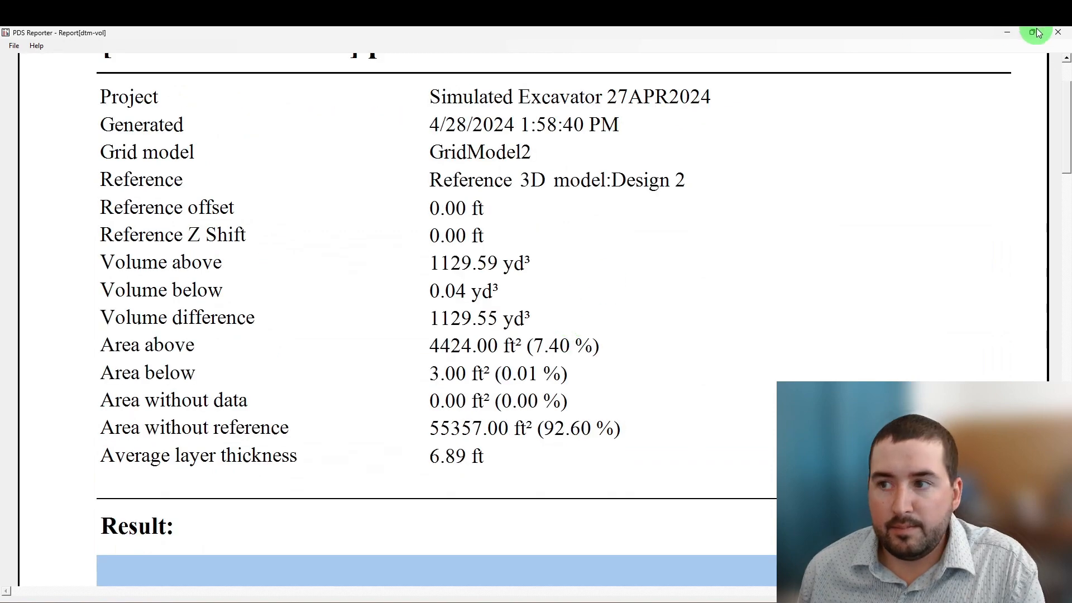
pyautogui.click(1058, 32)
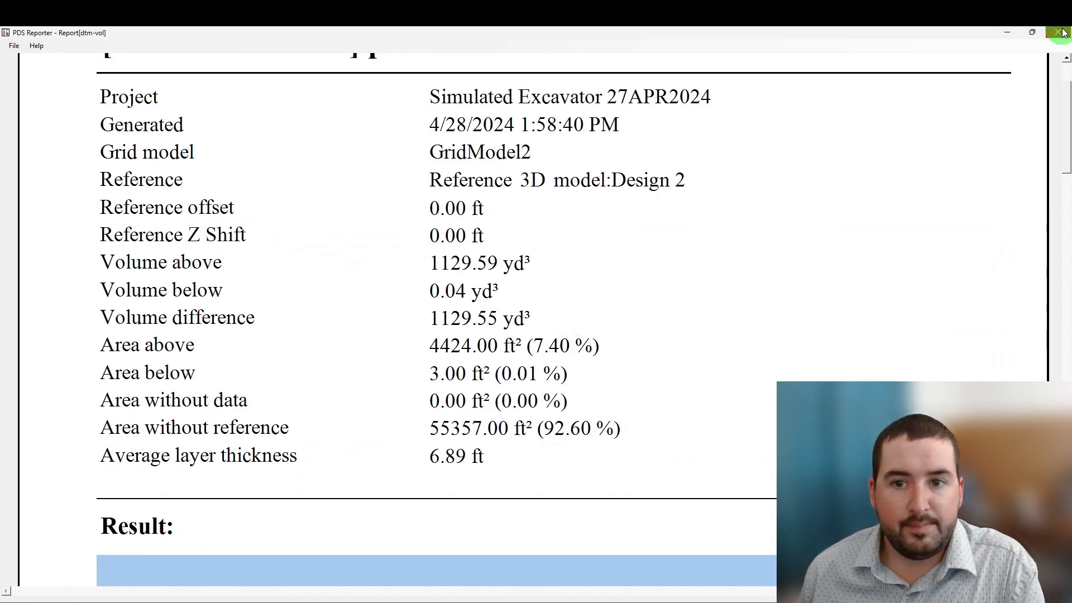
# Step: Hide the Design 2 layer and the View Properties pane to show only the grid model
pyautogui.moveTo(449, 280); pyautogui.dragTo(421, 377)
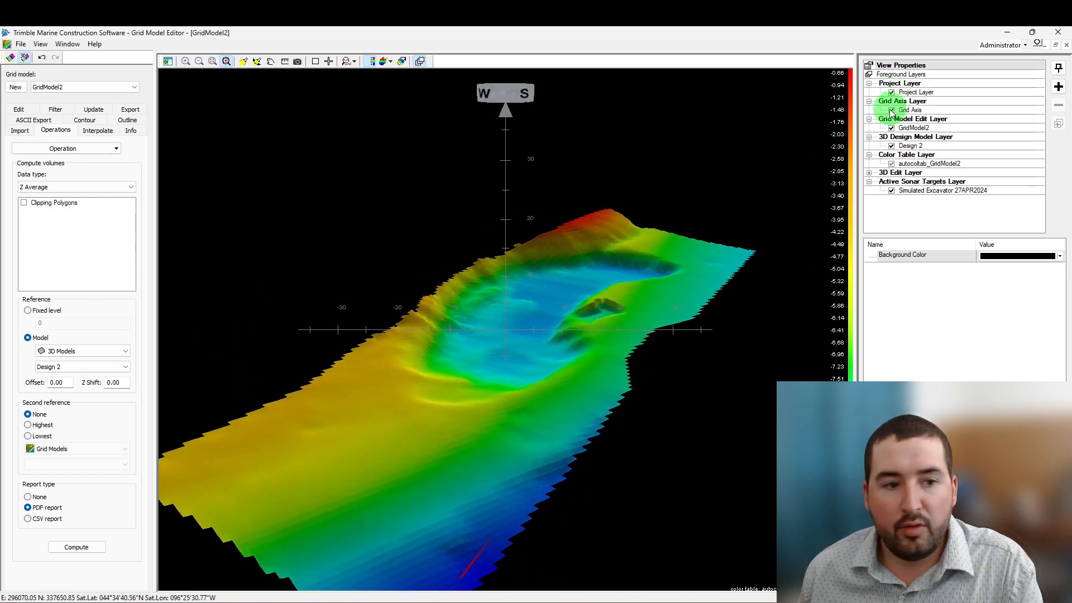
pyautogui.click(891, 146)
pyautogui.moveTo(647, 363); pyautogui.dragTo(658, 332)
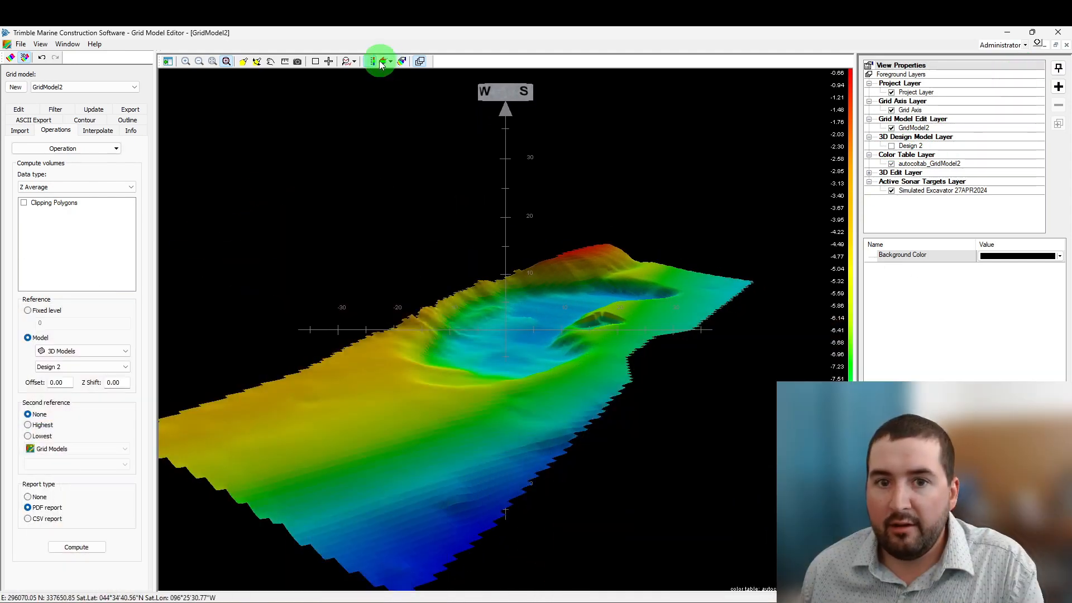
pyautogui.click(420, 61)
pyautogui.moveTo(592, 339); pyautogui.dragTo(538, 400)
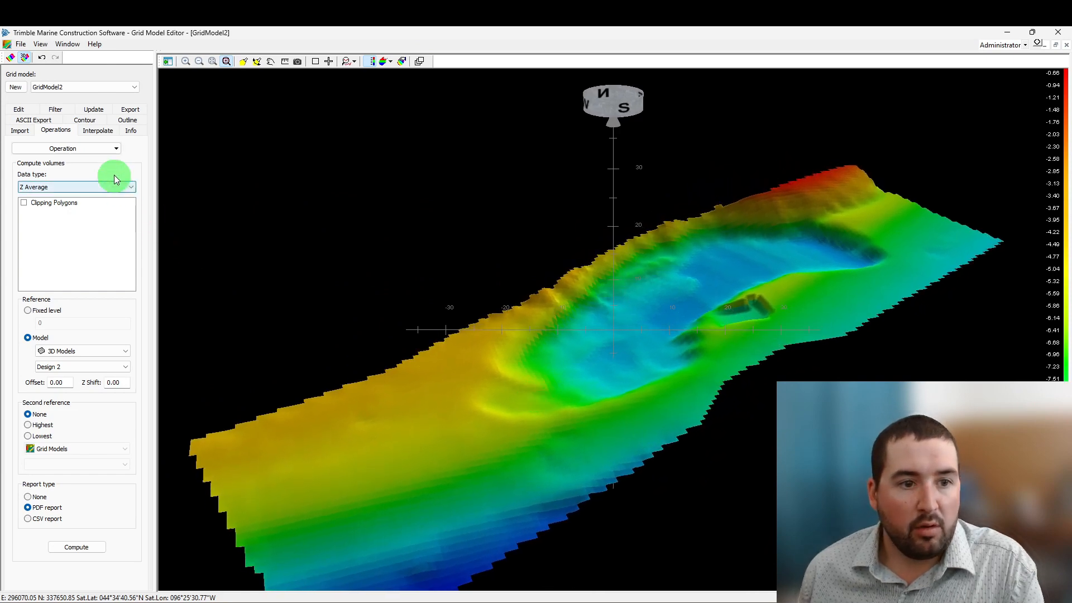
# Step: Create a new contour definition named Definition1 for the Z Average data
pyautogui.click(90, 121)
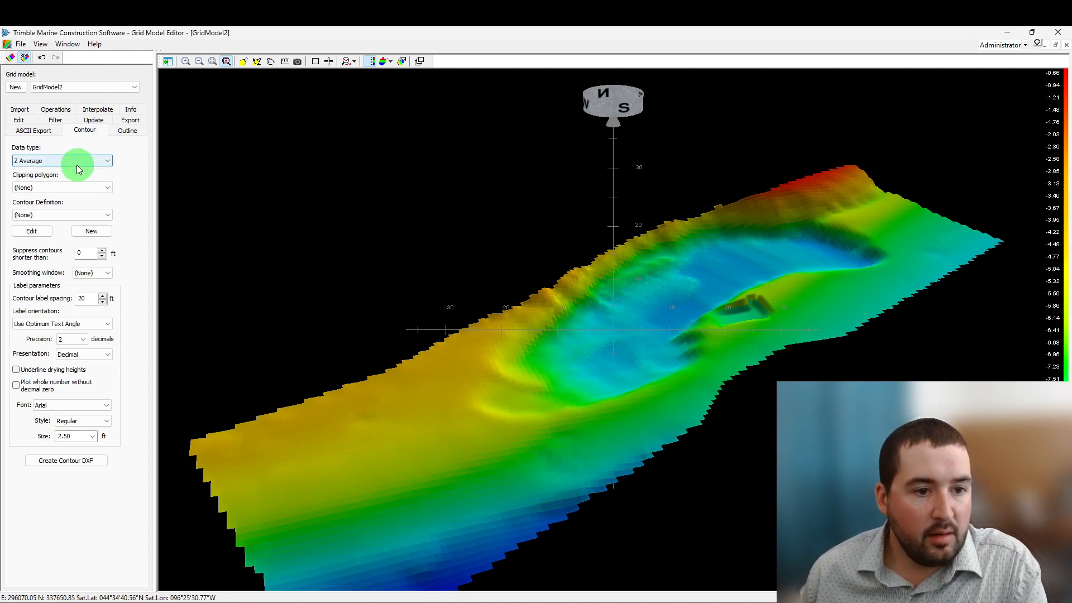
pyautogui.click(90, 230)
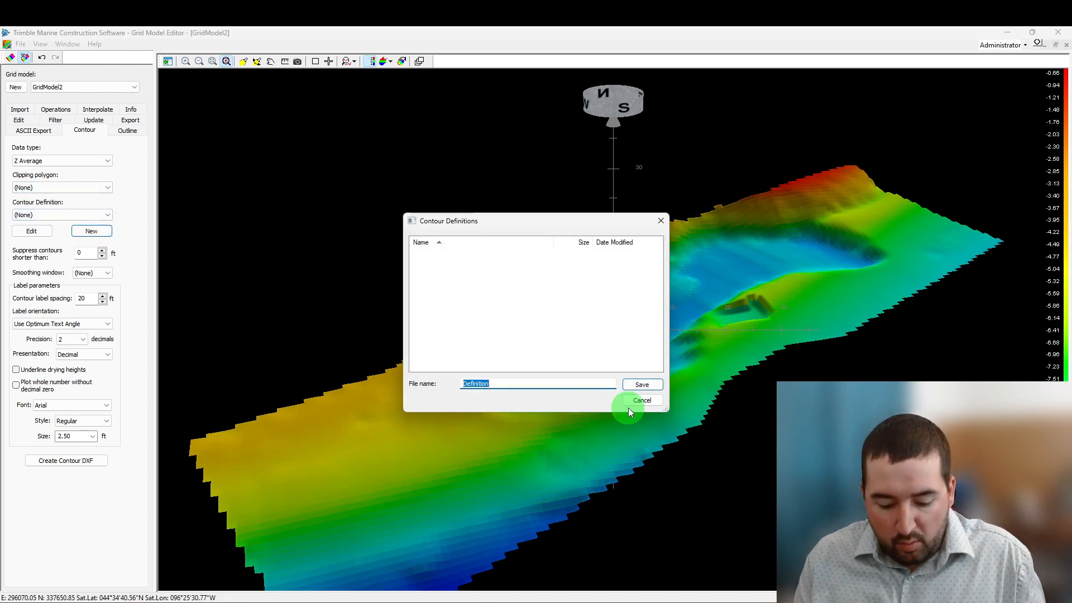
pyautogui.write('Defin')
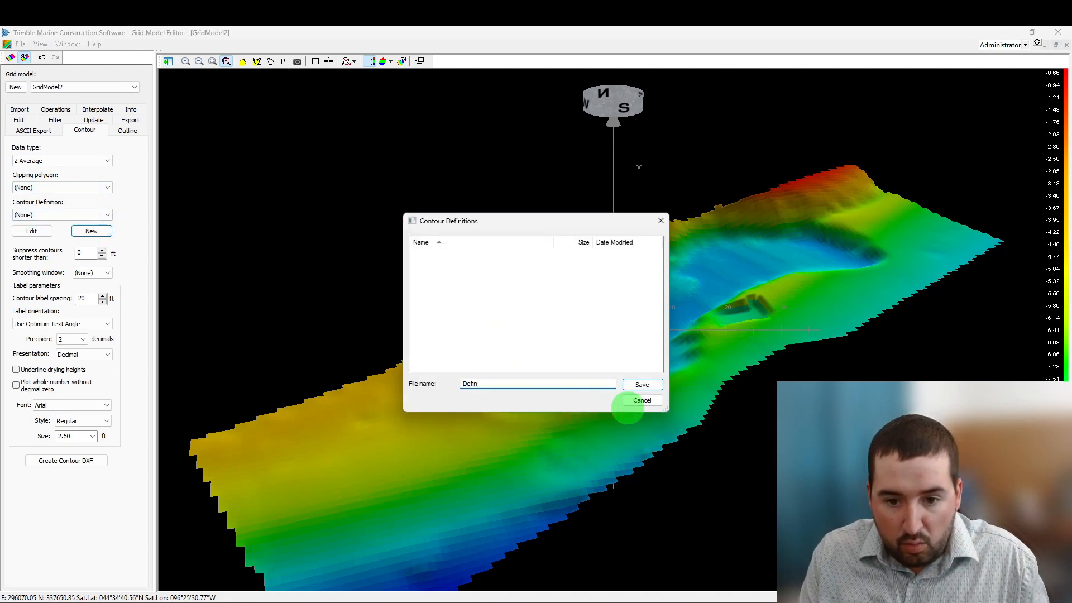
pyautogui.press('Return')
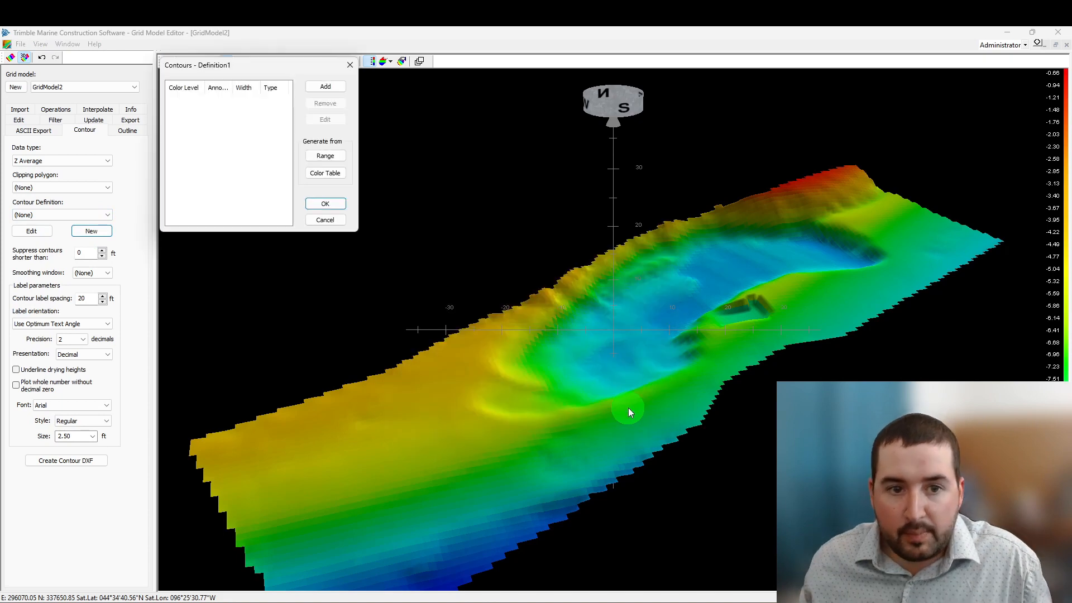
pyautogui.moveTo(266, 65); pyautogui.dragTo(306, 145)
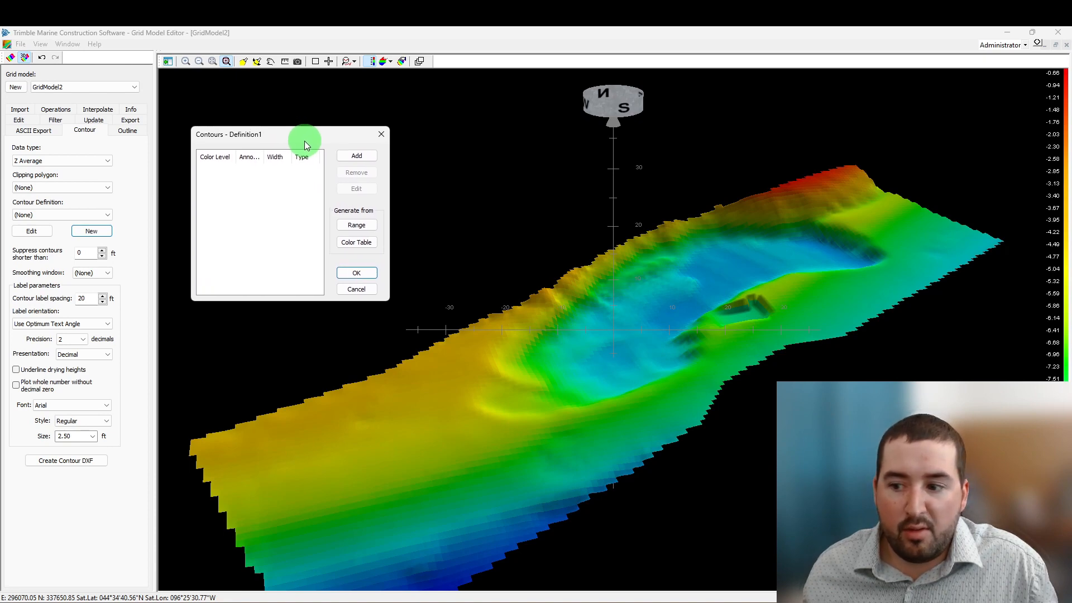
# Step: Generate contour levels from 0 down to -12 at an interval of 1 and save them in Definition1
pyautogui.click(357, 225)
pyautogui.click(318, 201)
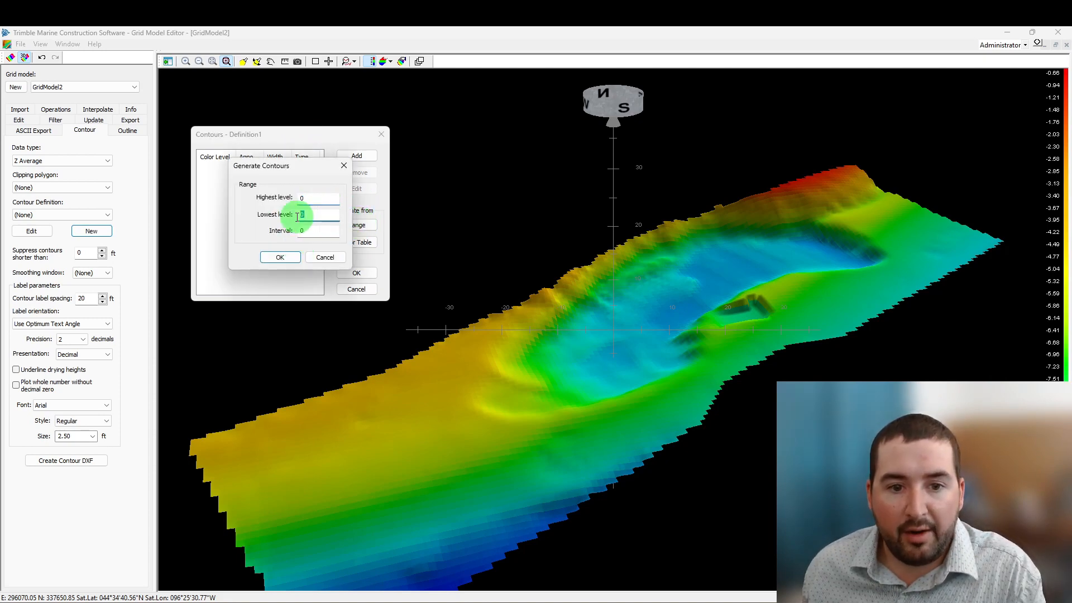
pyautogui.write('-')
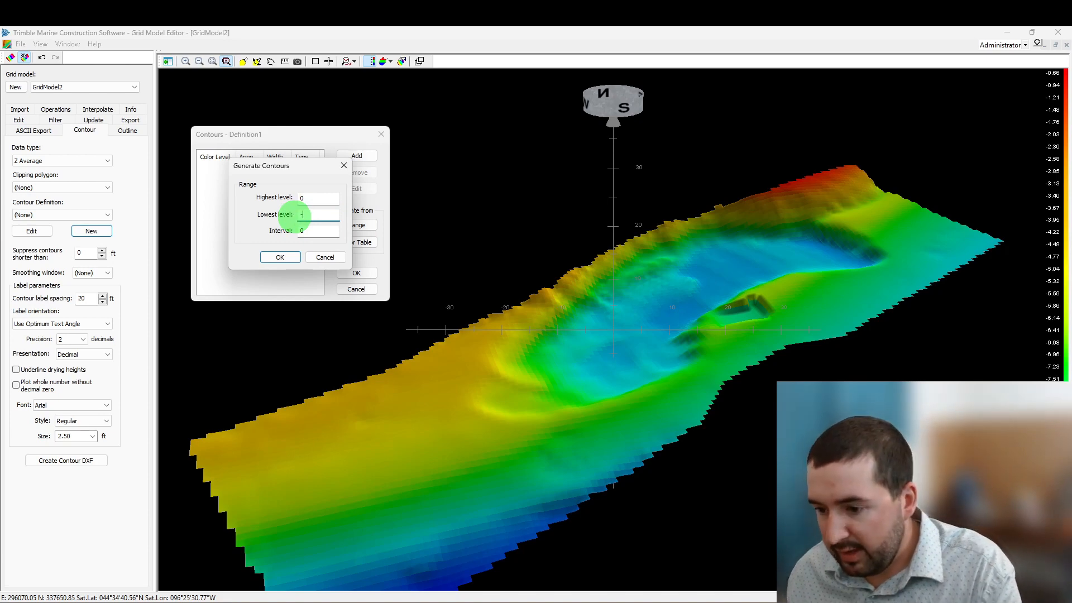
pyautogui.write('12')
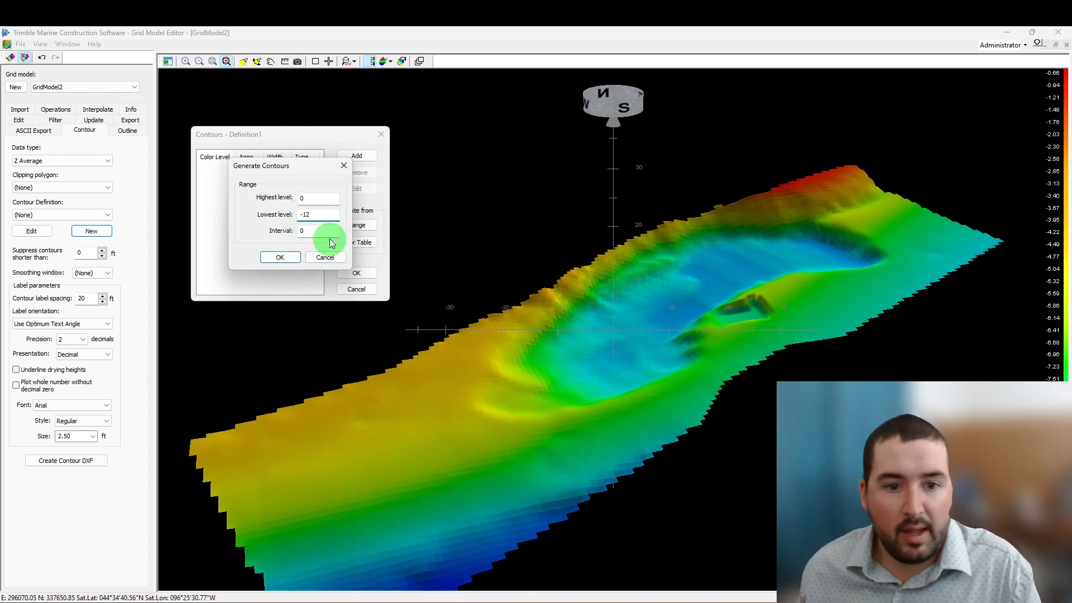
pyautogui.press('Tab')
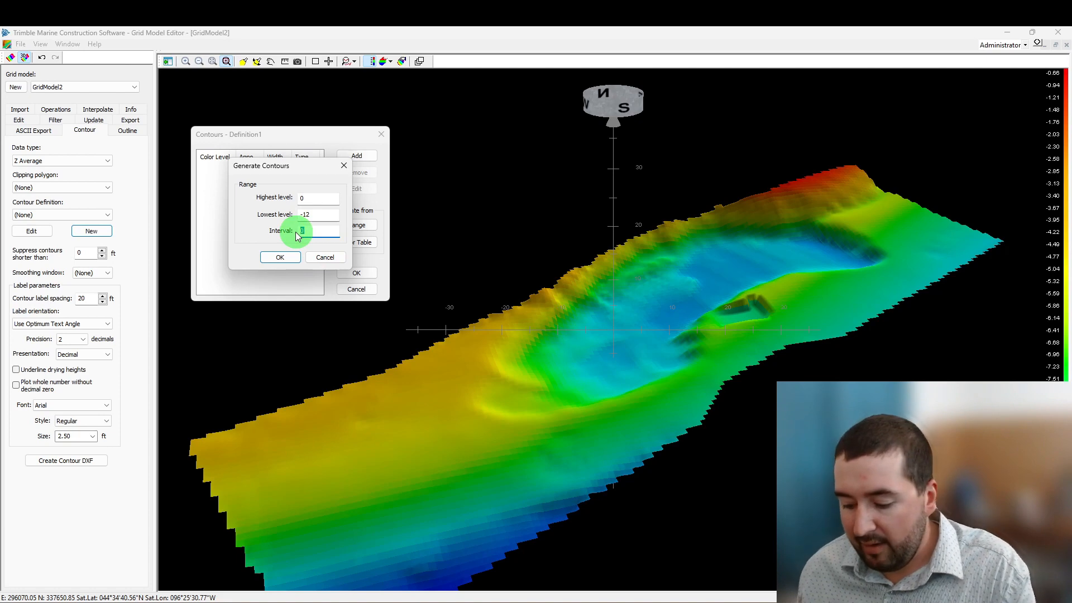
pyautogui.write('1')
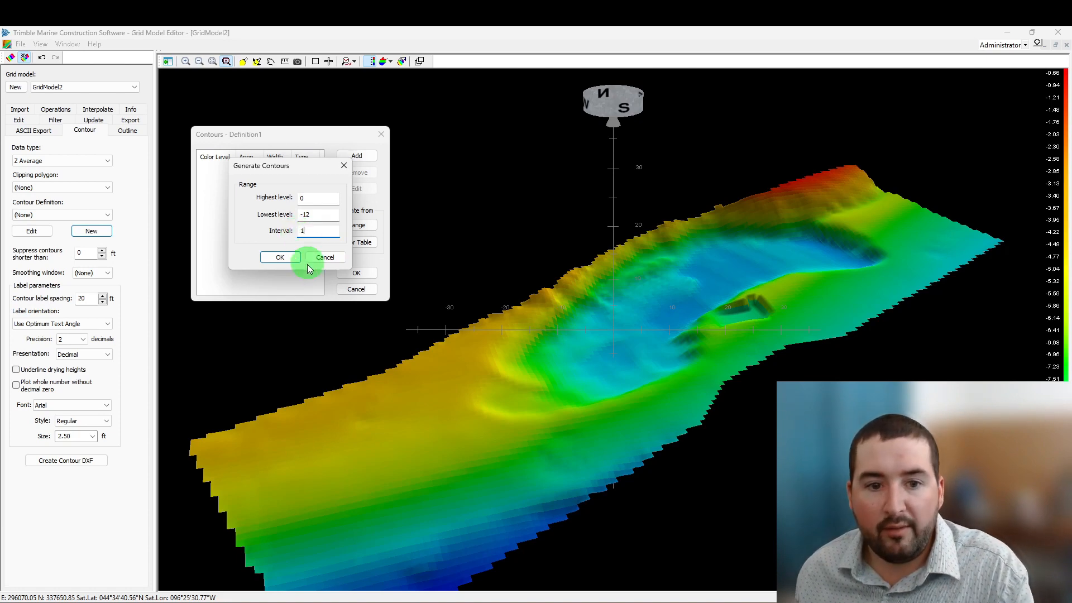
pyautogui.click(279, 257)
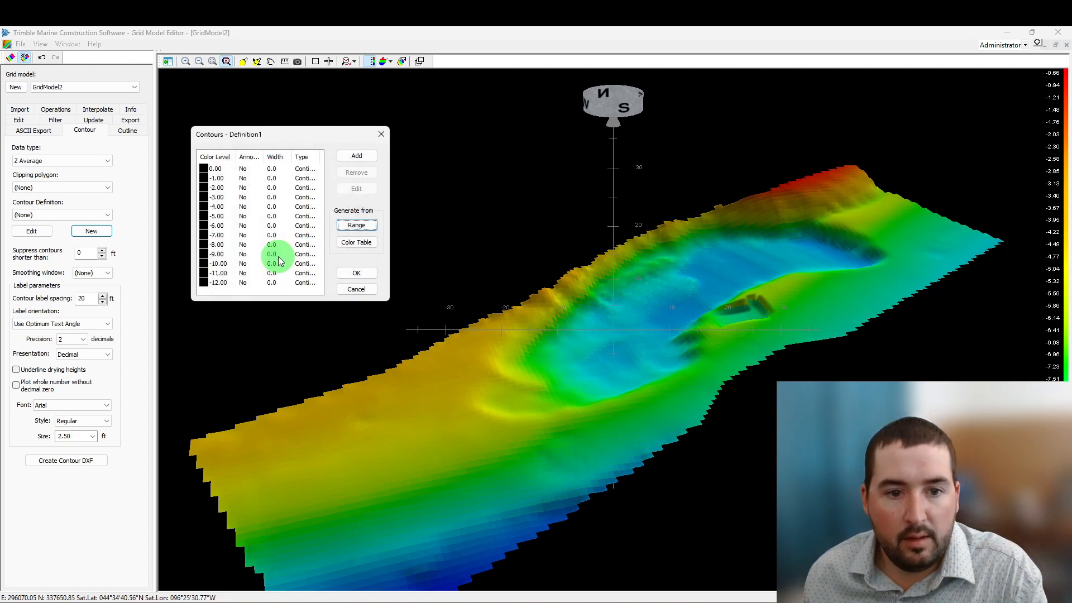
pyautogui.click(357, 273)
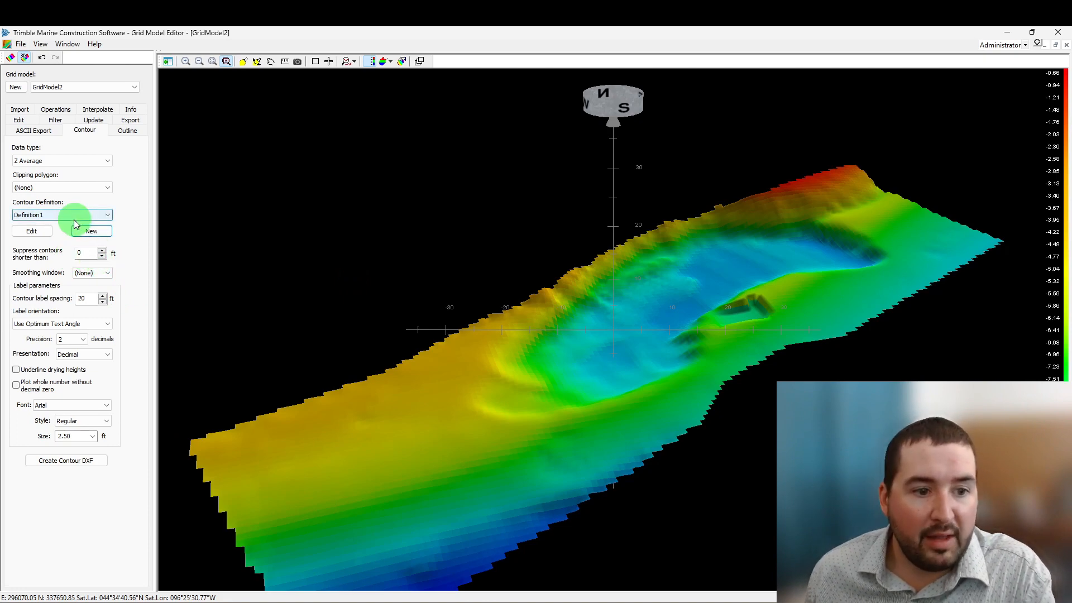
# Step: Create the contour DXF as GridModel2_Definition1.dxf in the Simulated Excavator 27APR2024 project folder and inspect the contours on the model
pyautogui.click(80, 463)
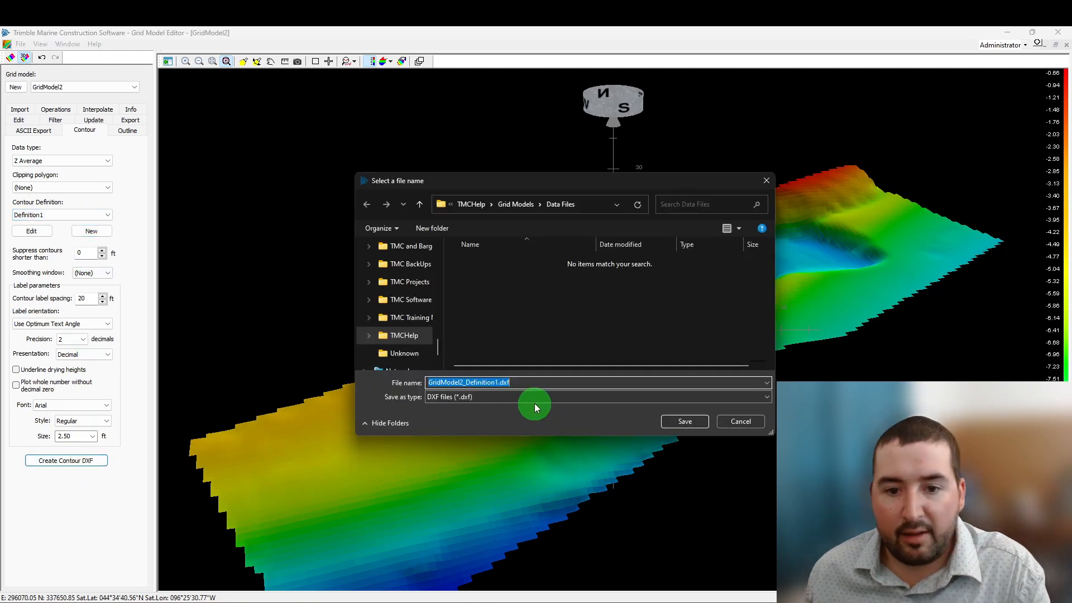
pyautogui.scroll(10, 402, 285)
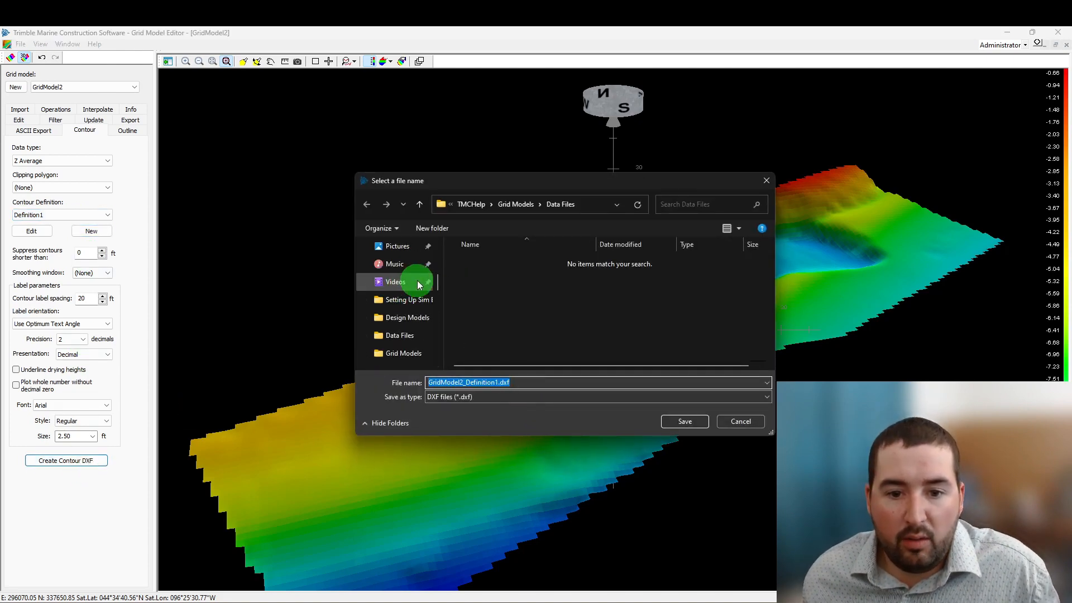
pyautogui.scroll(-5, 417, 285)
pyautogui.click(405, 282)
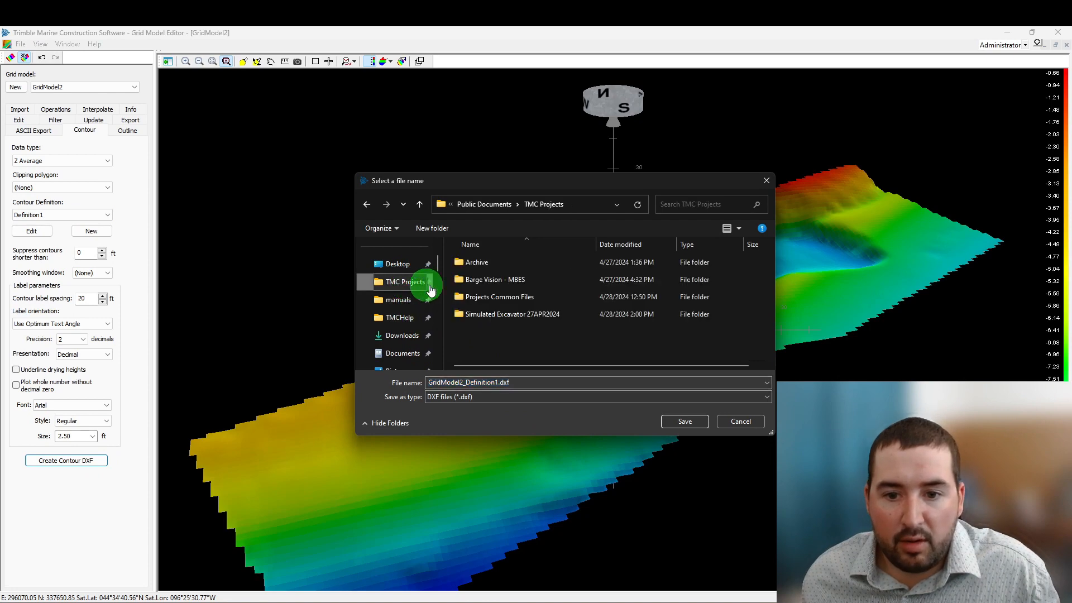
pyautogui.doubleClick(561, 312)
pyautogui.click(508, 383)
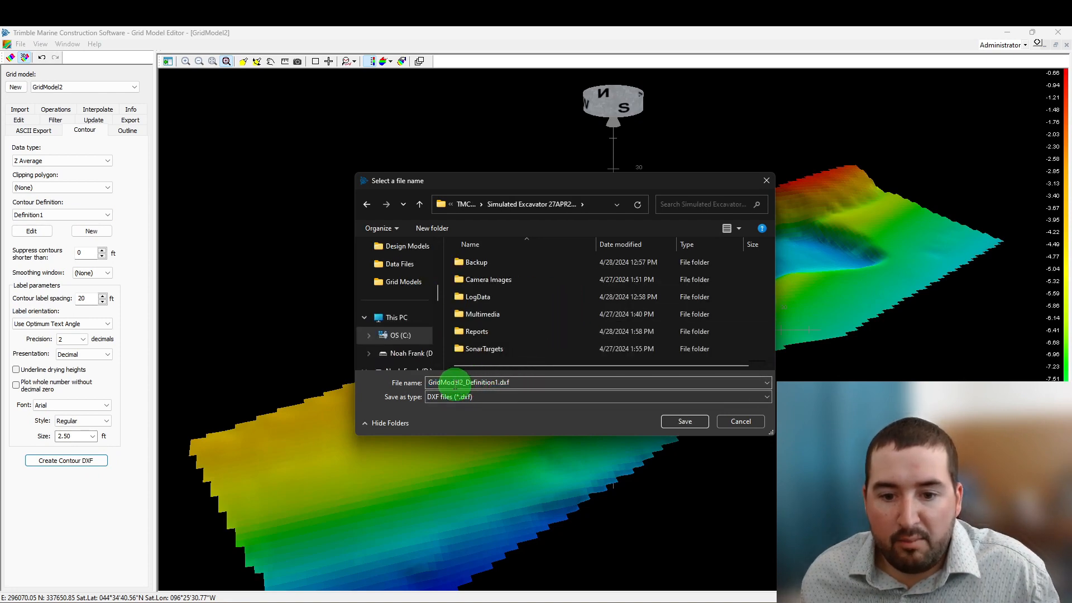
pyautogui.click(684, 422)
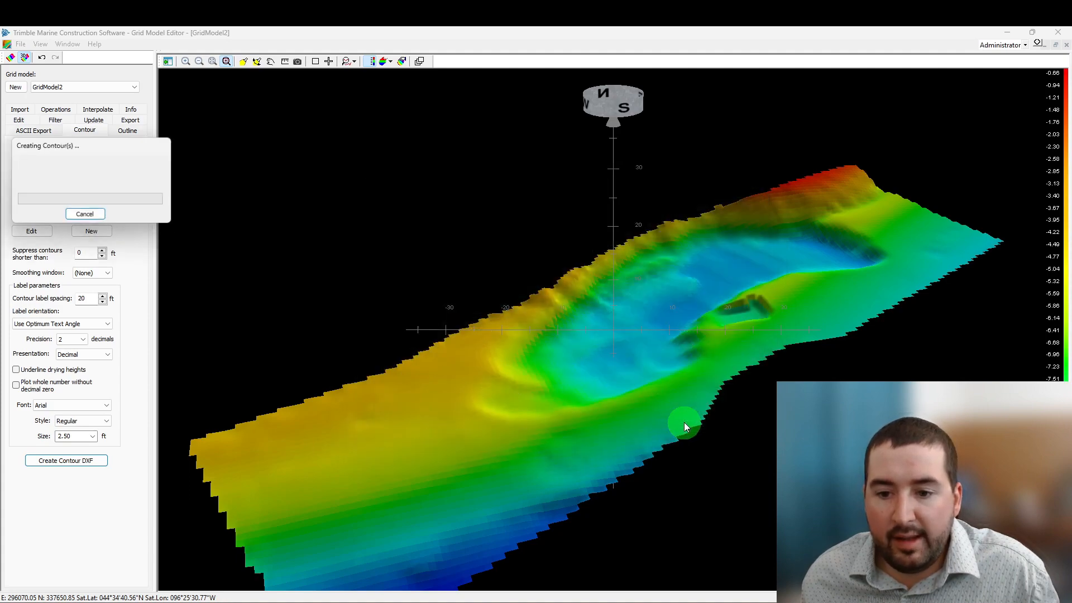
pyautogui.moveTo(697, 417); pyautogui.dragTo(431, 364)
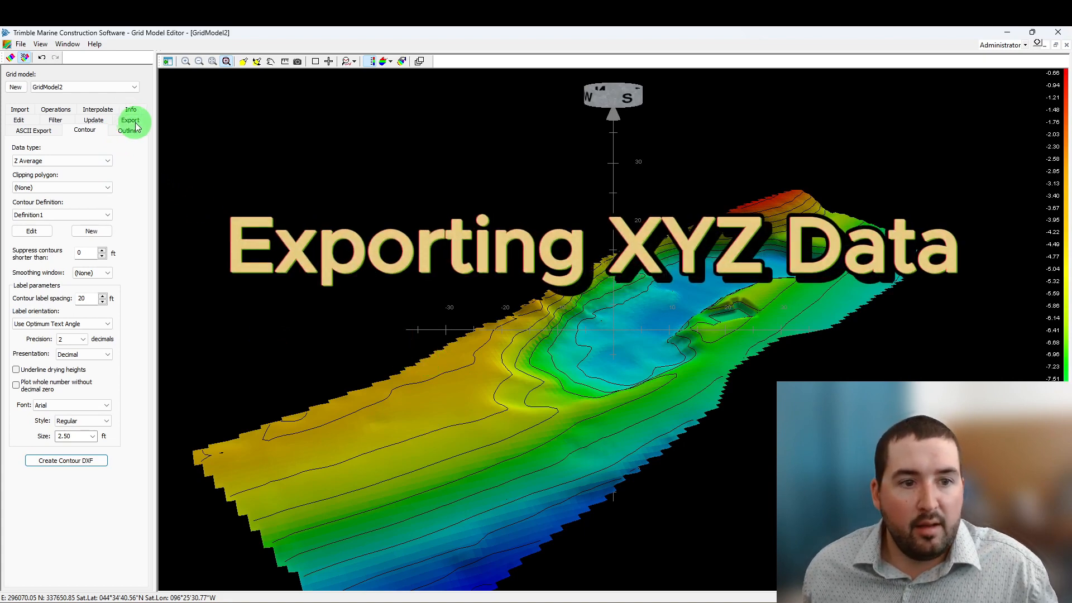
# Step: Set up the ASCII export of GridModel2 to include only the Z Average data, excluding Hit Count
pyautogui.moveTo(657, 398); pyautogui.dragTo(623, 420)
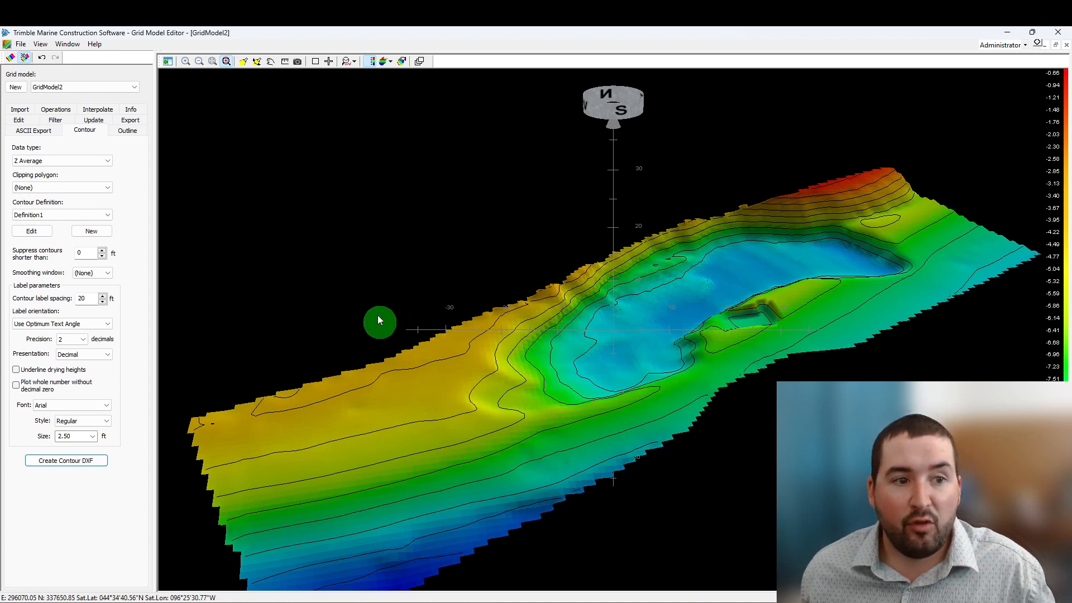
pyautogui.click(49, 131)
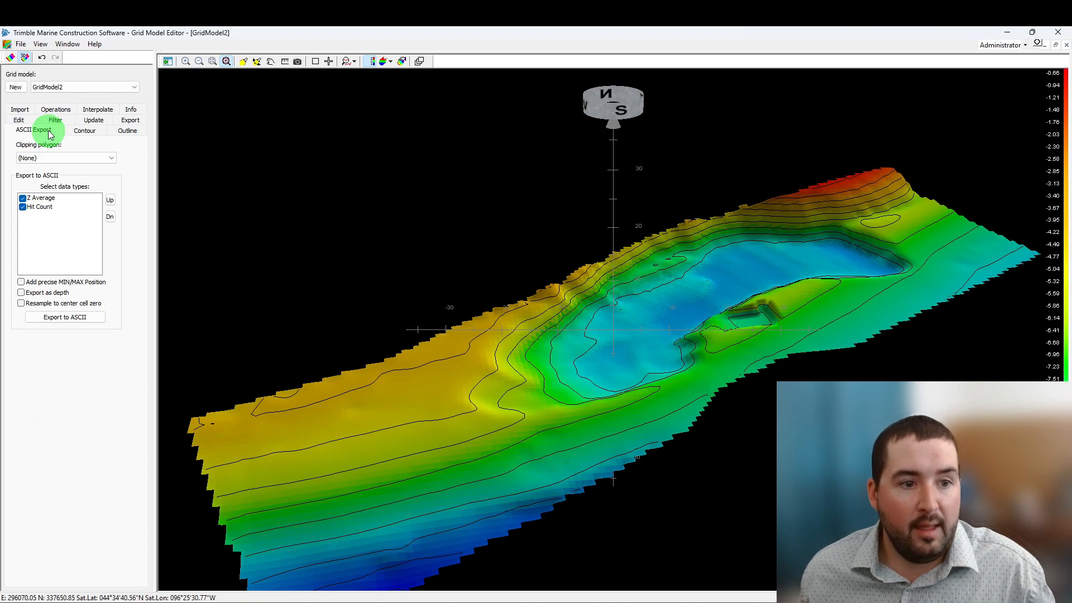
pyautogui.click(22, 207)
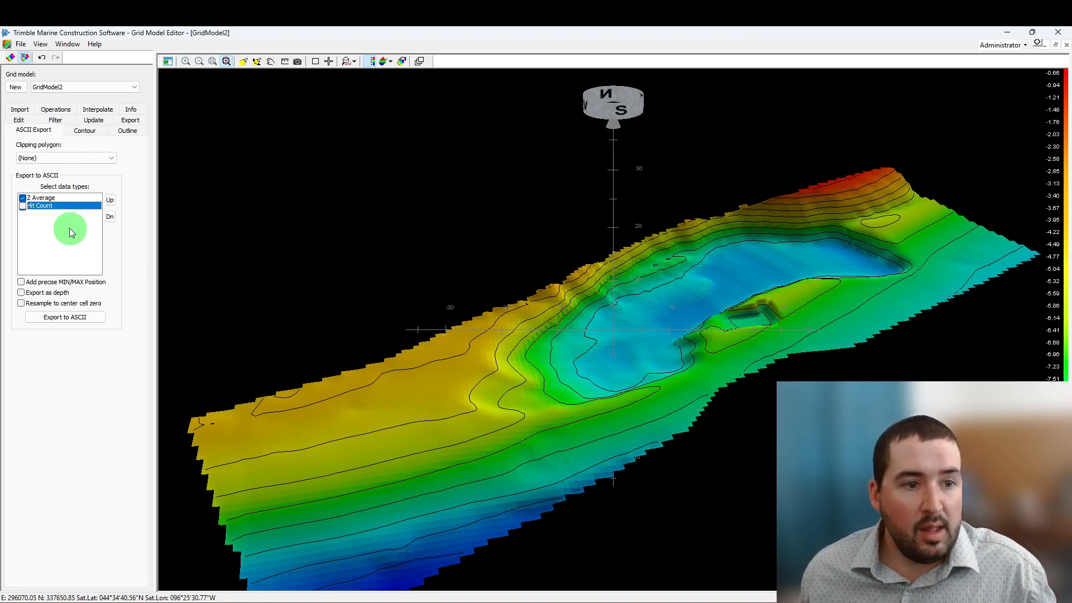
# Step: Export the grid data as the comma-separated file XYZ Export.csv in the Simulated Excavator 27APR2024 project folder
pyautogui.click(65, 317)
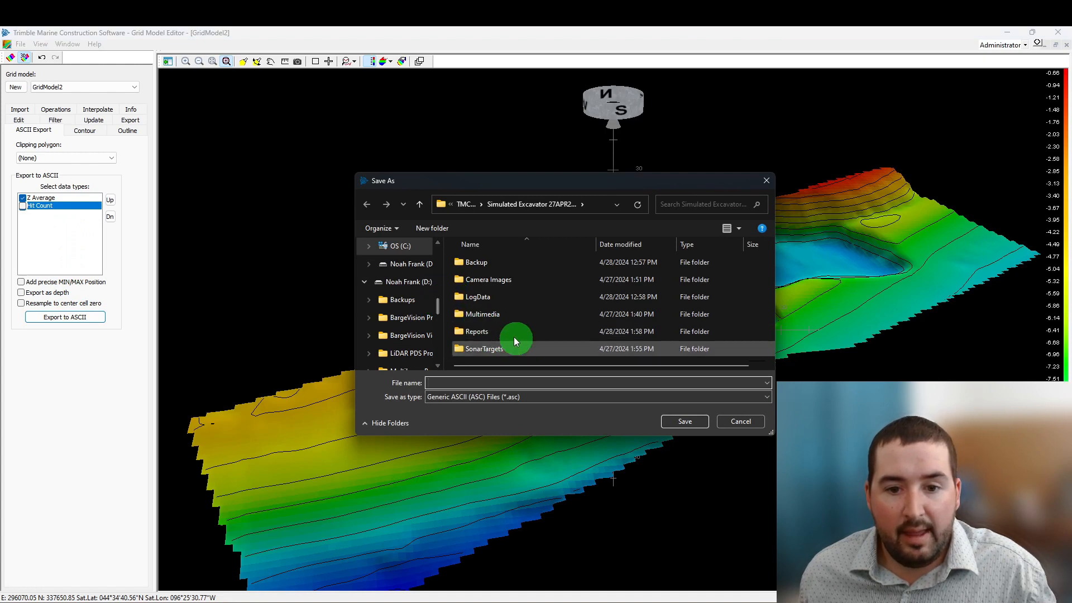
pyautogui.scroll(5, 405, 276)
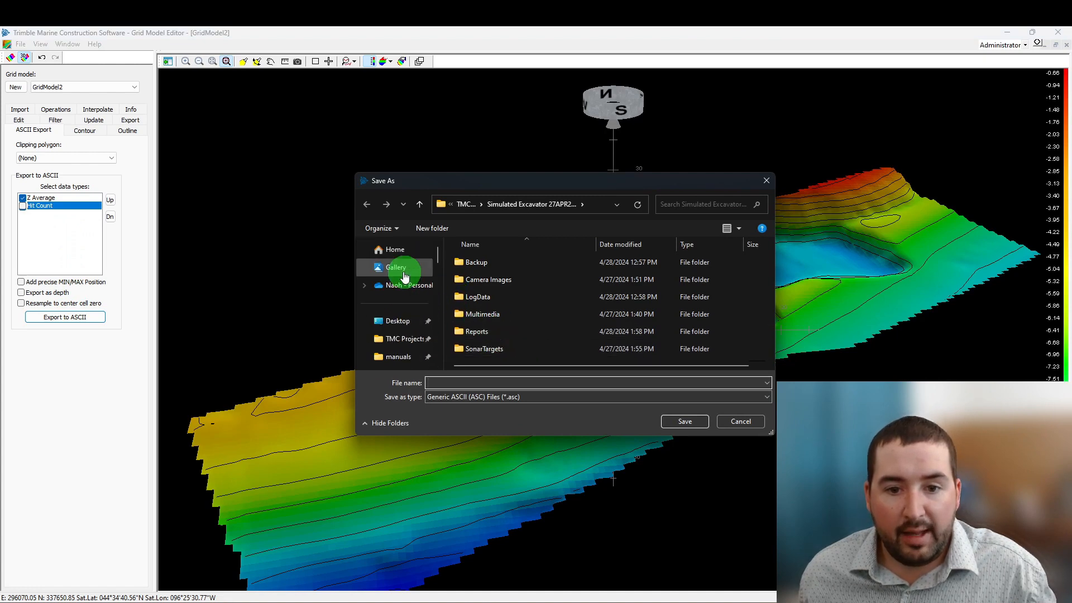
pyautogui.click(405, 338)
pyautogui.doubleClick(521, 314)
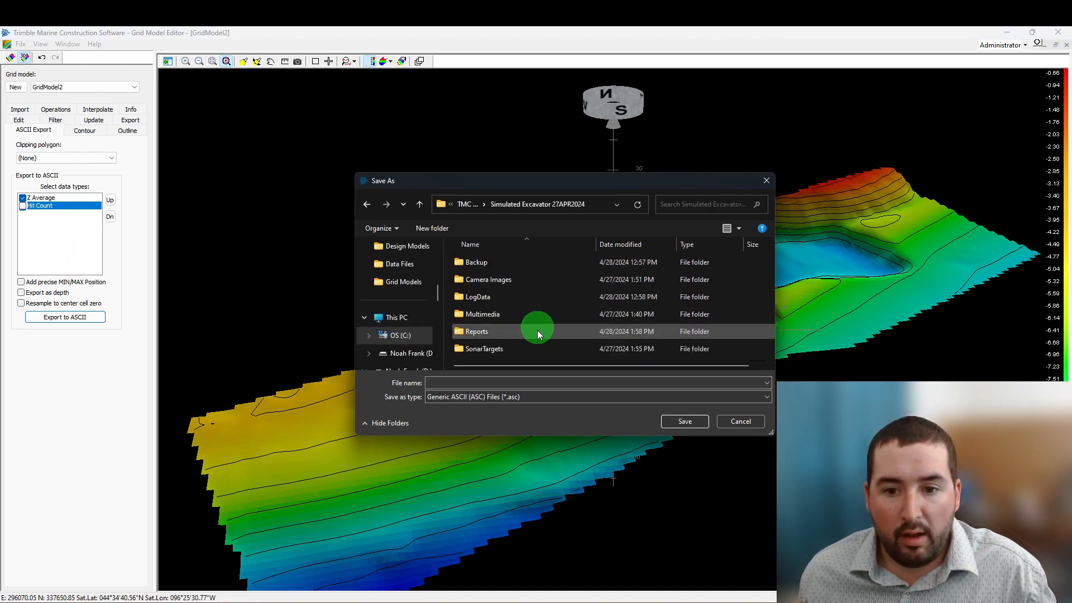
pyautogui.click(508, 382)
pyautogui.write('X')
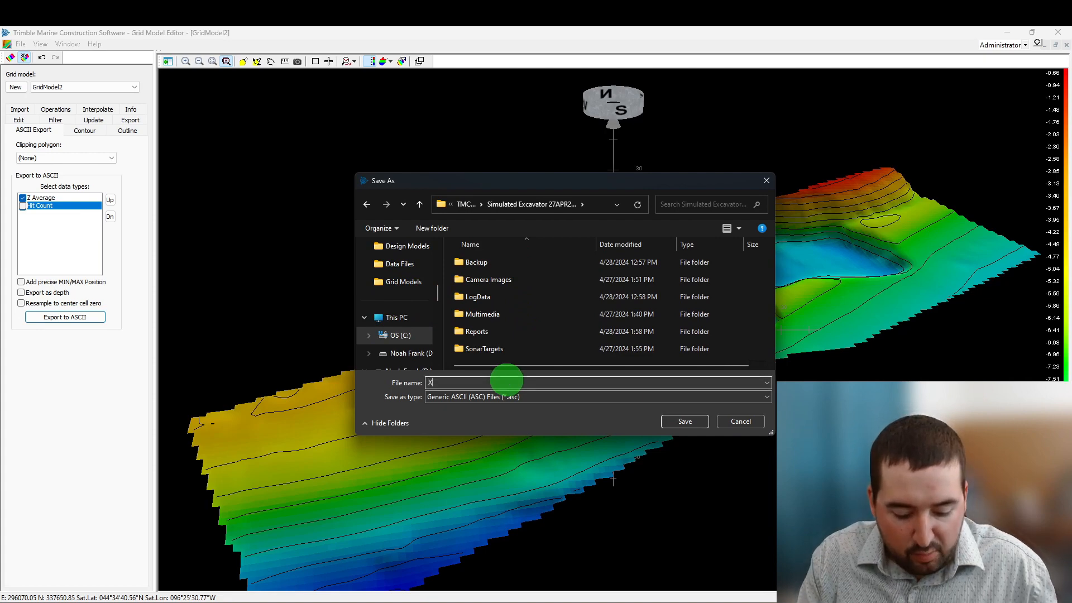
pyautogui.write('YZ Export')
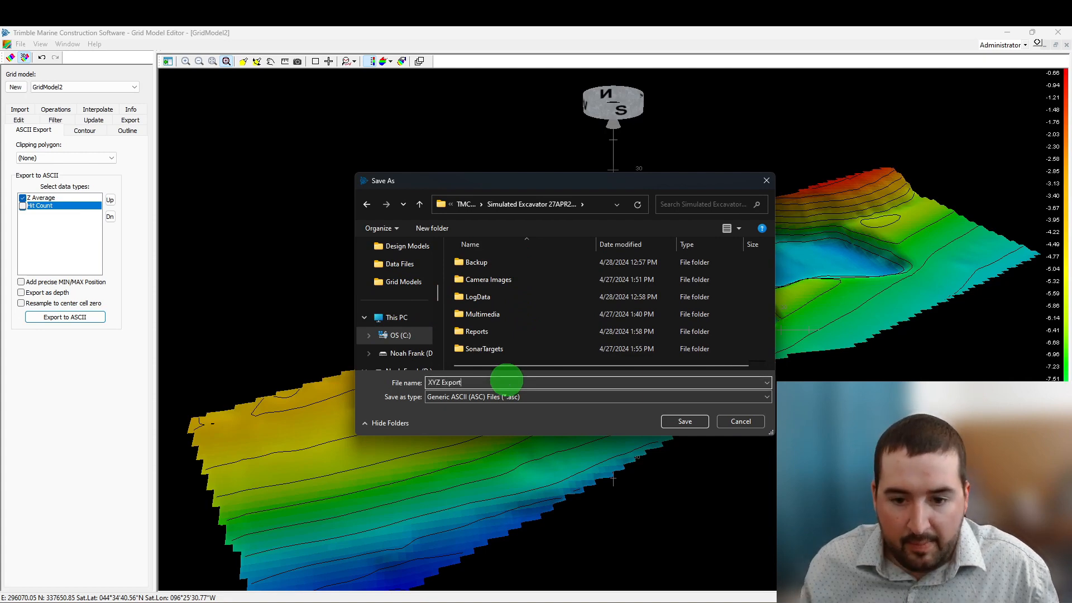
pyautogui.click(541, 403)
pyautogui.click(541, 398)
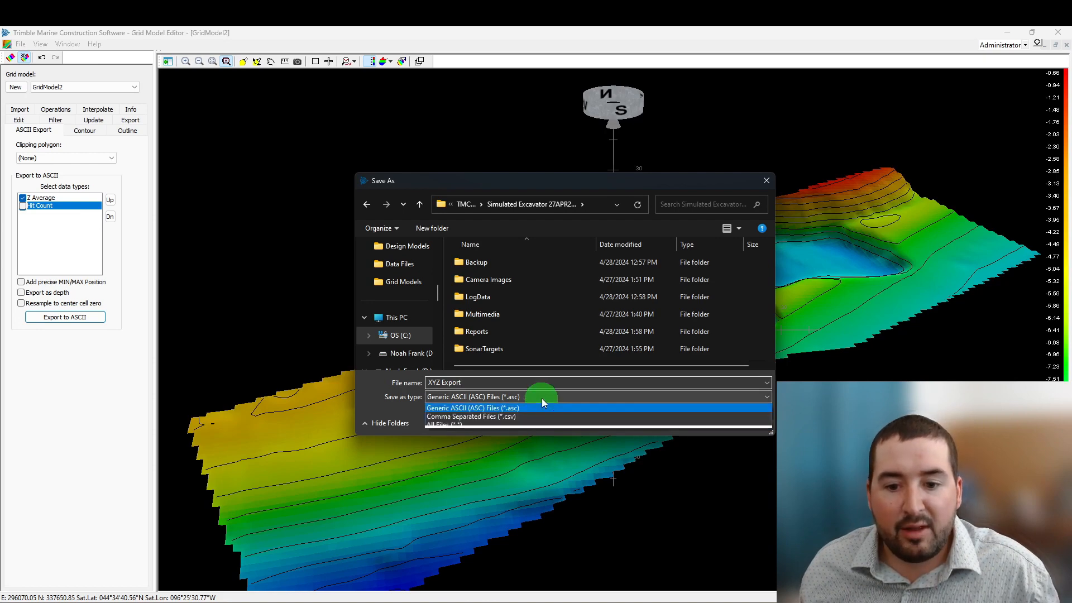
pyautogui.click(517, 417)
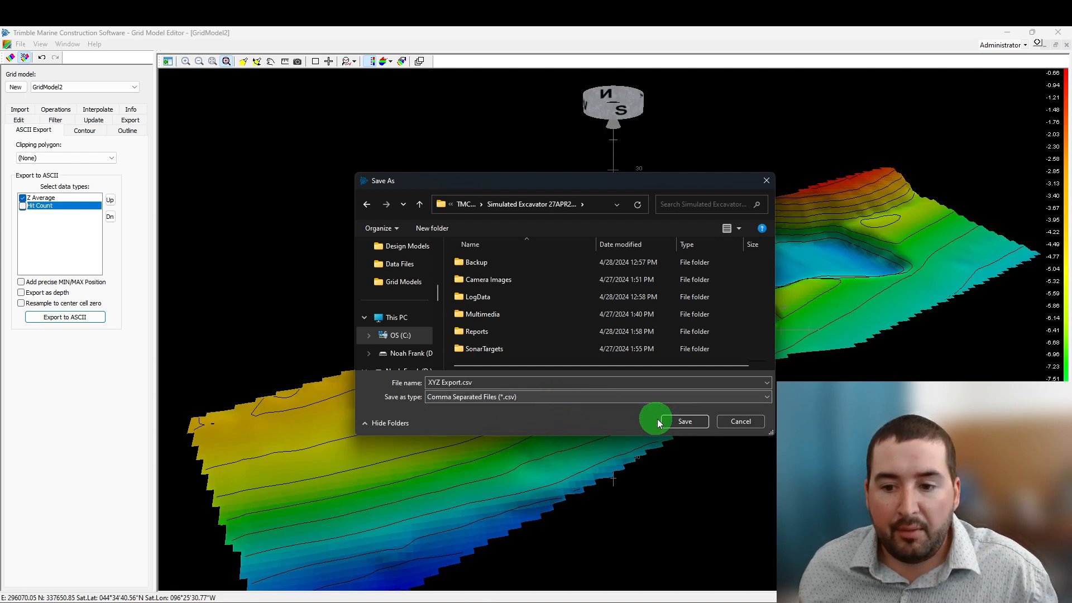
pyautogui.click(686, 422)
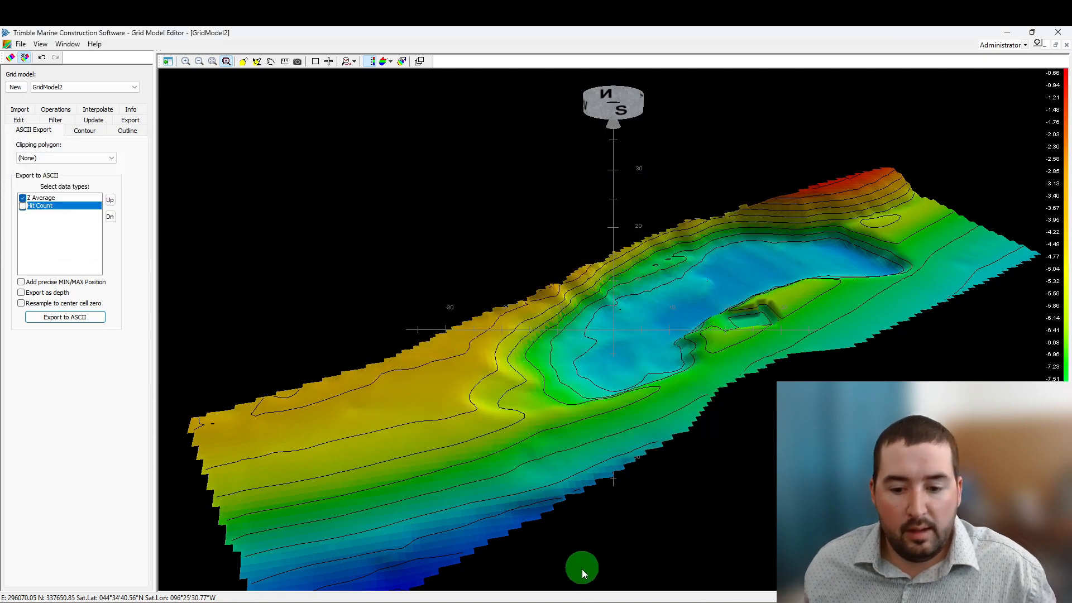
# Step: Switch to File Explorer and locate XYZ Export.csv in the Simulated Excavator 27APR2024 folder, sorting the files by type
pyautogui.click(589, 602)
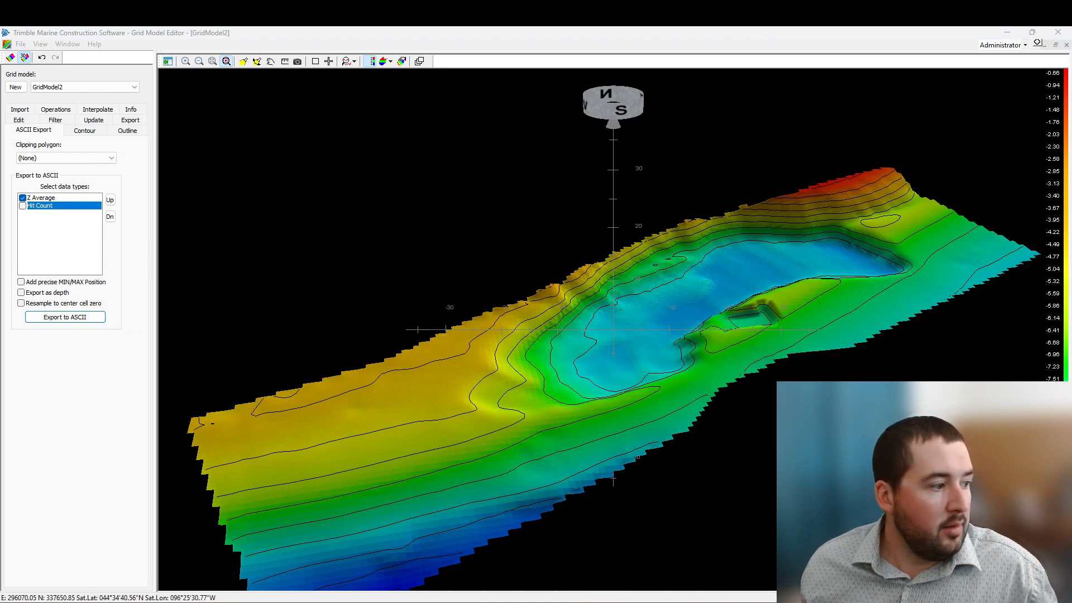
pyautogui.click(341, 329)
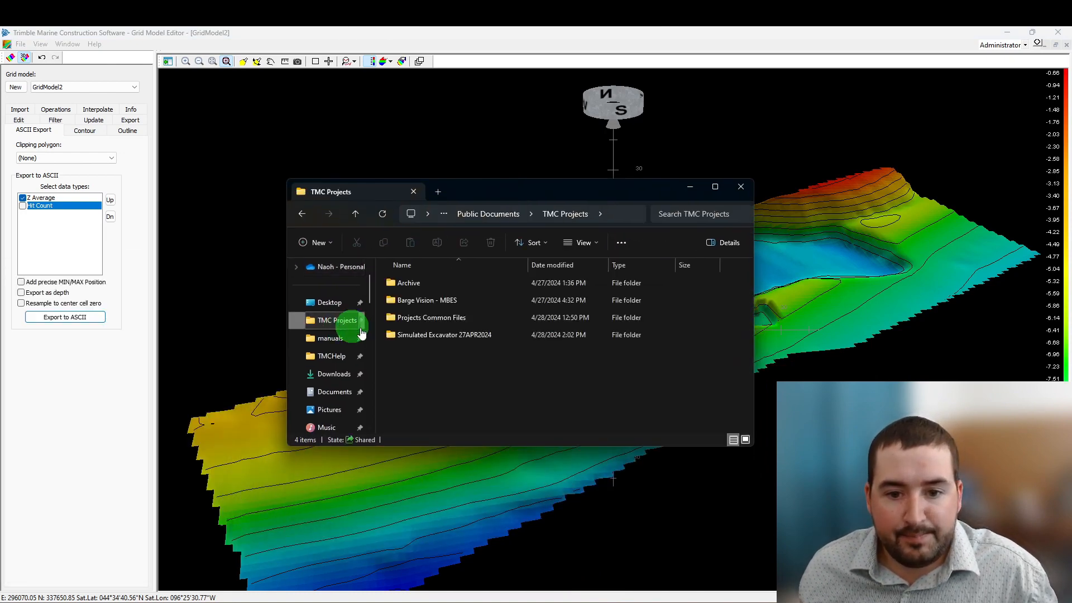
pyautogui.doubleClick(438, 336)
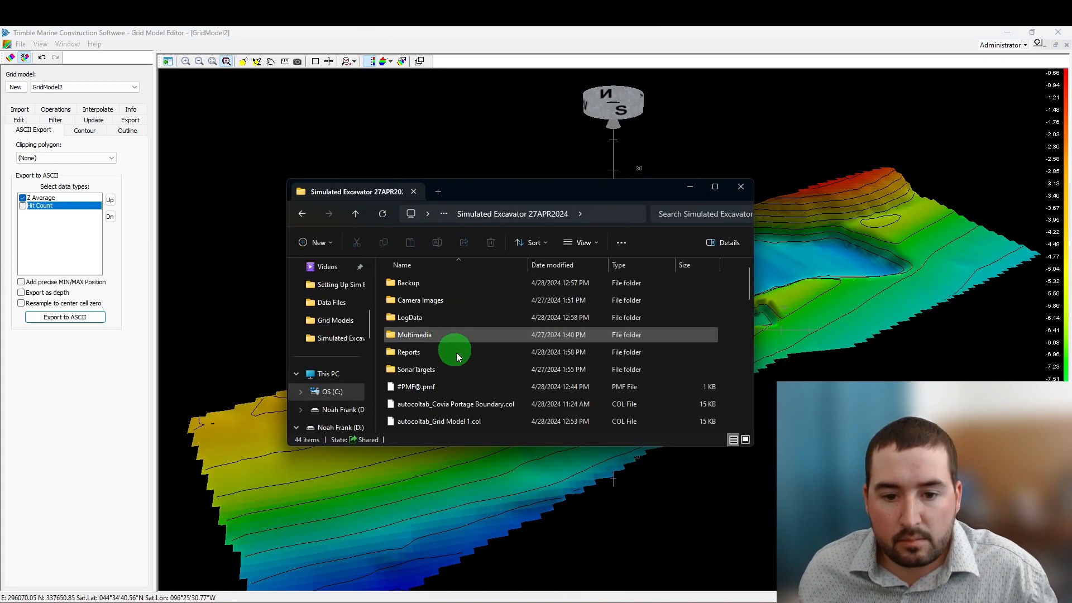
pyautogui.click(617, 264)
pyautogui.scroll(-5, 653, 376)
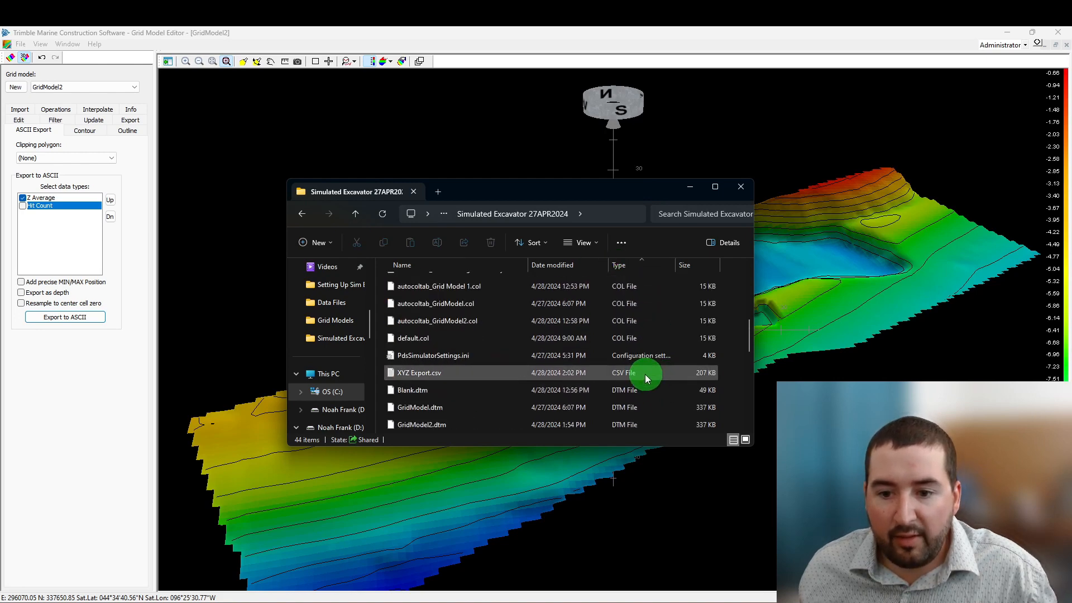
# Step: Open XYZ Export.csv, review its coordinate rows, and close the text file and the folder window
pyautogui.doubleClick(644, 375)
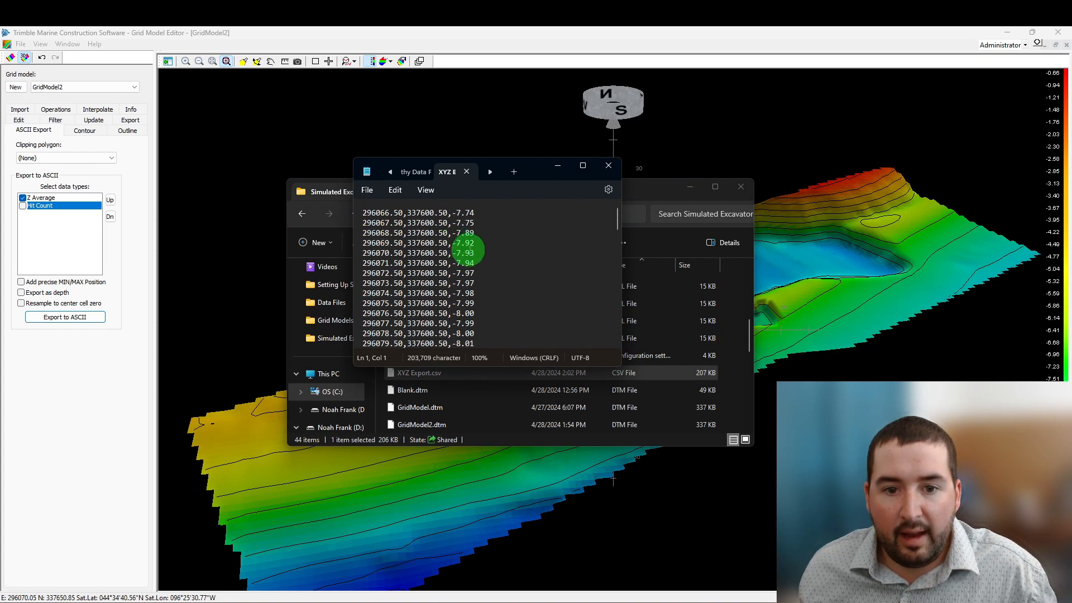
pyautogui.scroll(-7, 471, 253)
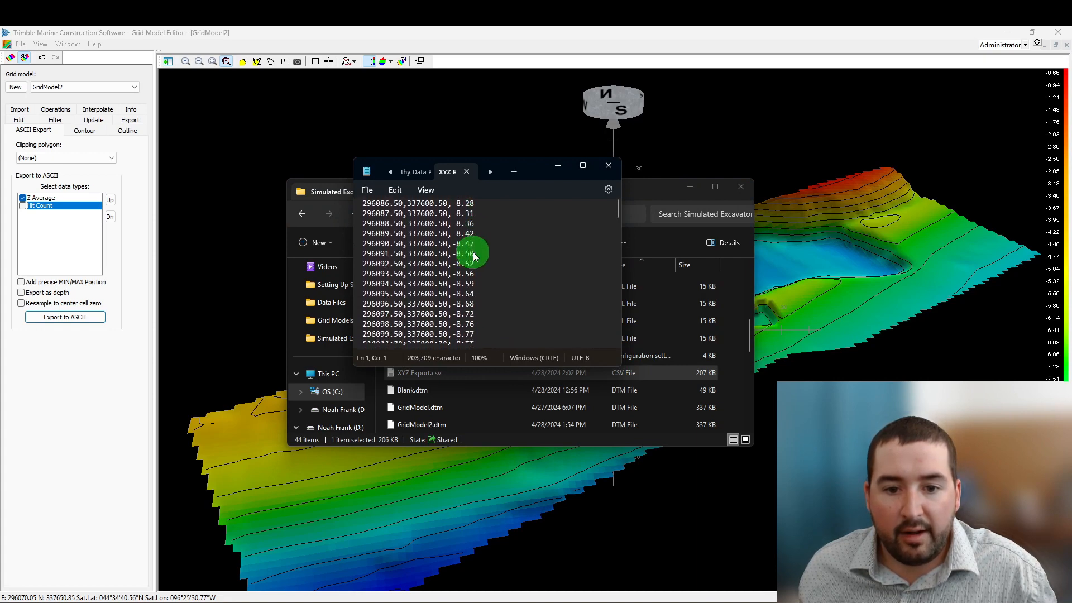
pyautogui.scroll(-6, 474, 252)
pyautogui.click(610, 168)
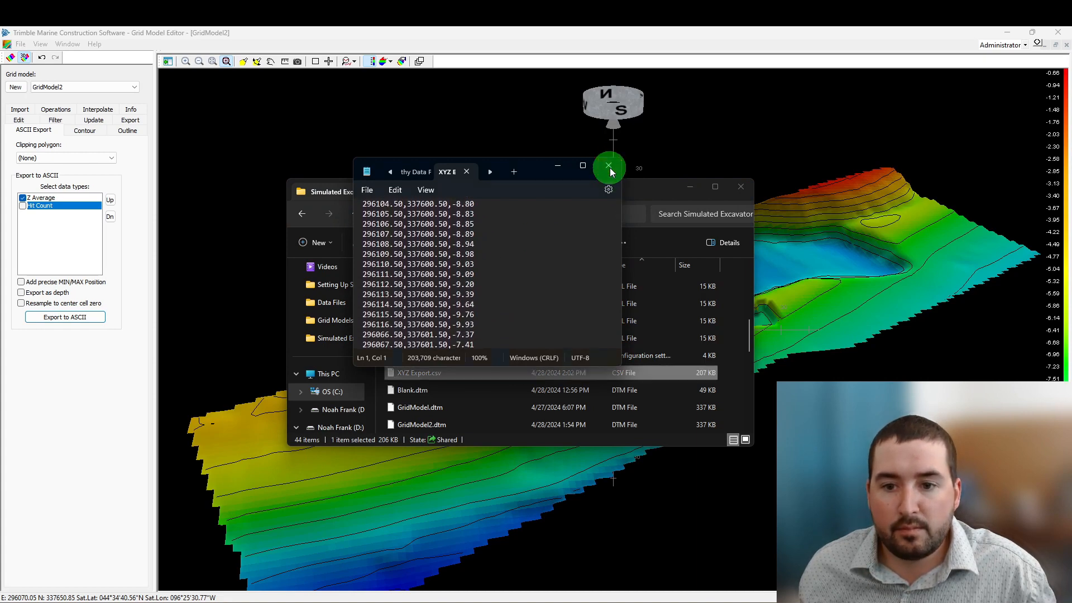
pyautogui.click(740, 187)
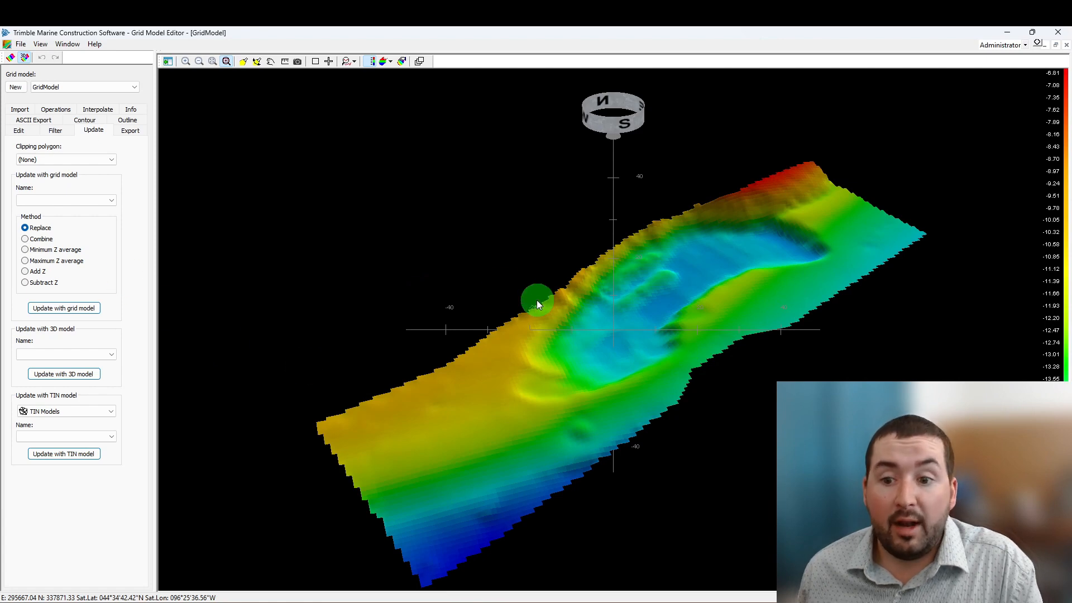
# Step: Delete a lassoed area of cells from the middle of GridModel, covering much of the blue depression
pyautogui.click(20, 130)
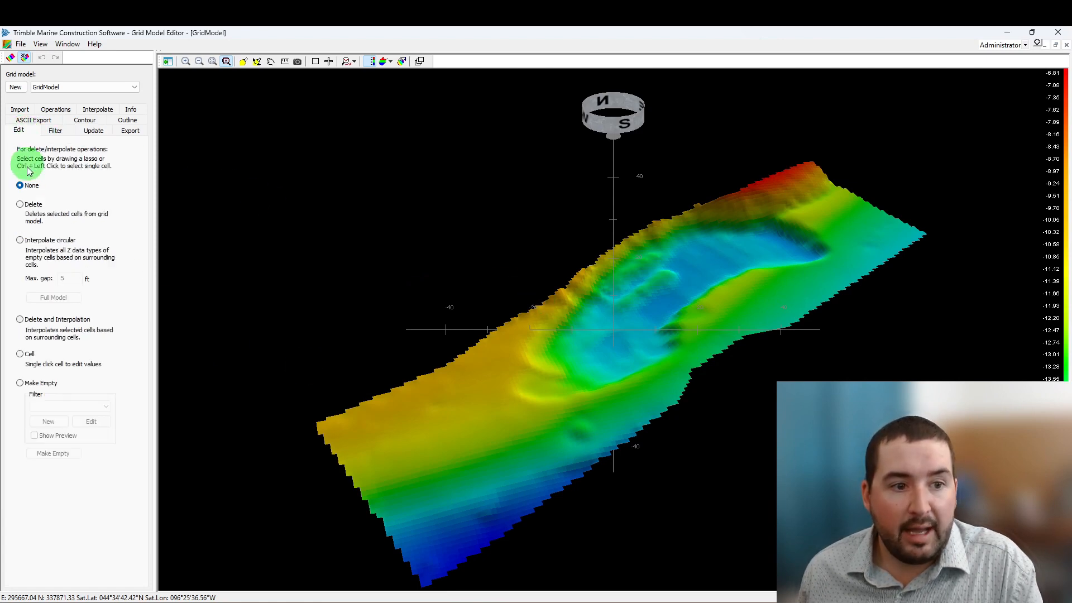
pyautogui.click(20, 204)
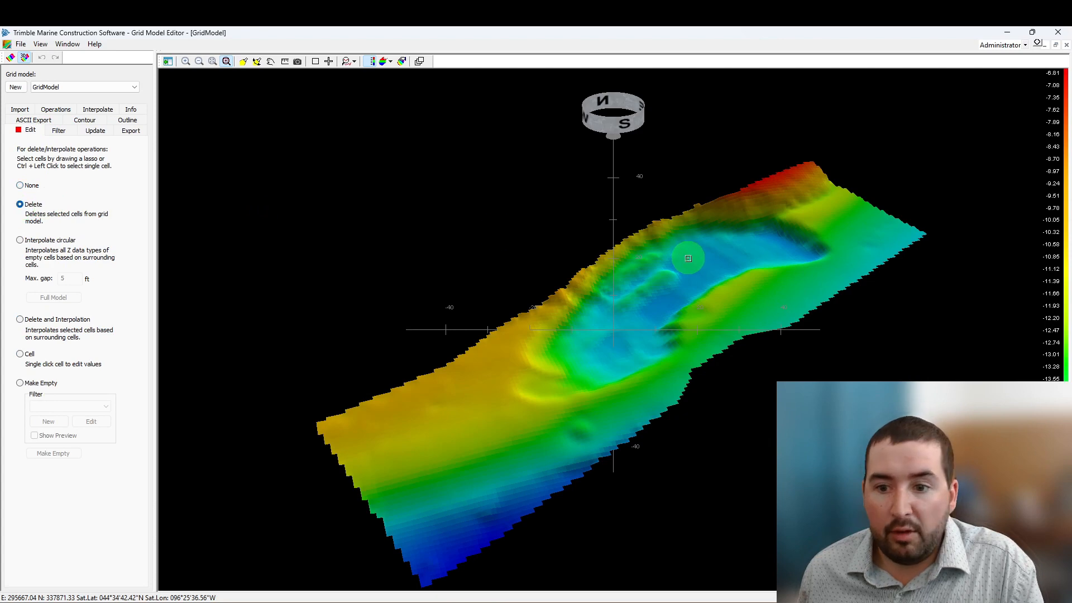
pyautogui.moveTo(688, 258)
pyautogui.mouseDown()
pyautogui.moveTo(642, 357)
pyautogui.moveTo(692, 262)
pyautogui.mouseUp()
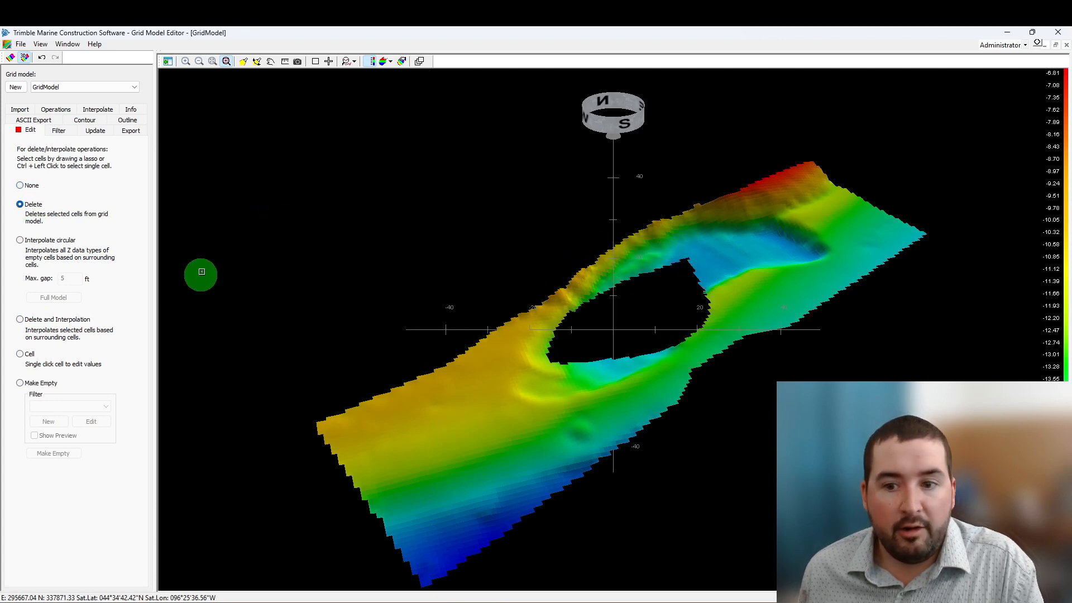
# Step: Update GridModel with Copy of GridModel using the Combine method to fill the deleted area, and inspect the surface
pyautogui.click(93, 130)
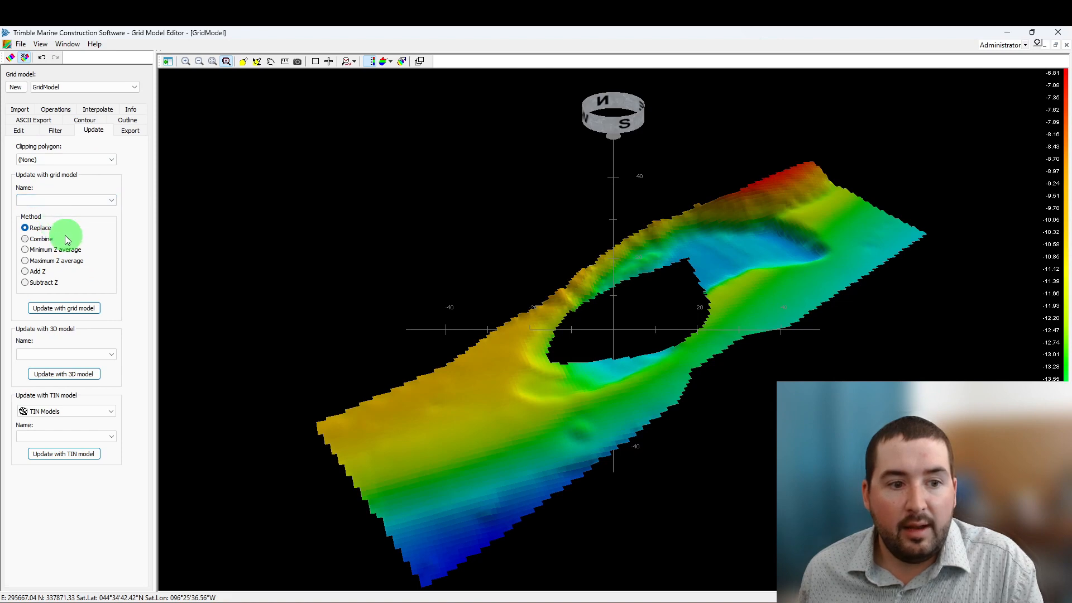
pyautogui.click(33, 239)
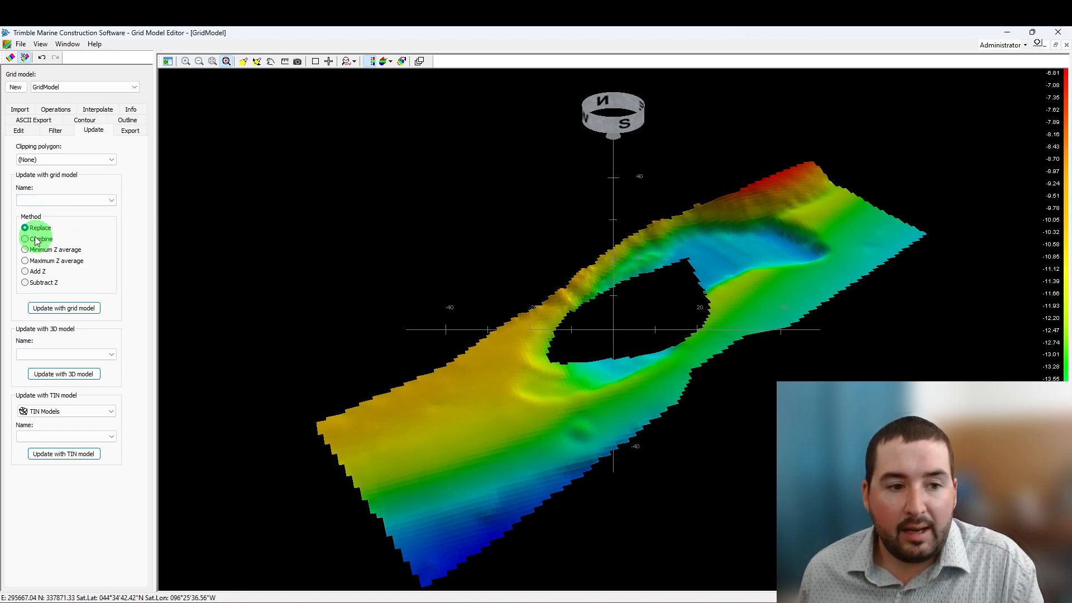
pyautogui.click(108, 199)
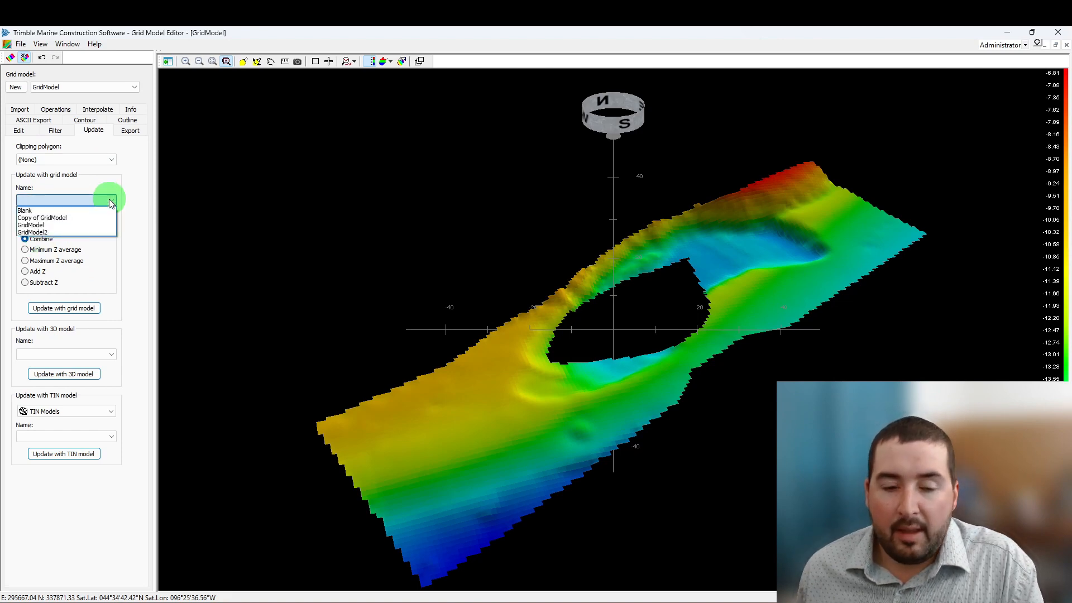
pyautogui.click(72, 219)
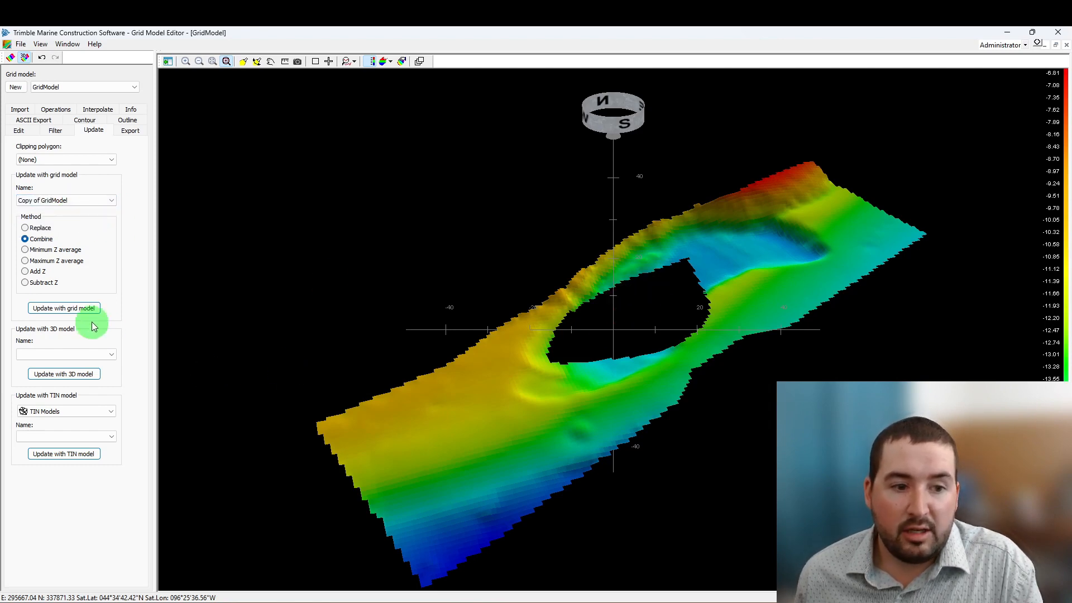
pyautogui.click(58, 311)
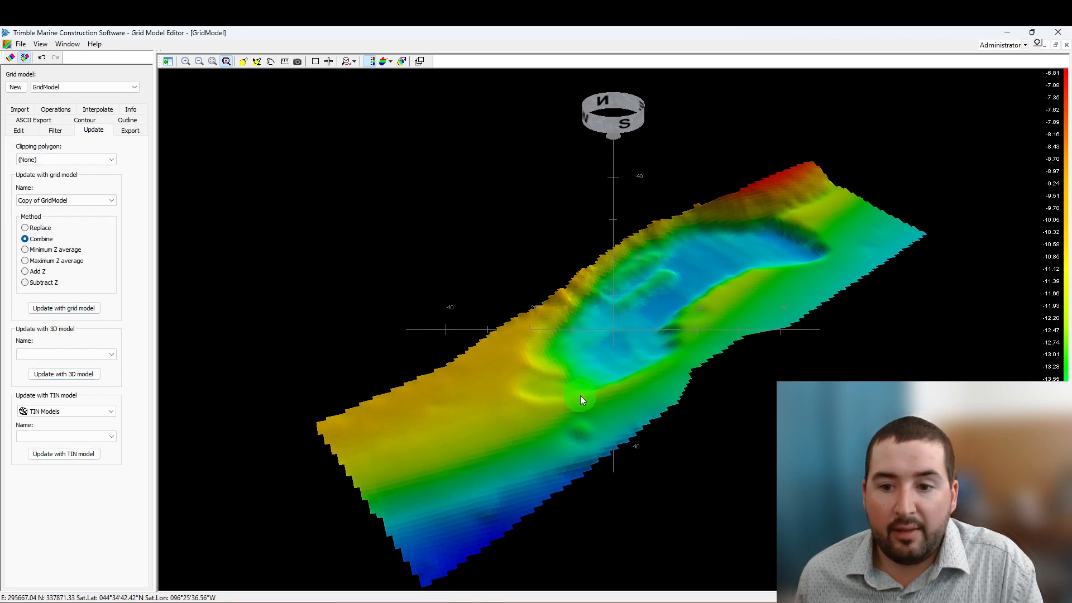
pyautogui.moveTo(572, 416); pyautogui.dragTo(600, 403)
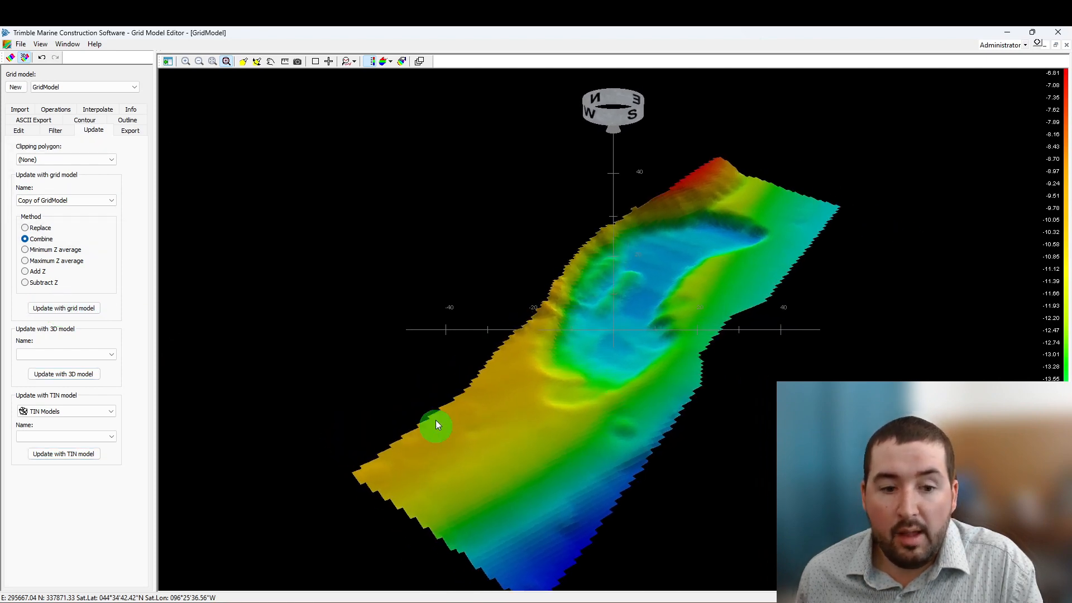
# Step: Choose Design 2 as the 3D model for updating GridModel and add a 3D Design Model Layer to the view
pyautogui.click(107, 356)
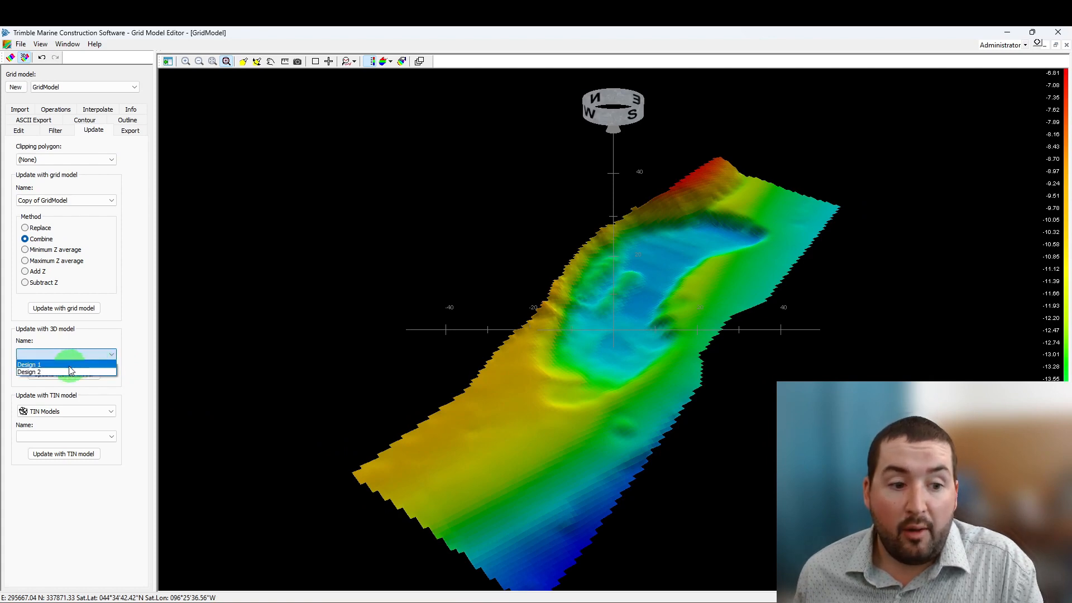
pyautogui.click(63, 371)
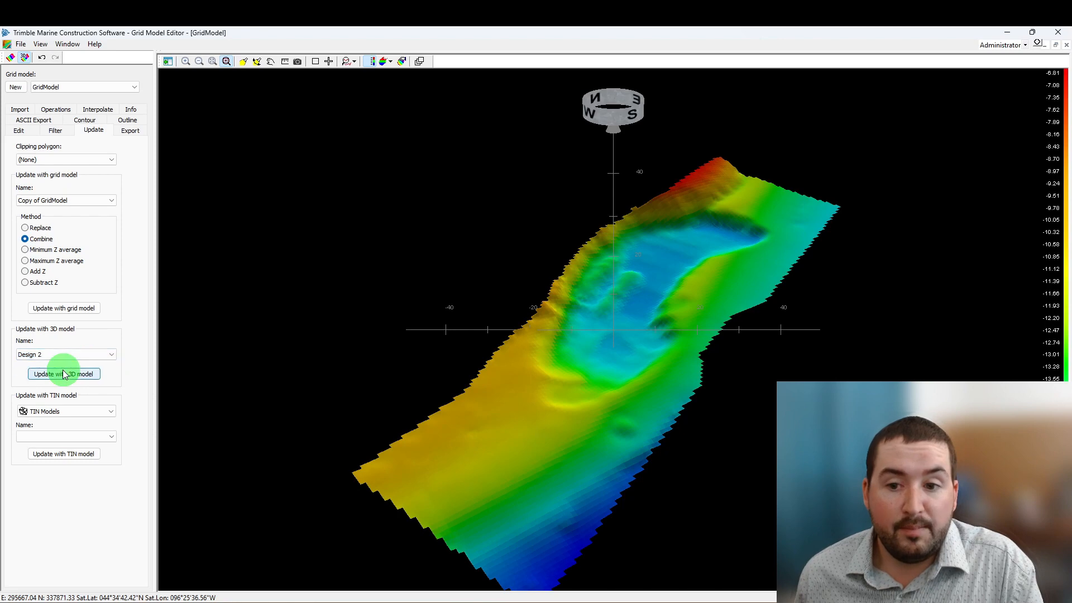
pyautogui.click(419, 61)
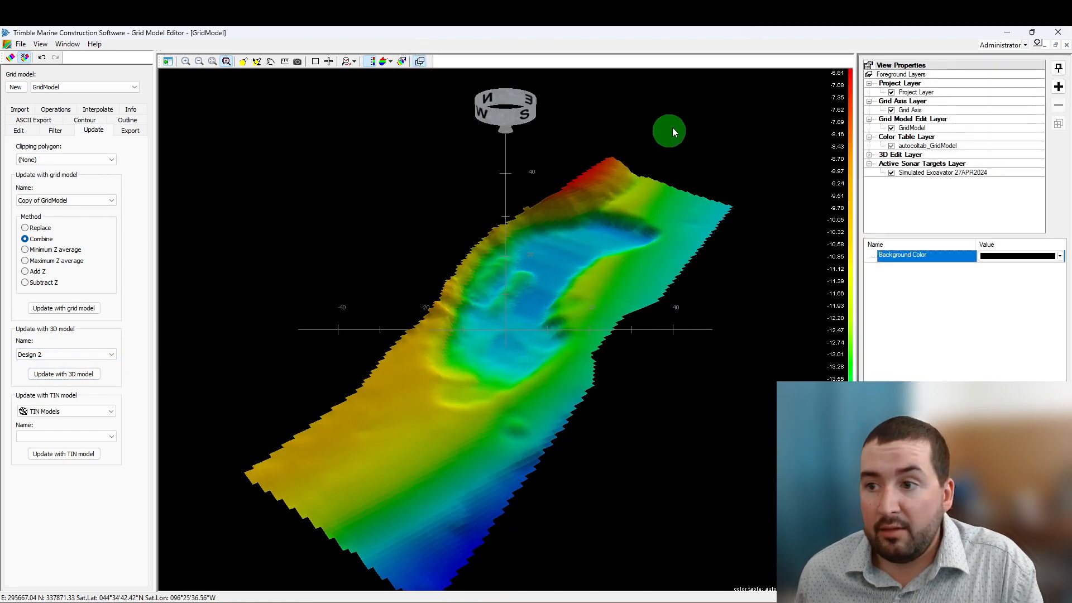
pyautogui.click(1059, 88)
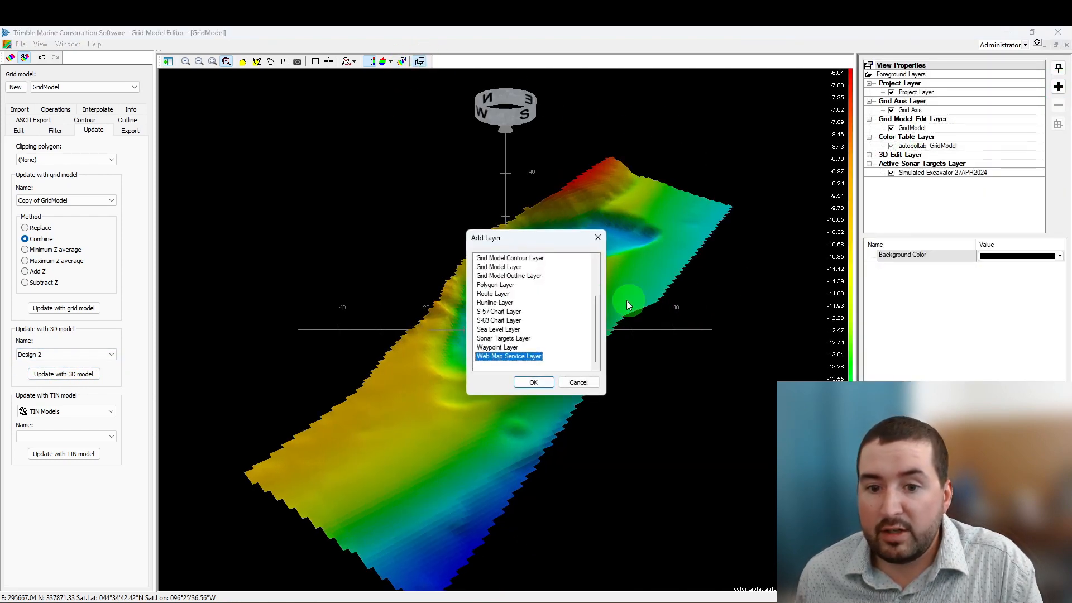
pyautogui.moveTo(594, 309); pyautogui.dragTo(597, 246)
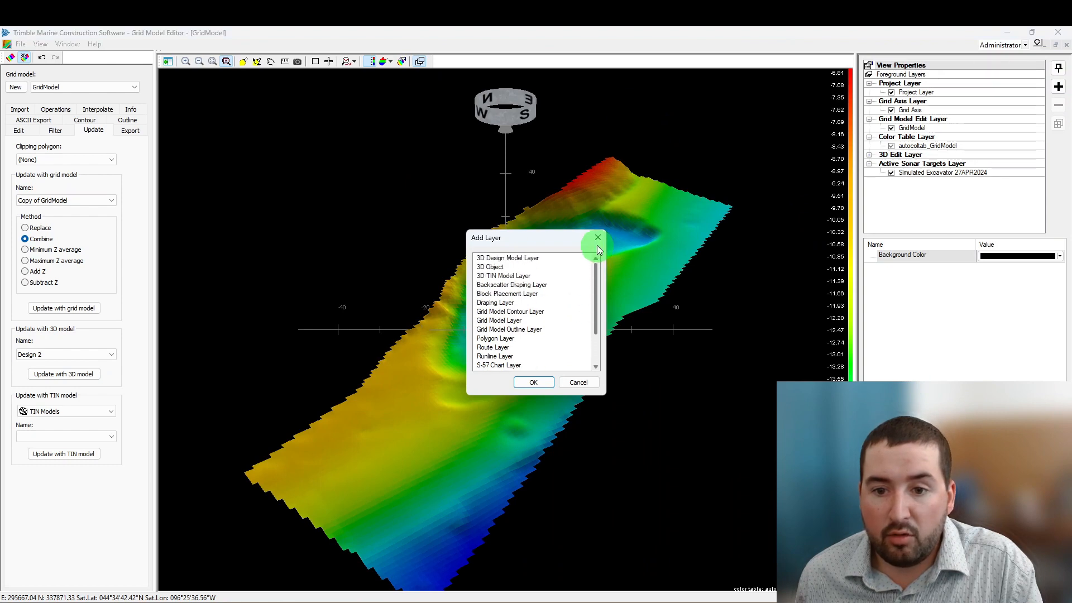
pyautogui.click(509, 258)
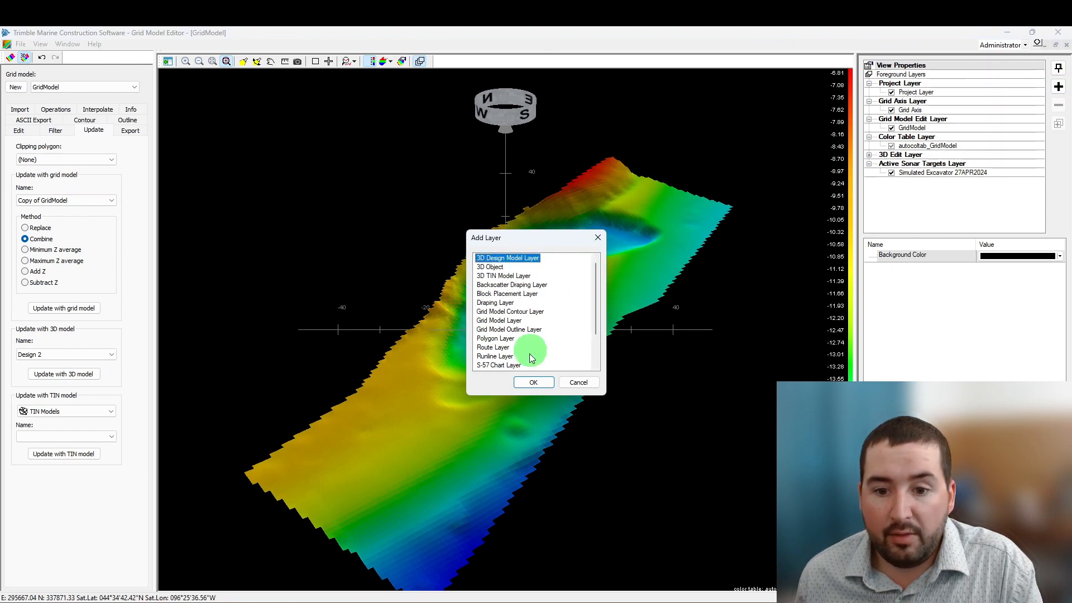
pyautogui.click(533, 384)
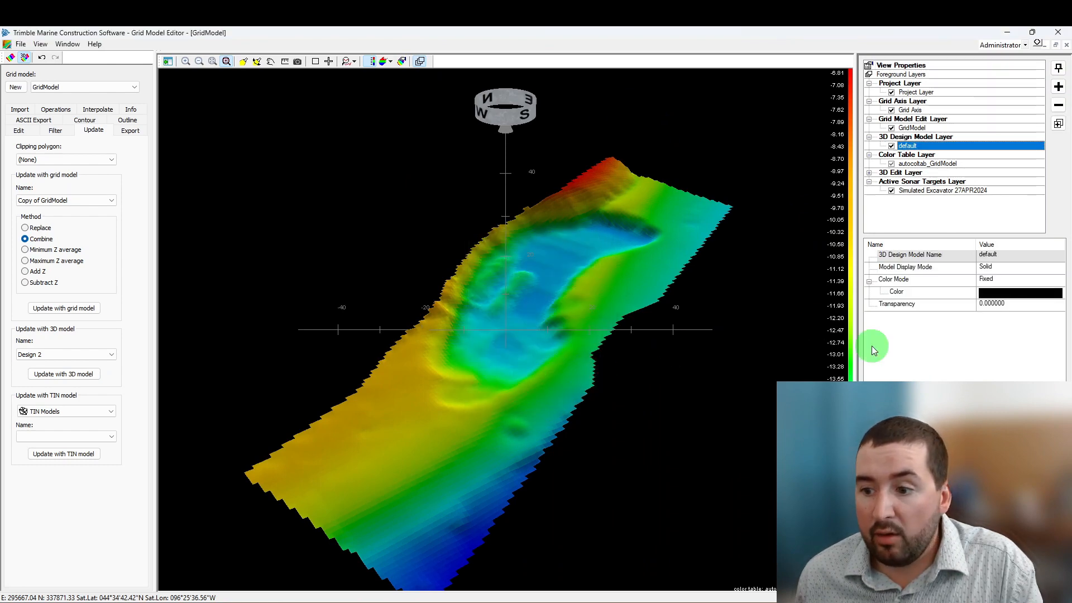
# Step: Display Design 2 in the 3D Design Model Layer and set its colour to red
pyautogui.click(1020, 254)
pyautogui.click(1005, 271)
pyautogui.moveTo(692, 447); pyautogui.dragTo(719, 428)
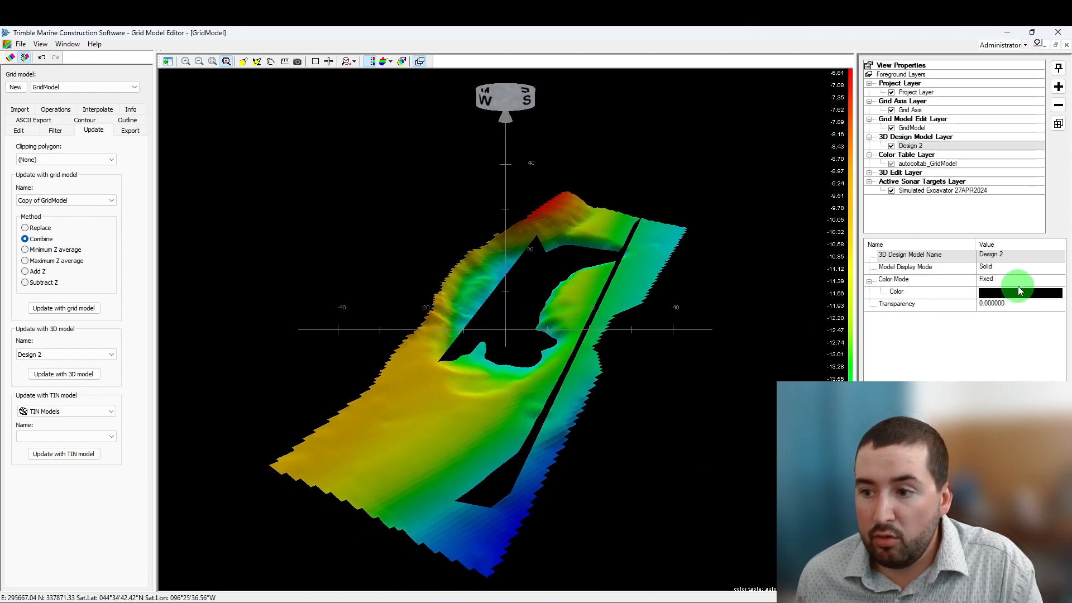
pyautogui.click(1021, 291)
pyautogui.click(1023, 290)
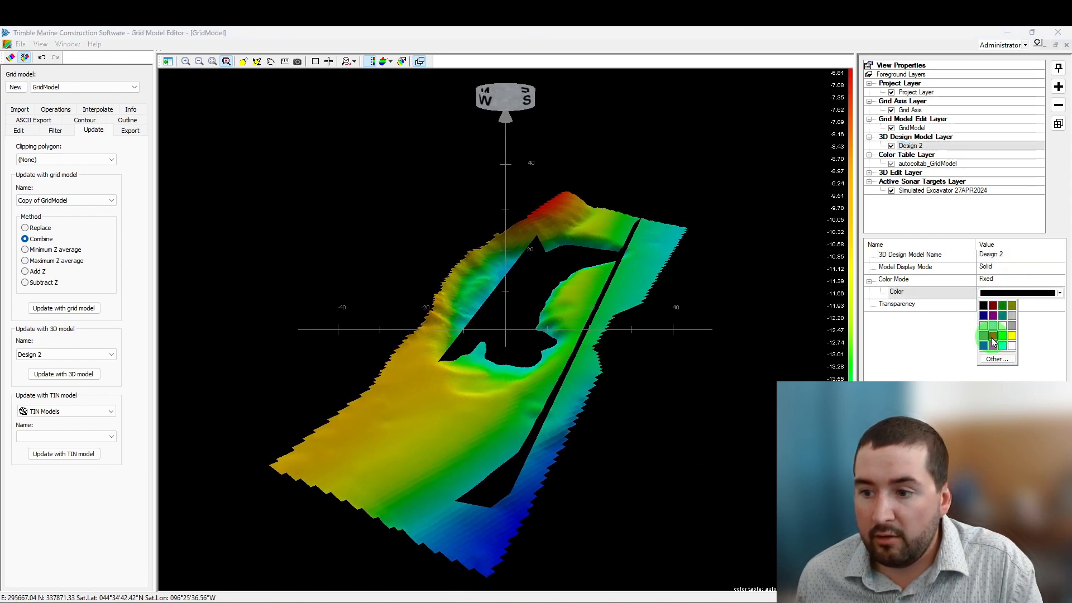
pyautogui.click(993, 306)
pyautogui.moveTo(672, 421); pyautogui.dragTo(617, 393)
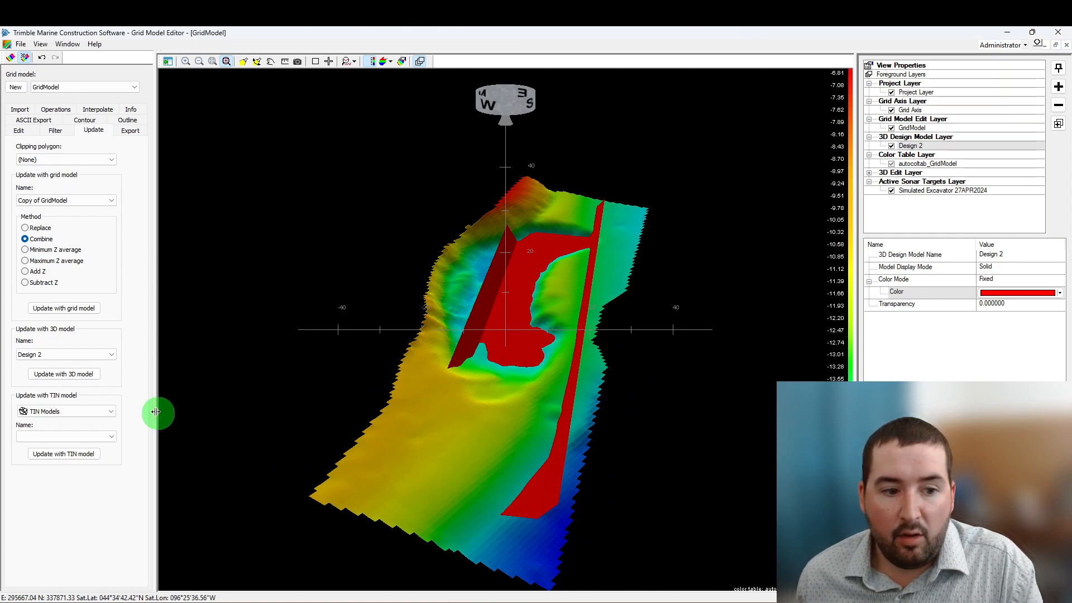
# Step: Update GridModel with the Design 2 3D model, hide the design layer and inspect the surface
pyautogui.click(51, 379)
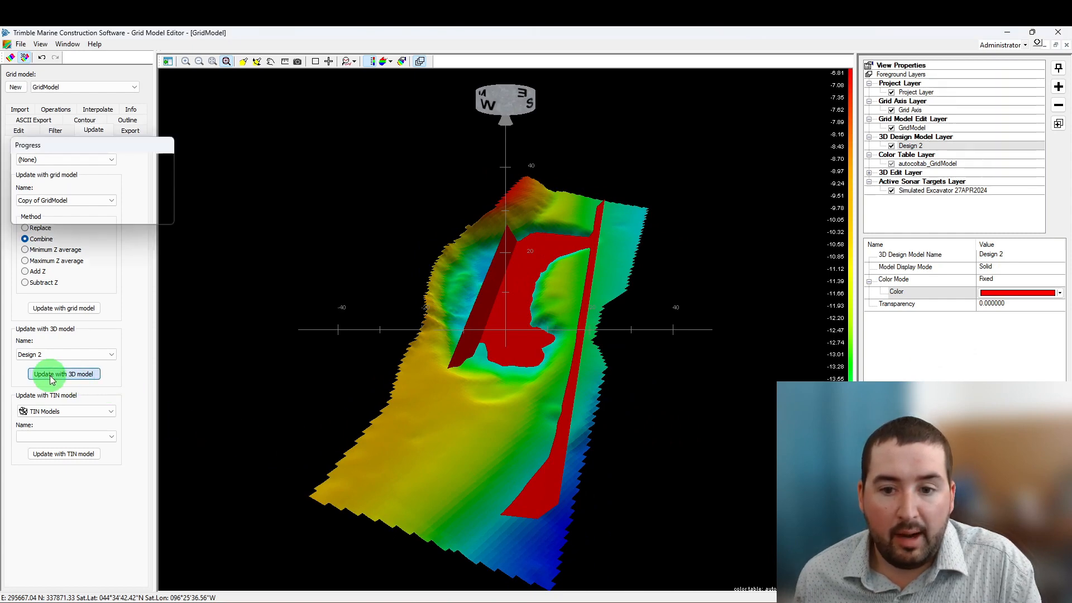
pyautogui.click(891, 145)
pyautogui.moveTo(663, 411)
pyautogui.mouseDown()
pyautogui.moveTo(665, 390)
pyautogui.moveTo(645, 374)
pyautogui.moveTo(601, 387)
pyautogui.moveTo(635, 414)
pyautogui.moveTo(678, 397)
pyautogui.moveTo(721, 402)
pyautogui.moveTo(693, 419)
pyautogui.moveTo(659, 464)
pyautogui.moveTo(733, 440)
pyautogui.moveTo(663, 418)
pyautogui.mouseUp()
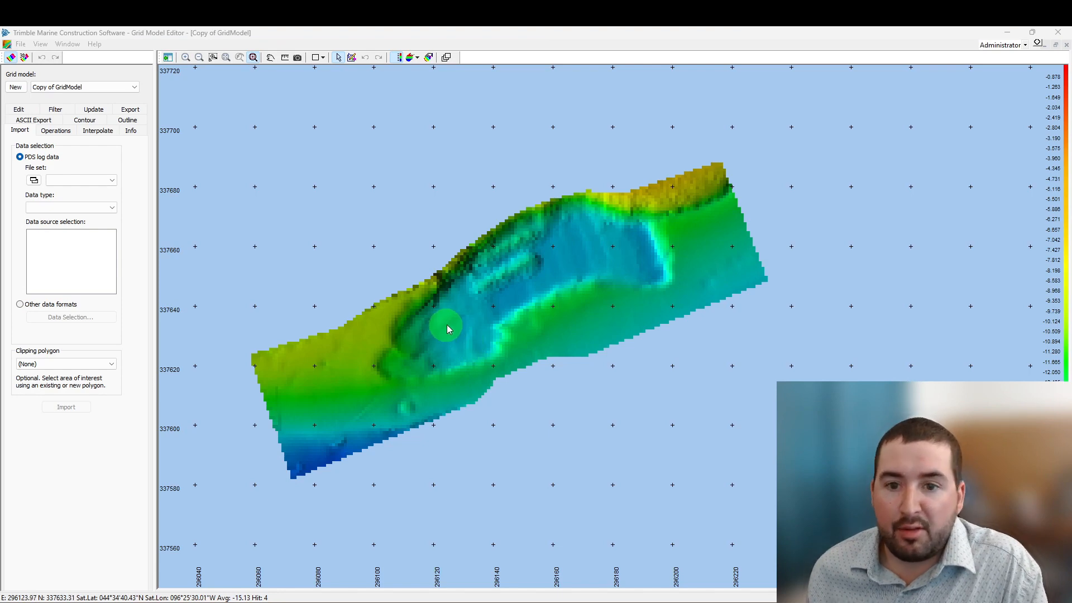
# Step: Add a Runlines Layer showing 25ft Run Lines to the Copy of GridModel view
pyautogui.moveTo(447, 328); pyautogui.dragTo(486, 339, button='middle')
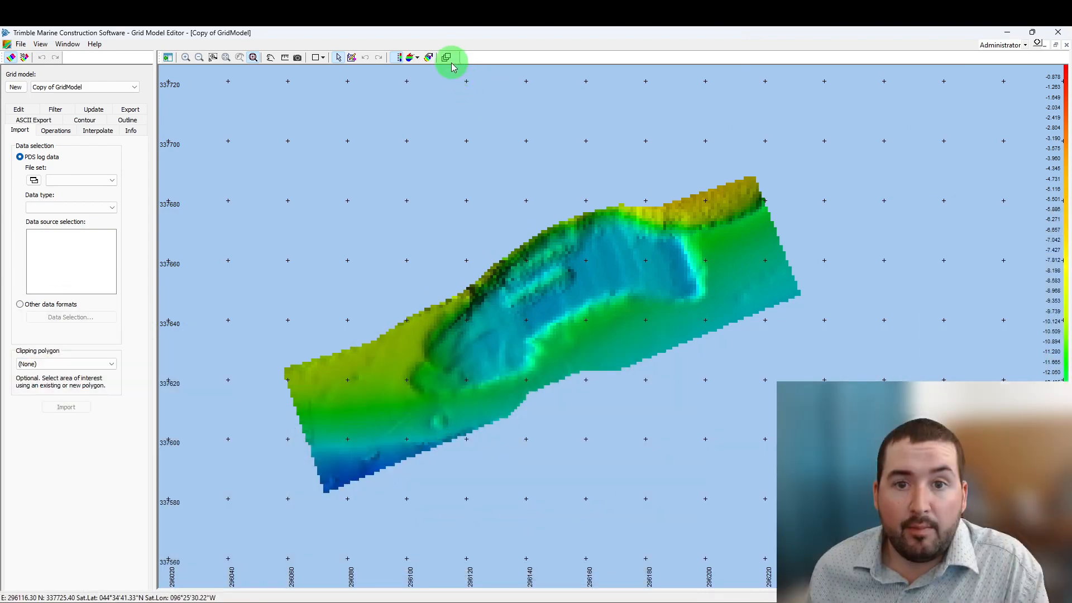
pyautogui.click(448, 58)
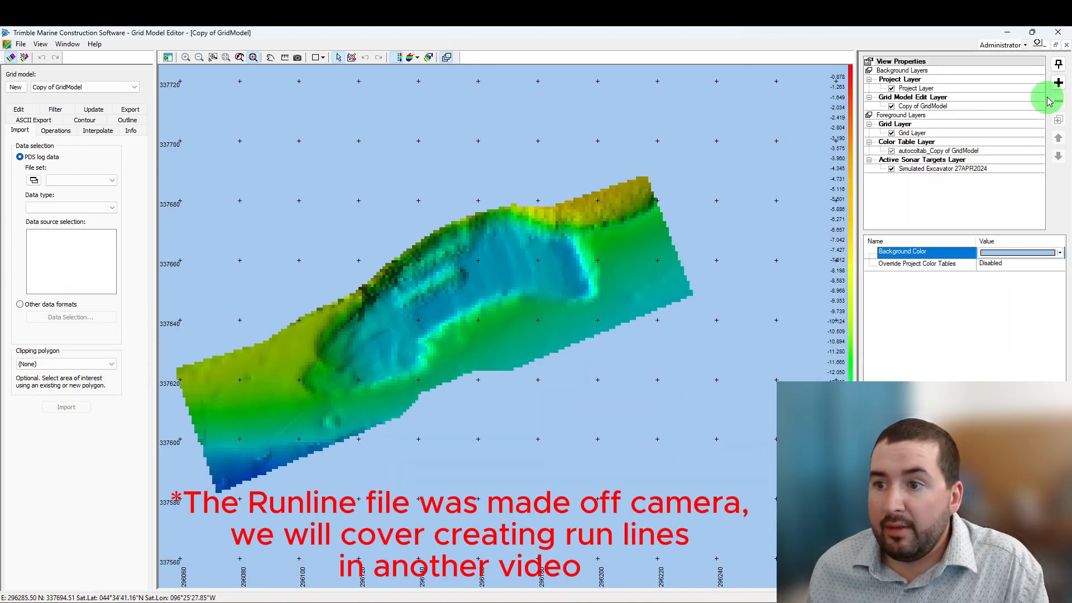
pyautogui.click(1058, 83)
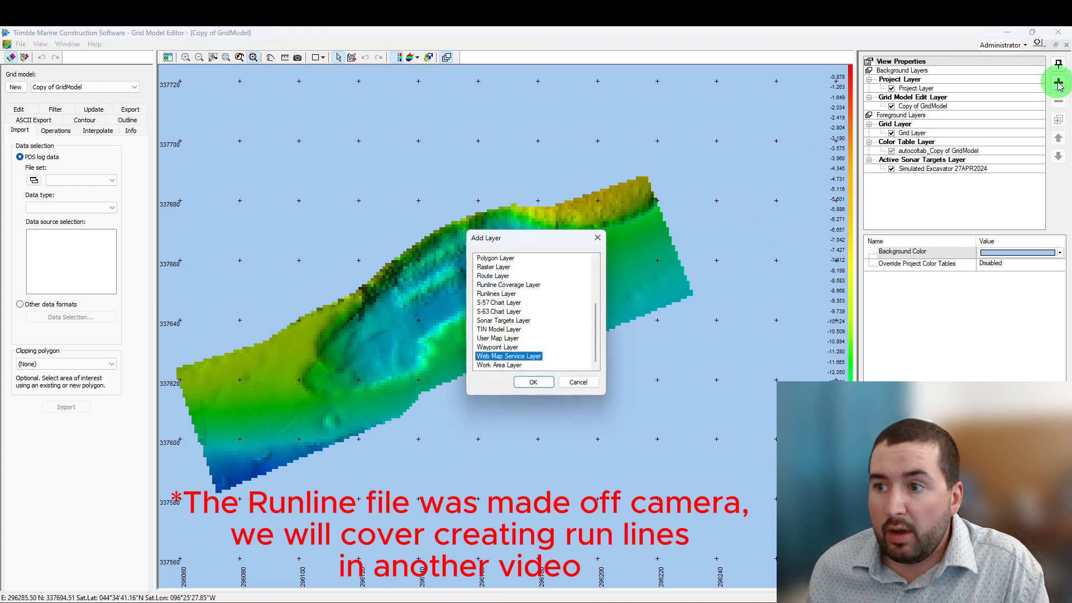
pyautogui.moveTo(595, 328); pyautogui.dragTo(595, 323)
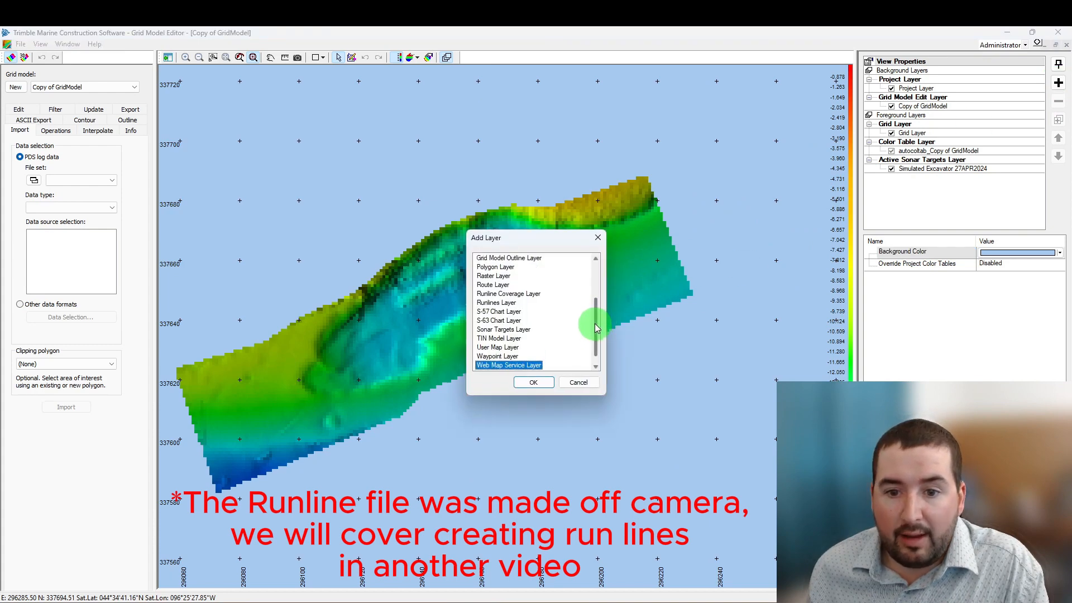
pyautogui.click(505, 305)
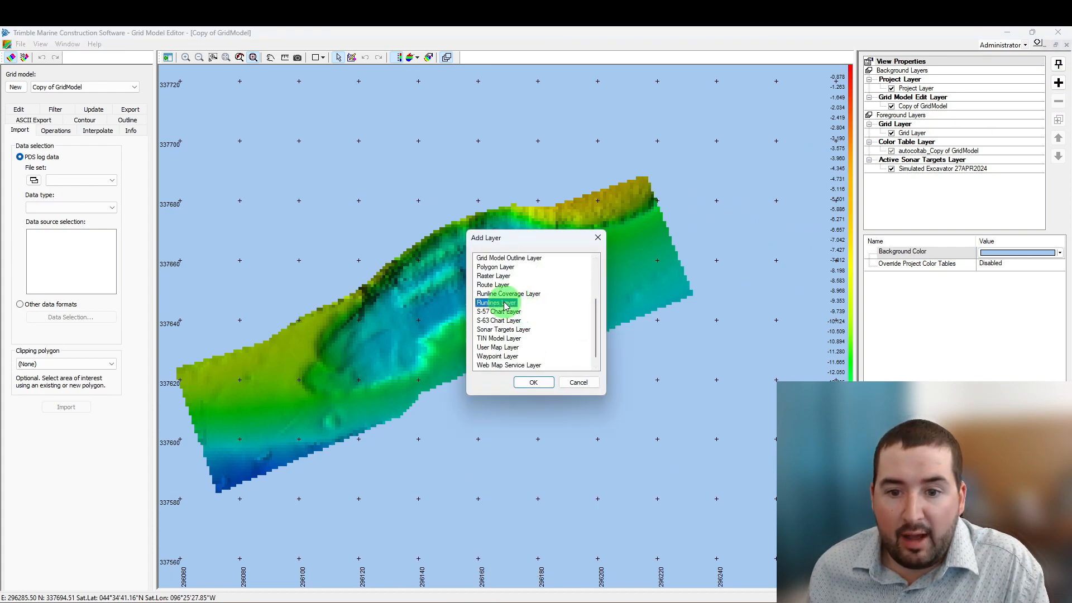
pyautogui.click(543, 383)
pyautogui.click(1005, 260)
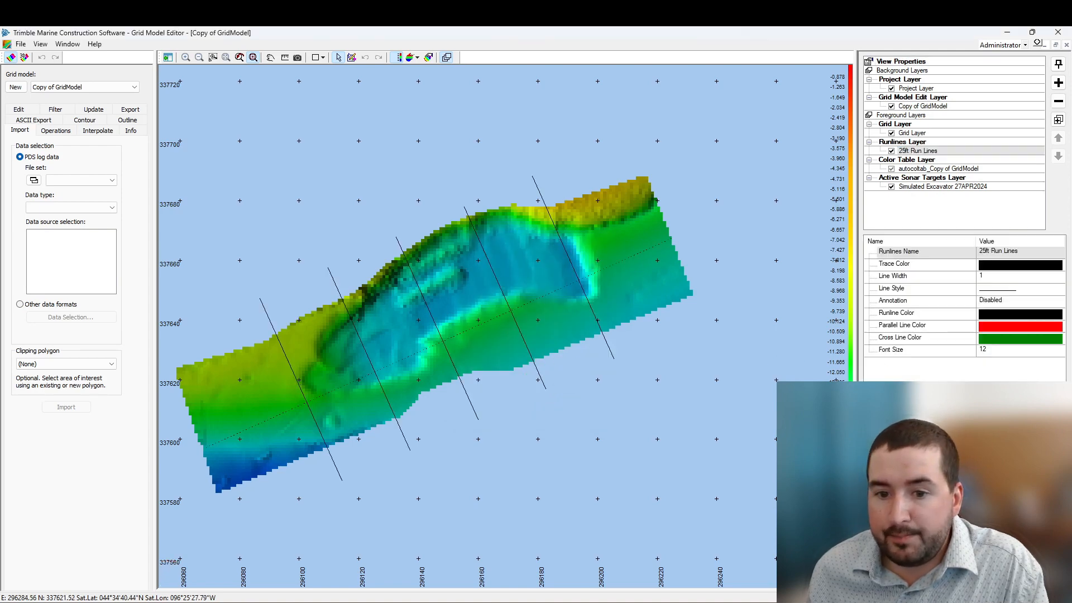
pyautogui.scroll(2, 640, 416)
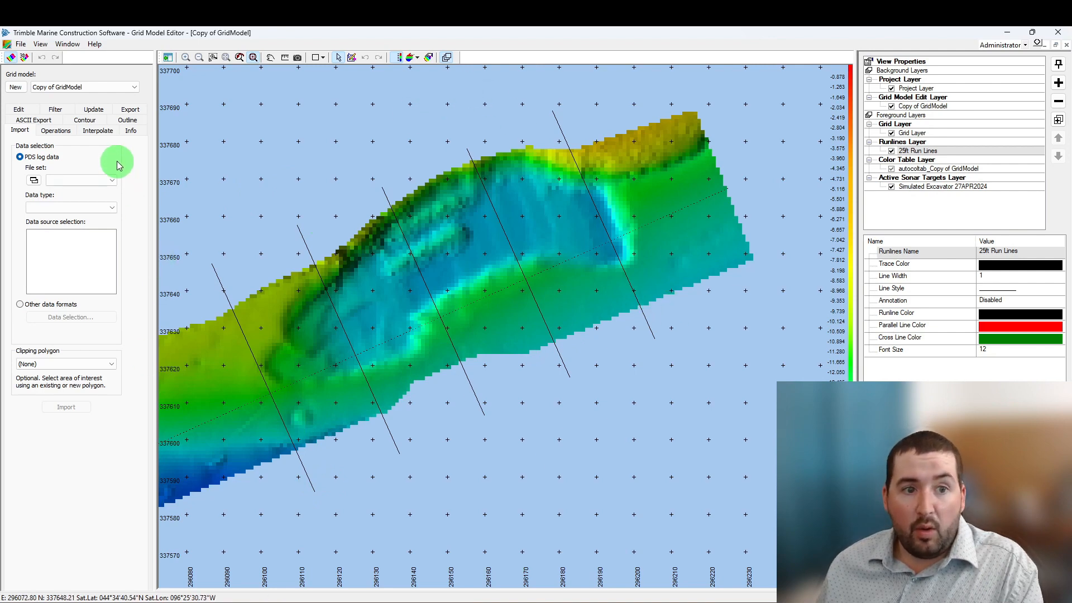
# Step: Set up the Extract Profiles operation with 25ft Run Lines and include all five lines of UserLine(1)
pyautogui.click(56, 131)
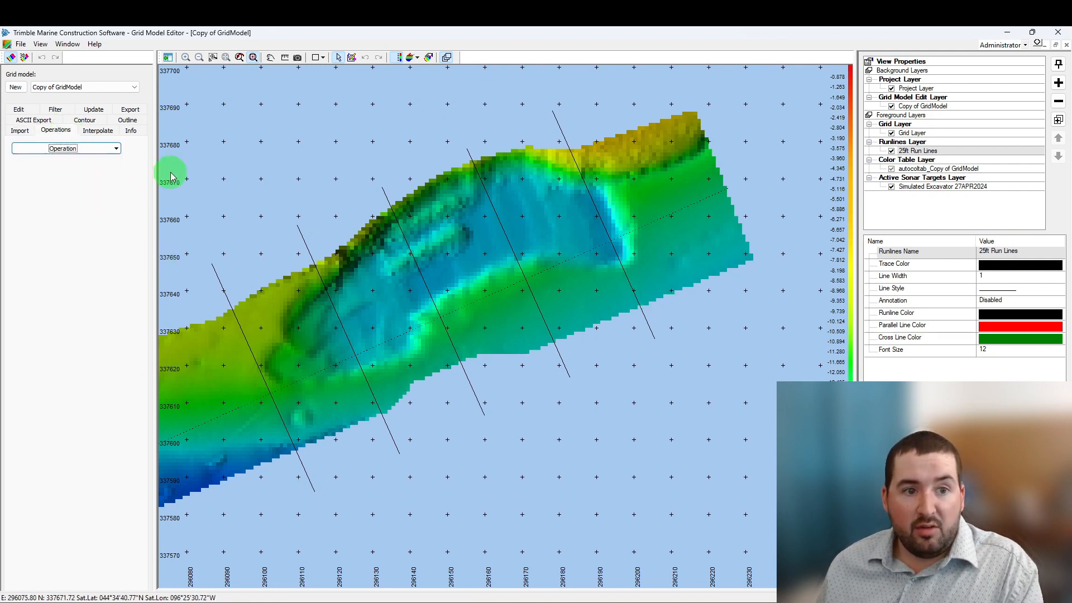
pyautogui.click(116, 150)
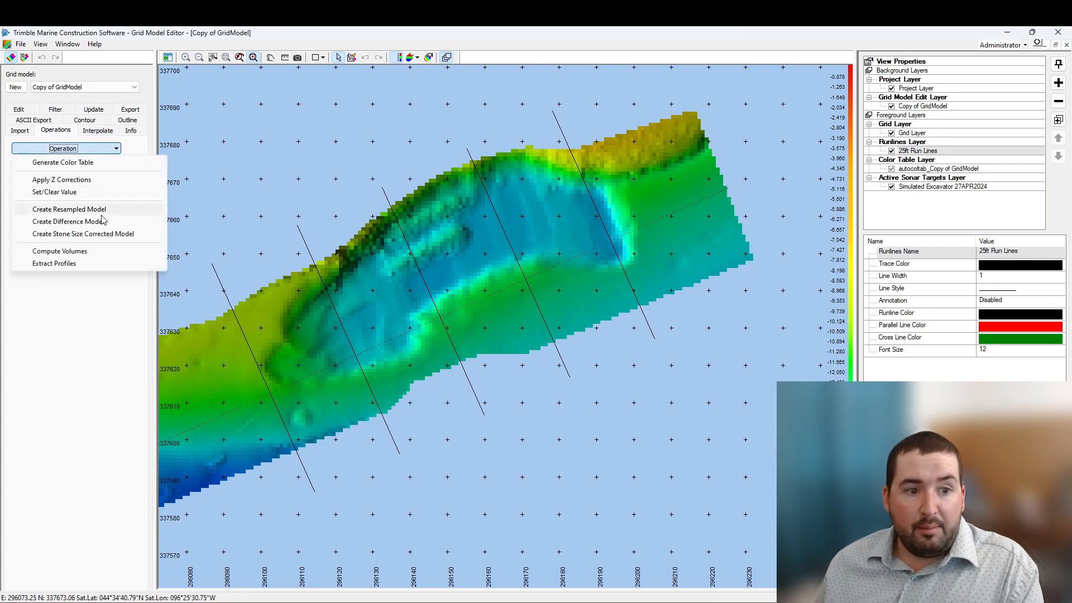
pyautogui.click(54, 263)
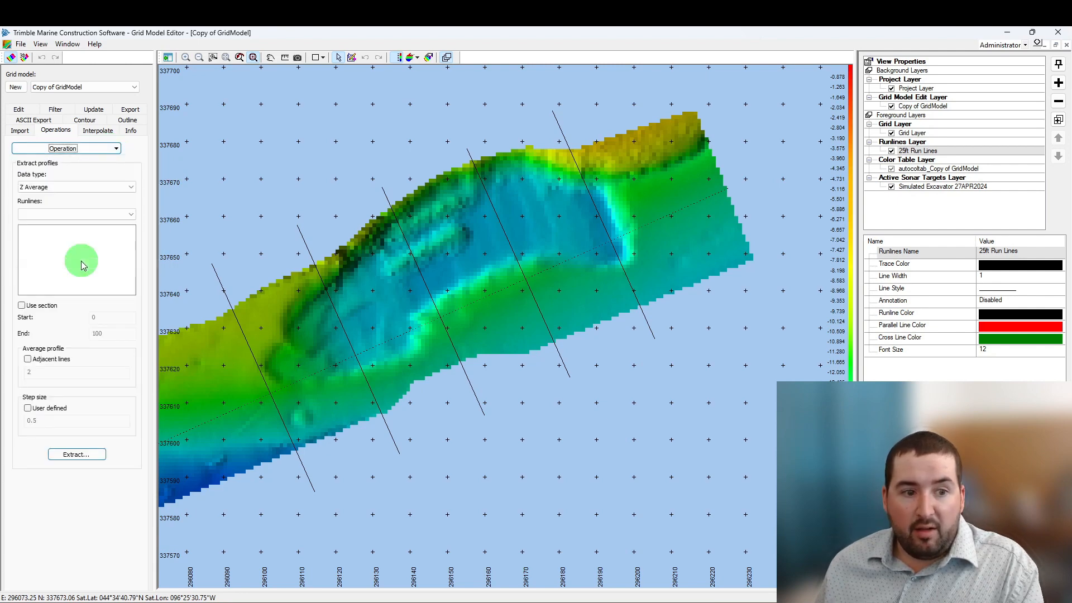
pyautogui.click(110, 214)
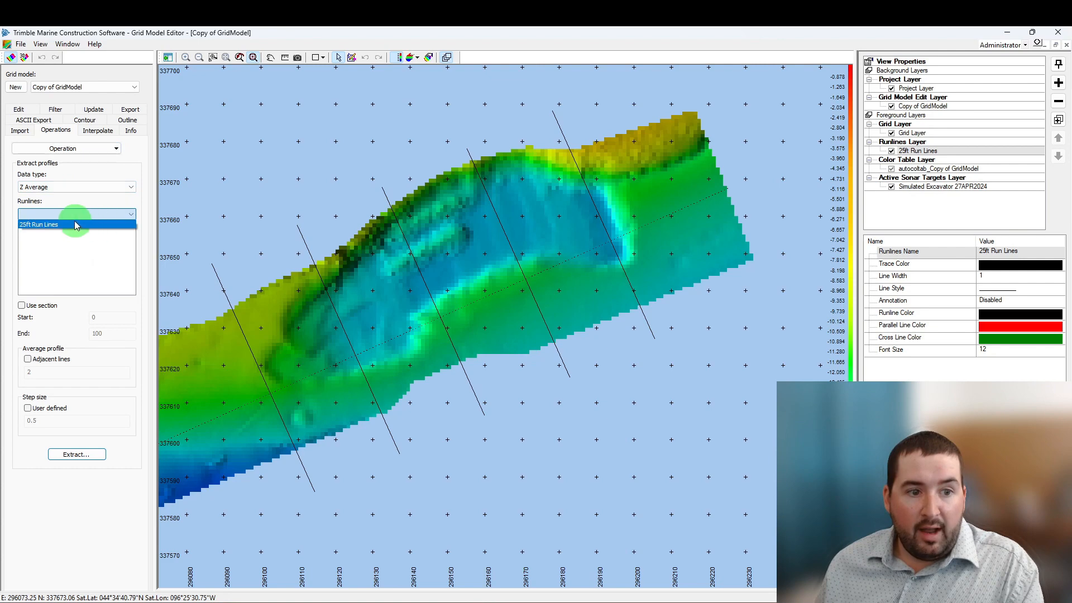
pyautogui.click(54, 224)
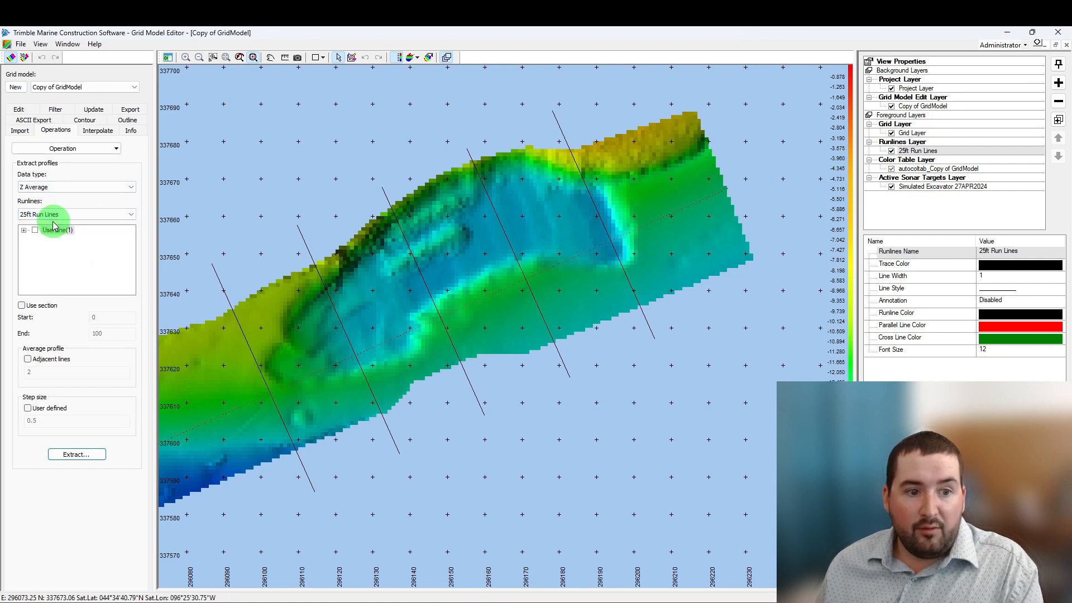
pyautogui.click(24, 230)
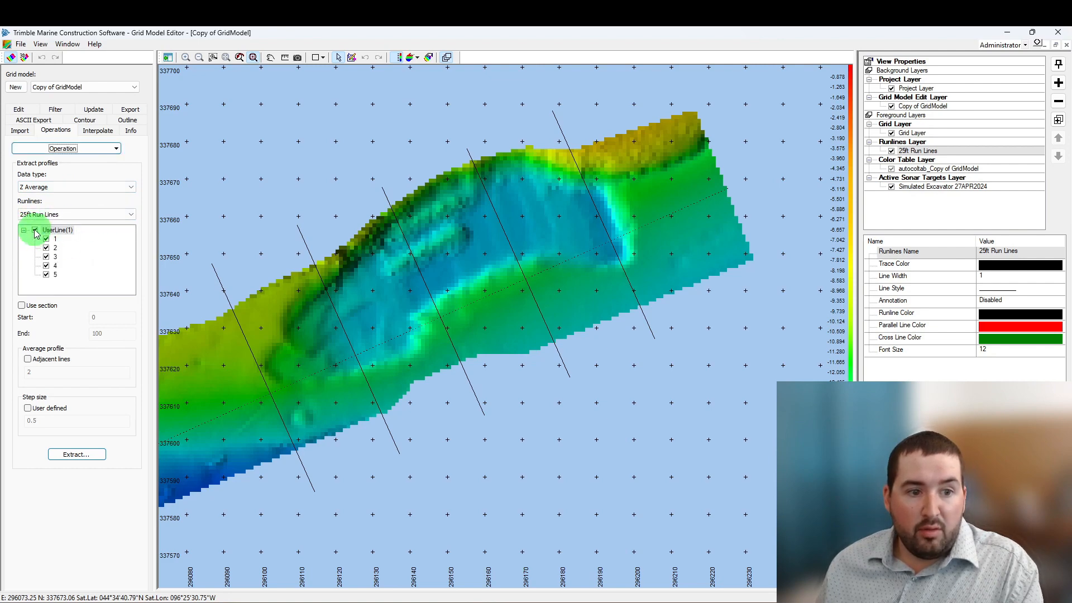
pyautogui.click(35, 230)
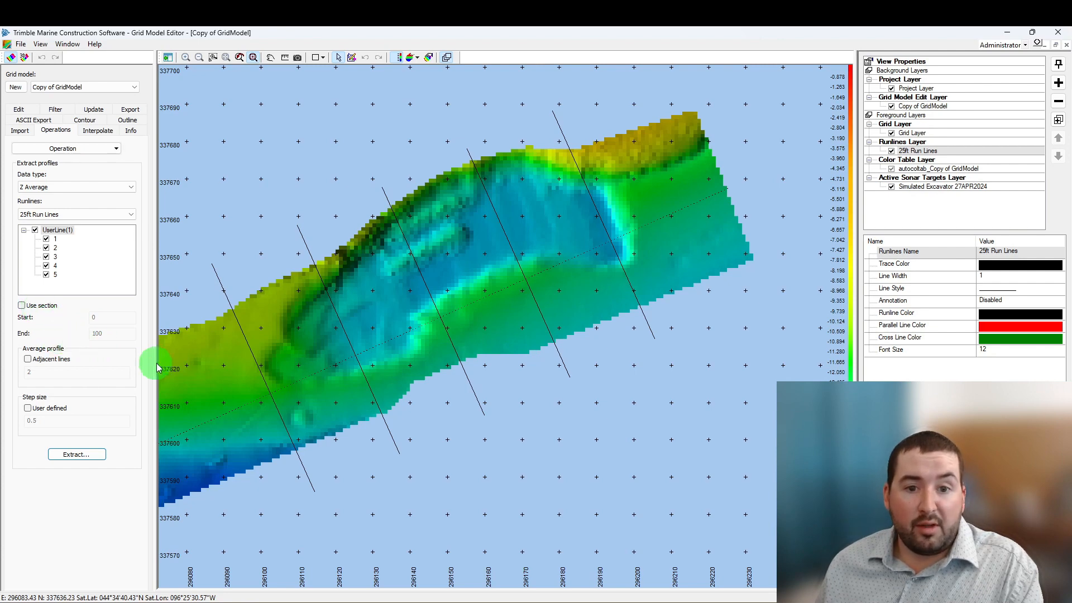
# Step: Extract the Z Average profiles to multiple displays and tile all the open windows
pyautogui.click(78, 455)
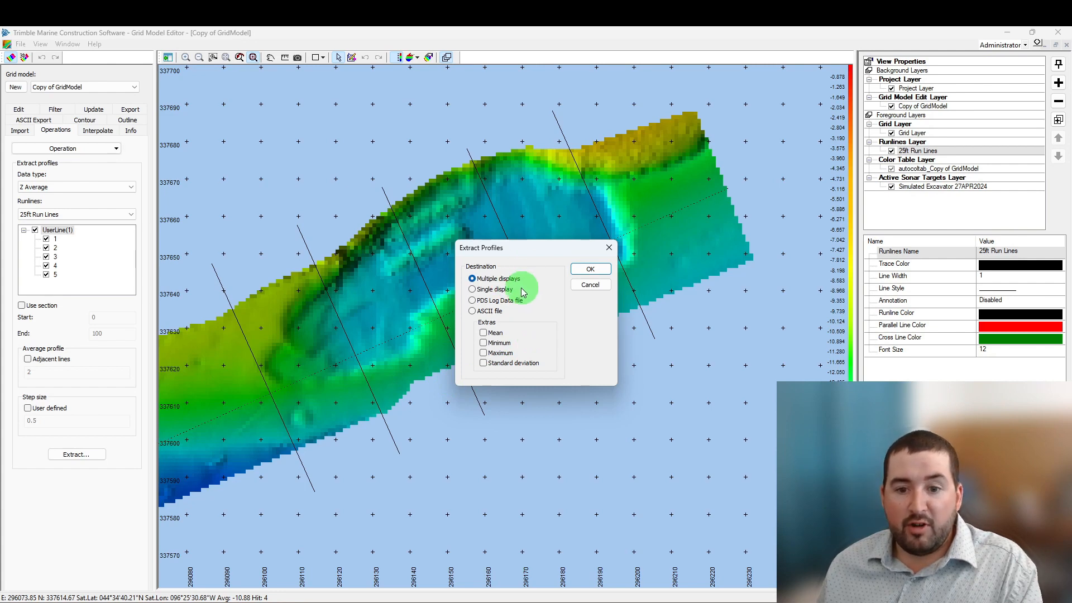
pyautogui.click(599, 274)
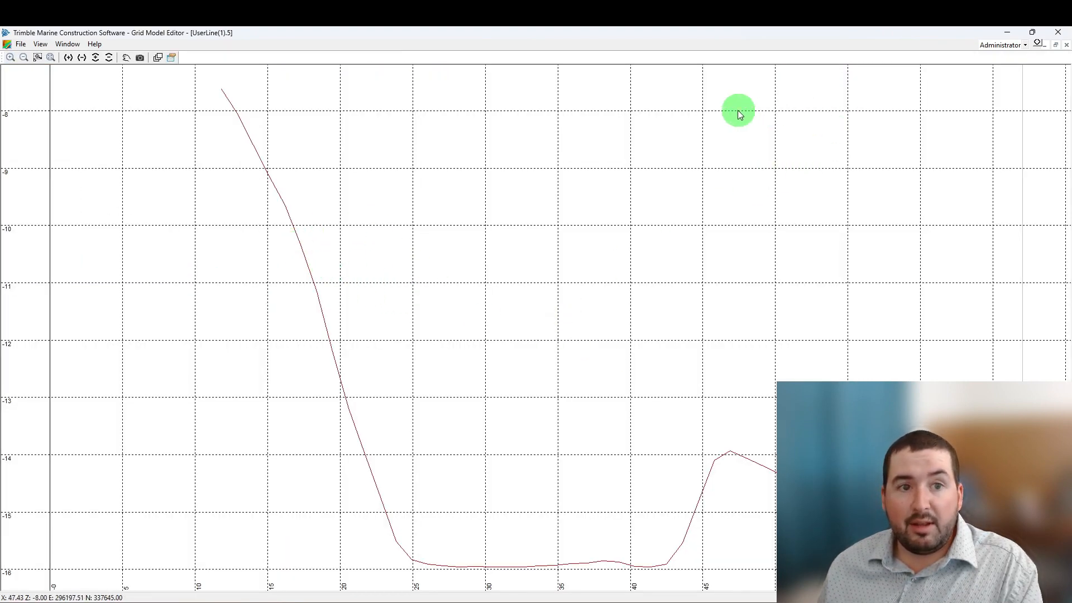
pyautogui.click(67, 44)
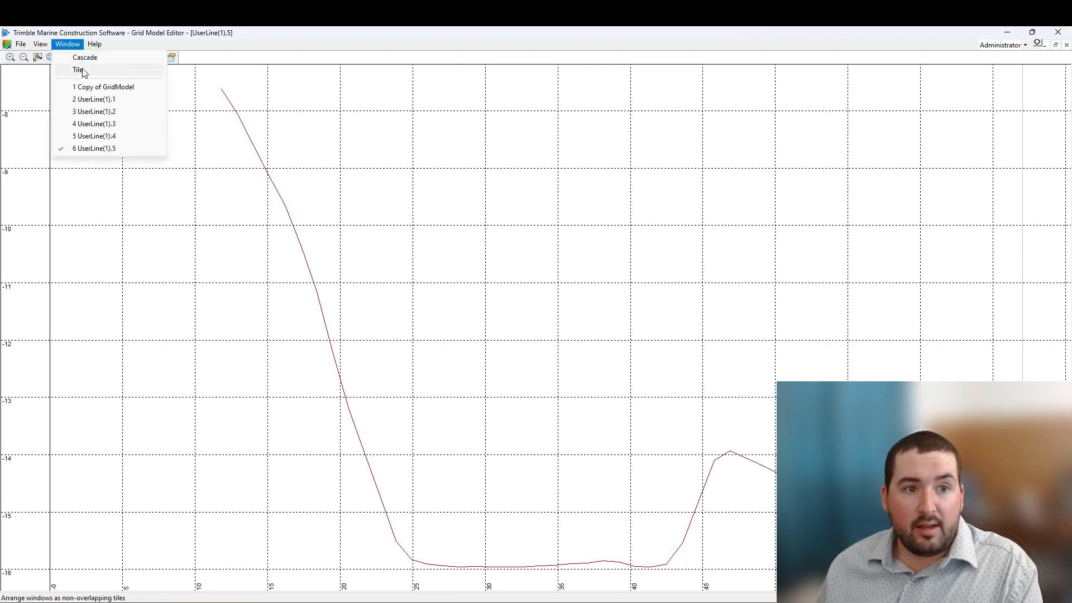
pyautogui.click(79, 70)
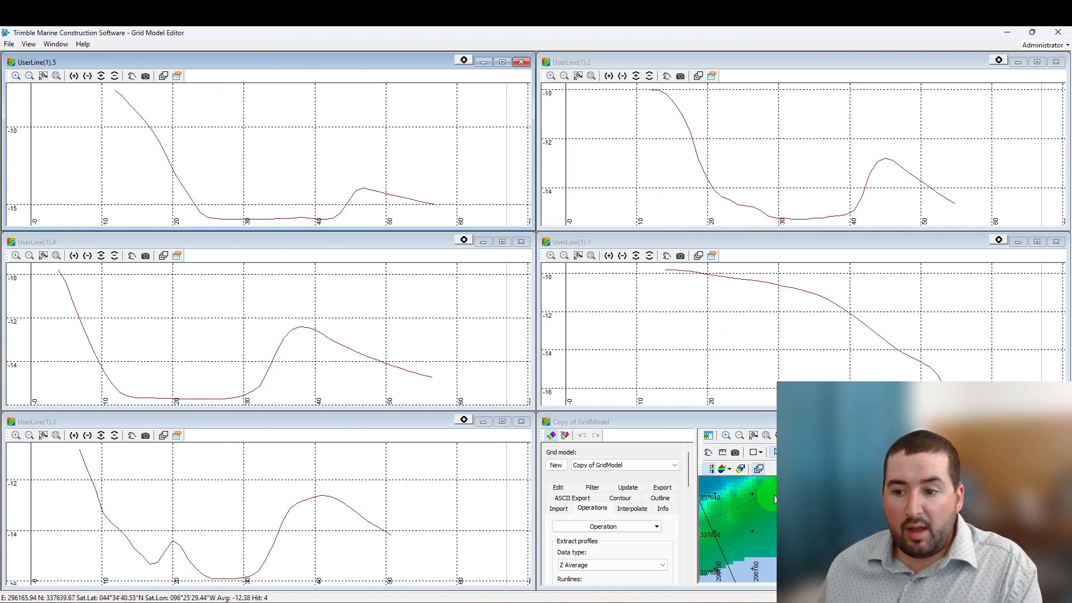
pyautogui.click(761, 468)
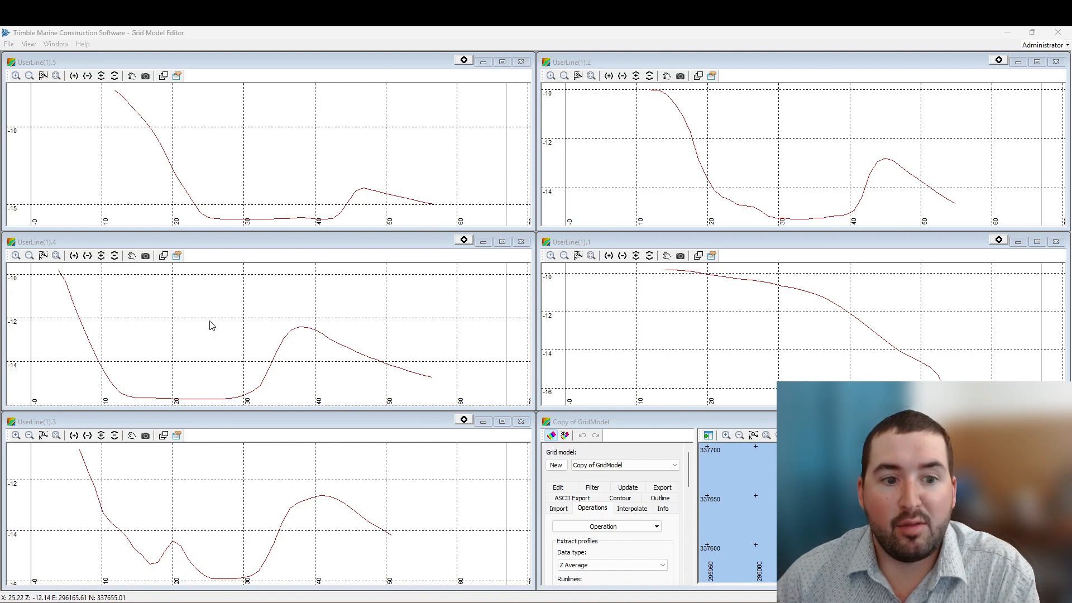
# Step: Add a 3D Model Runline Profile Layer using Design 2 to the UserLine(1).4 profile view
pyautogui.click(164, 256)
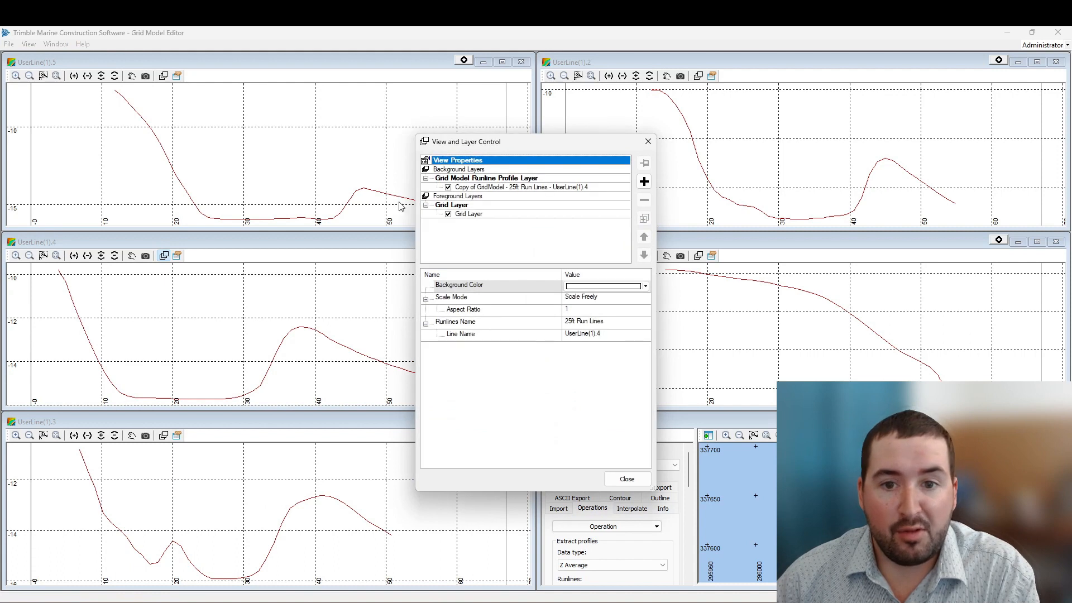
pyautogui.click(645, 183)
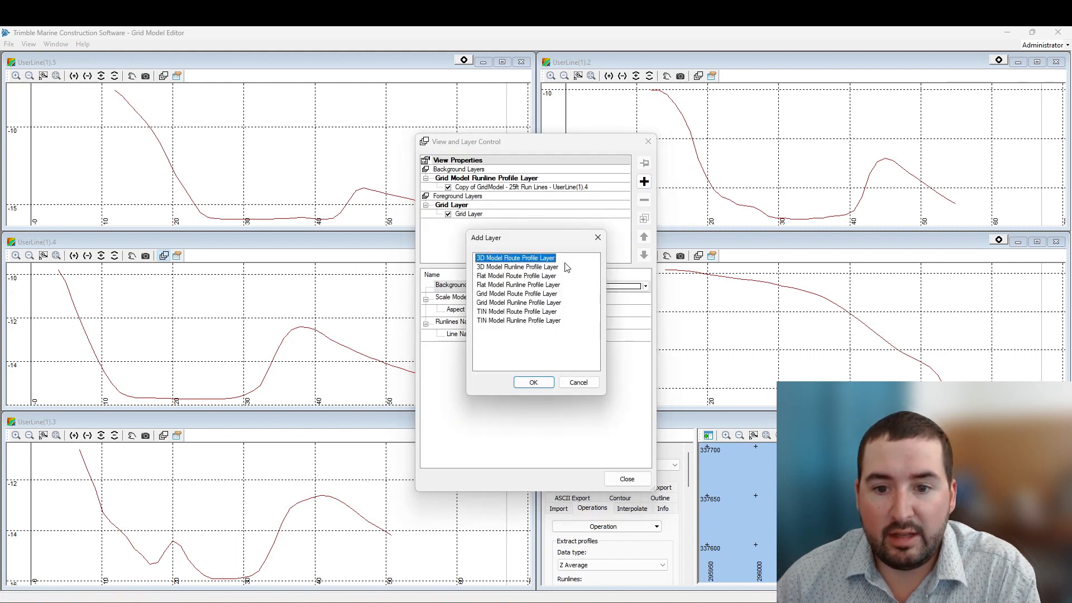
pyautogui.click(550, 267)
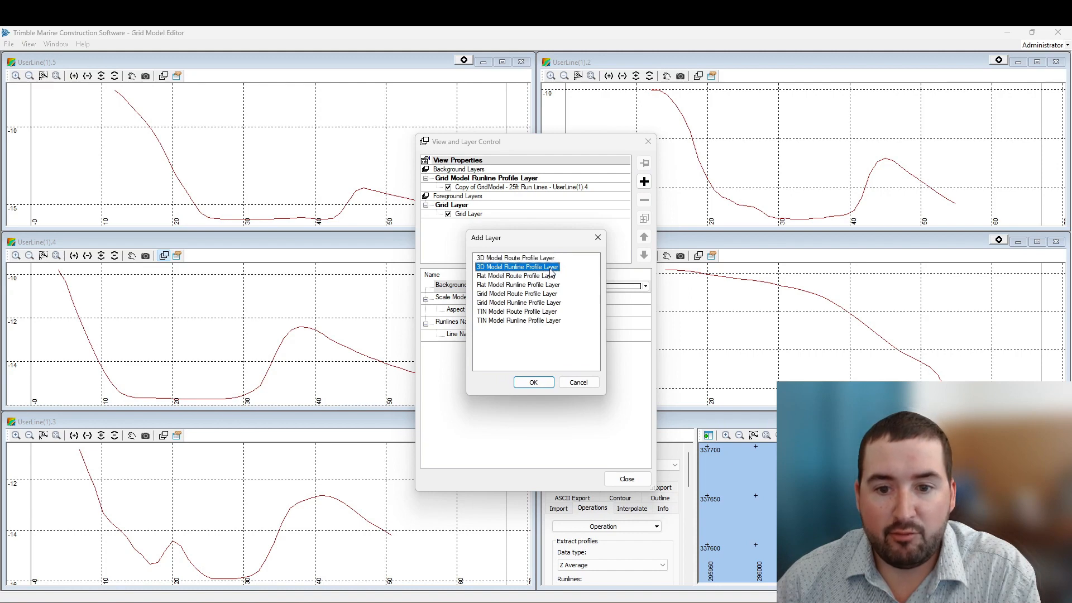
pyautogui.click(534, 383)
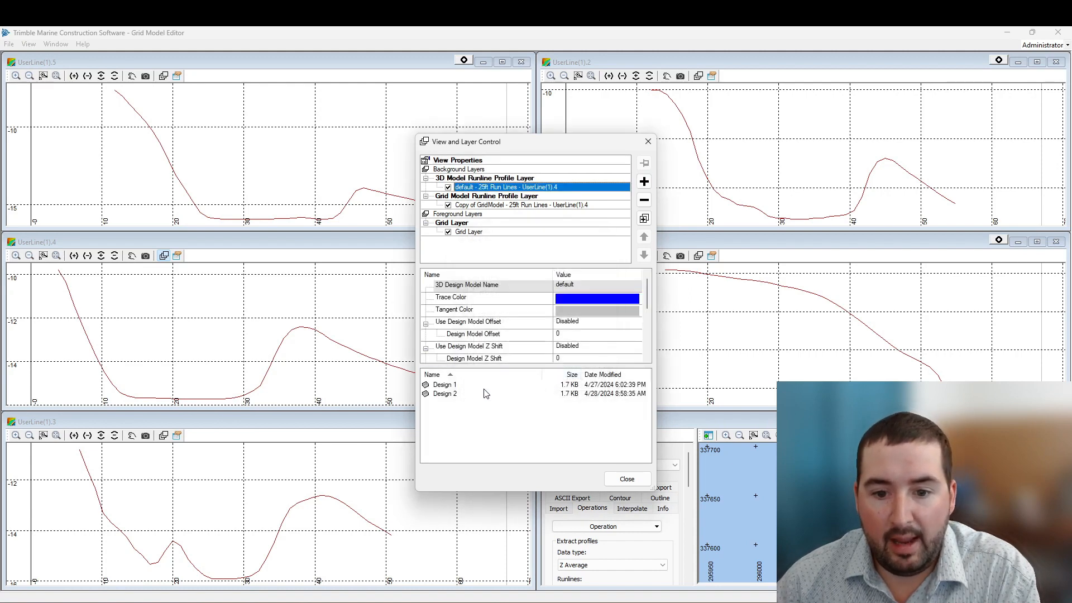
pyautogui.click(461, 395)
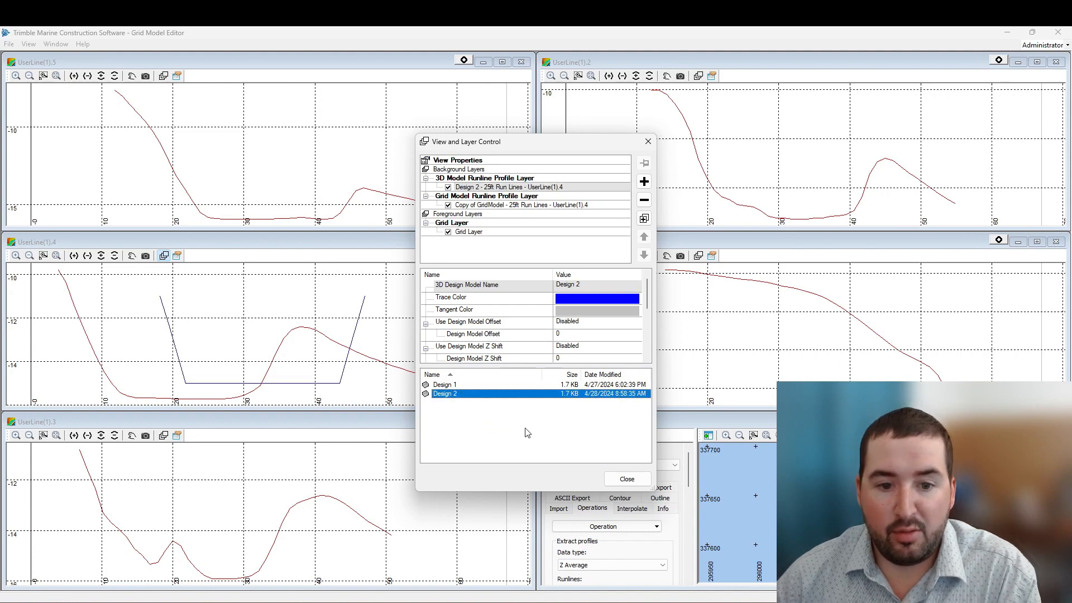
pyautogui.press('Escape')
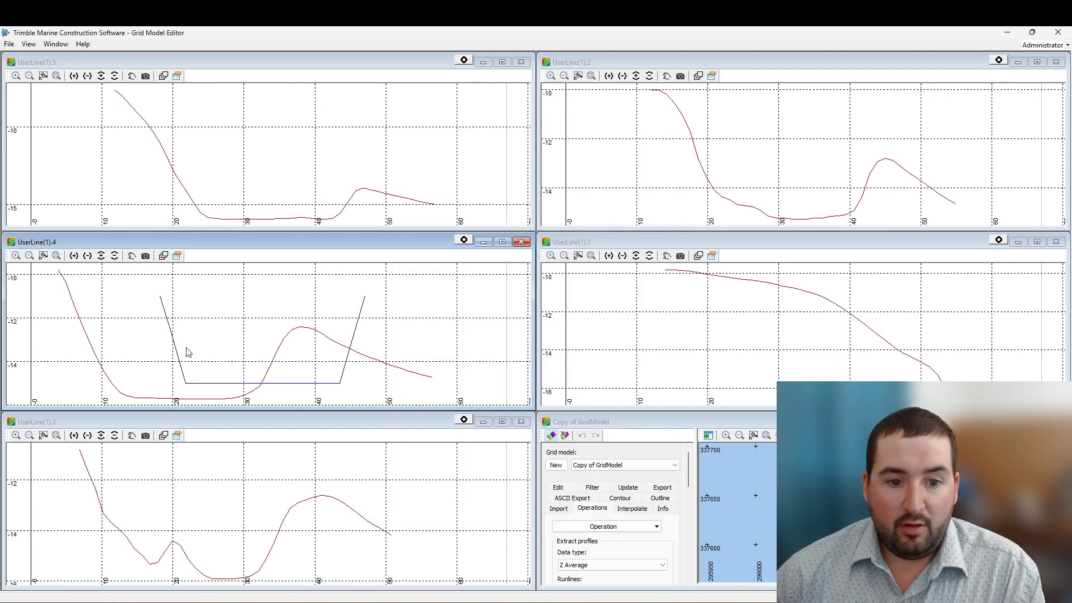